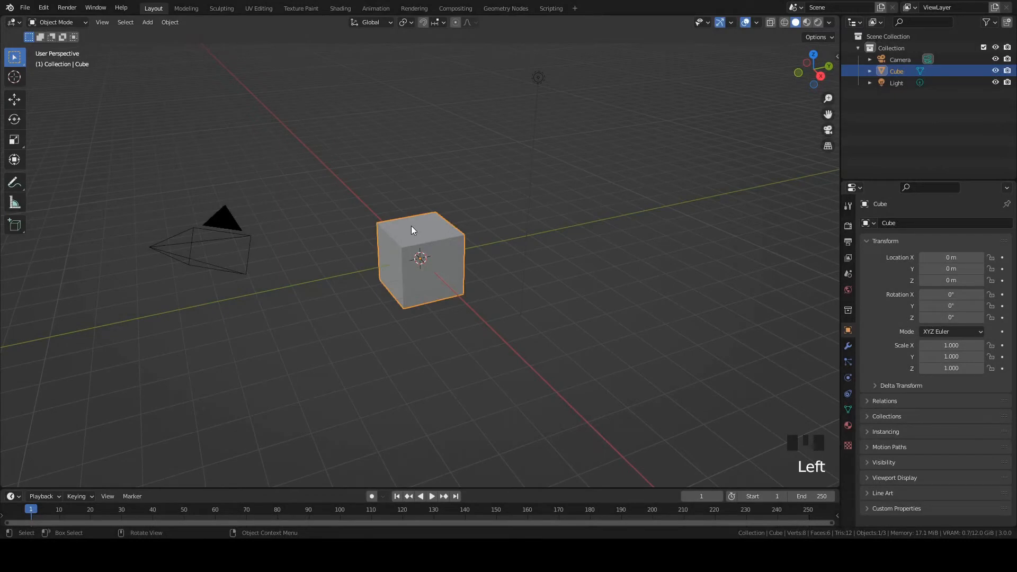
Delete the default cube, and clear the camera's rotation and location
key("Delete")
left_click(211, 235)
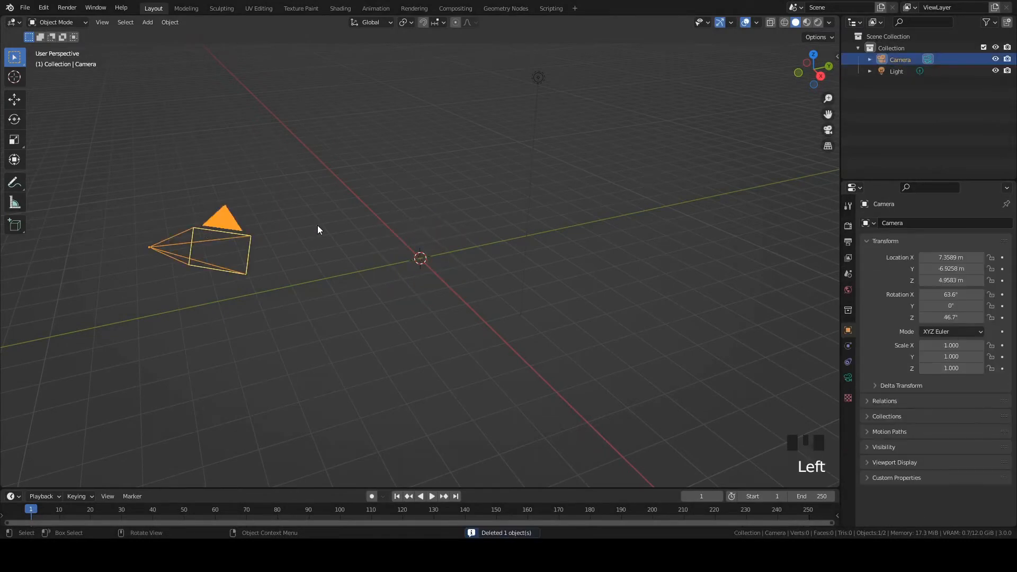
key("alt+r")
key("alt+g")
Rotate the camera 90° about the X axis and move it -10 m along Y
type("r")
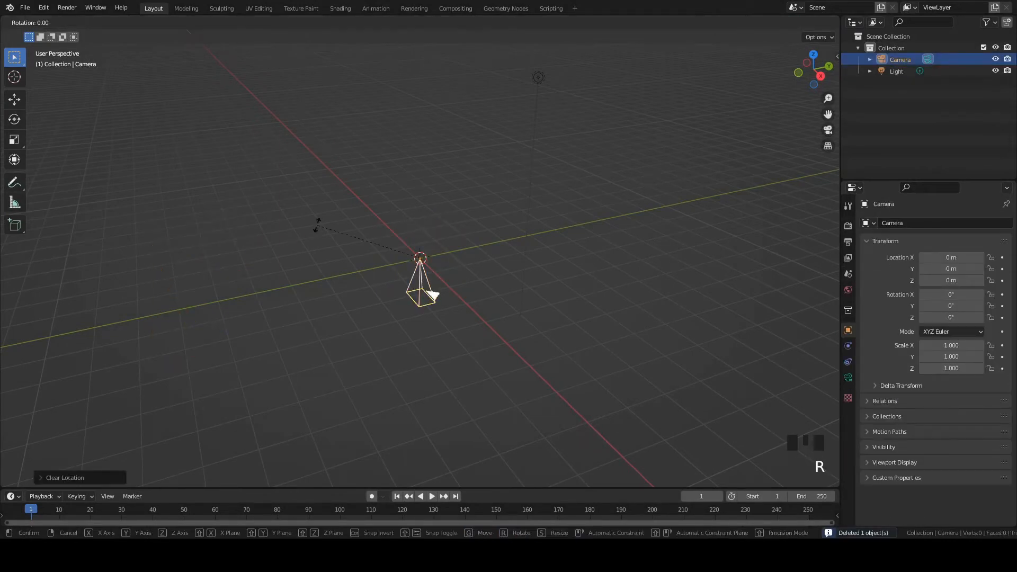
type("x90")
key("Return")
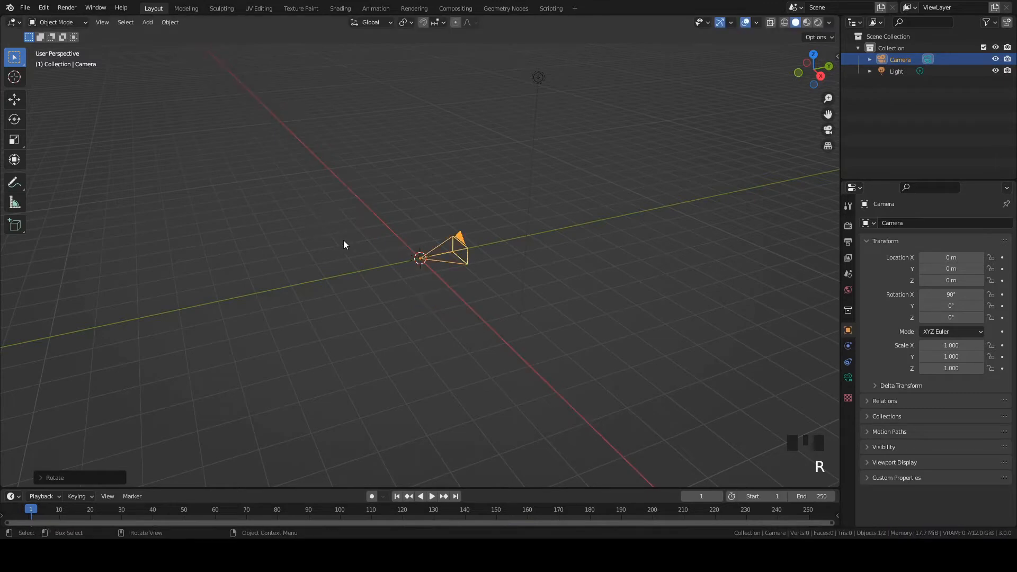
key("g")
key("y")
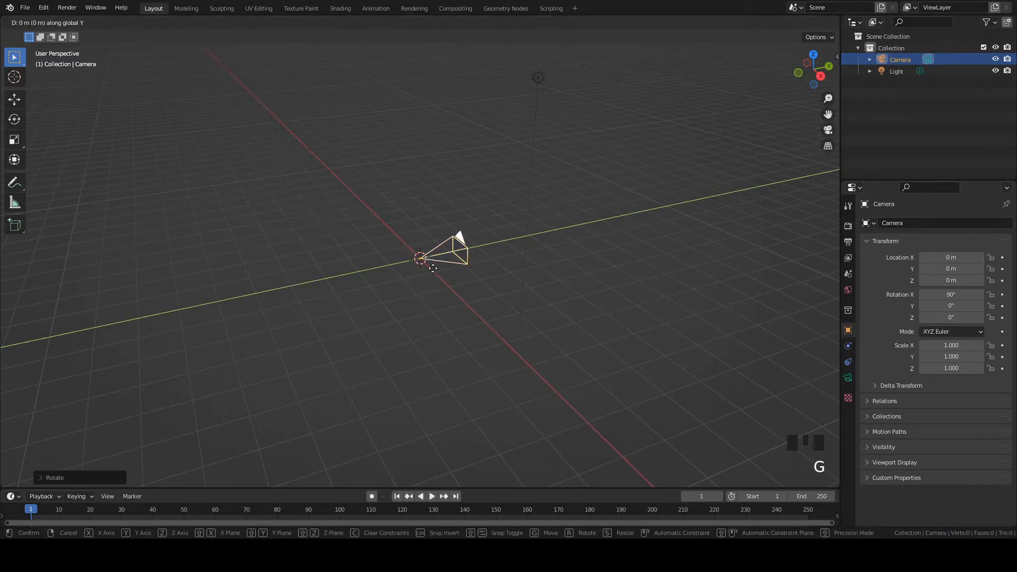
type("-10")
key("Return")
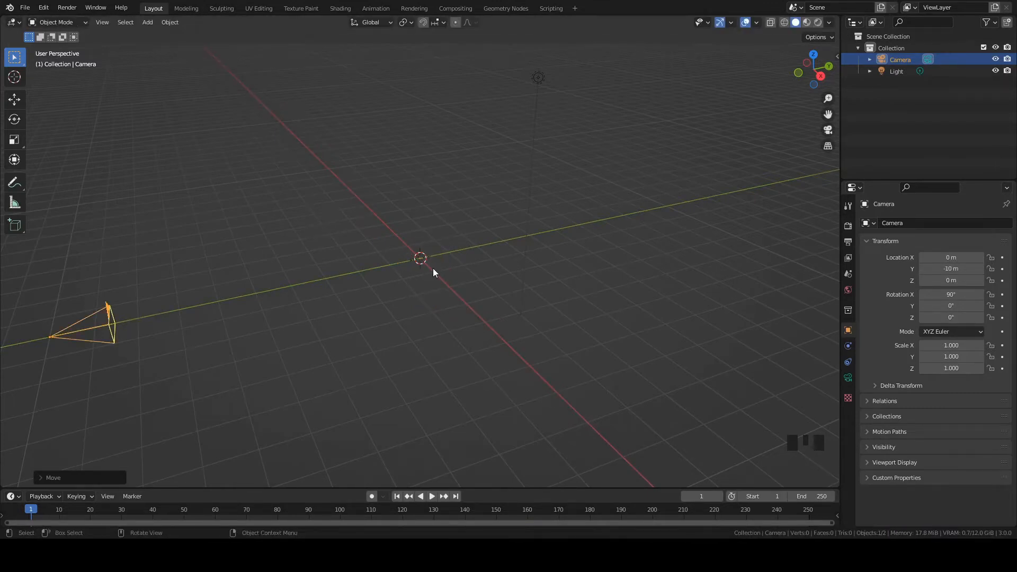
Delete the light from the scene
left_click(536, 77)
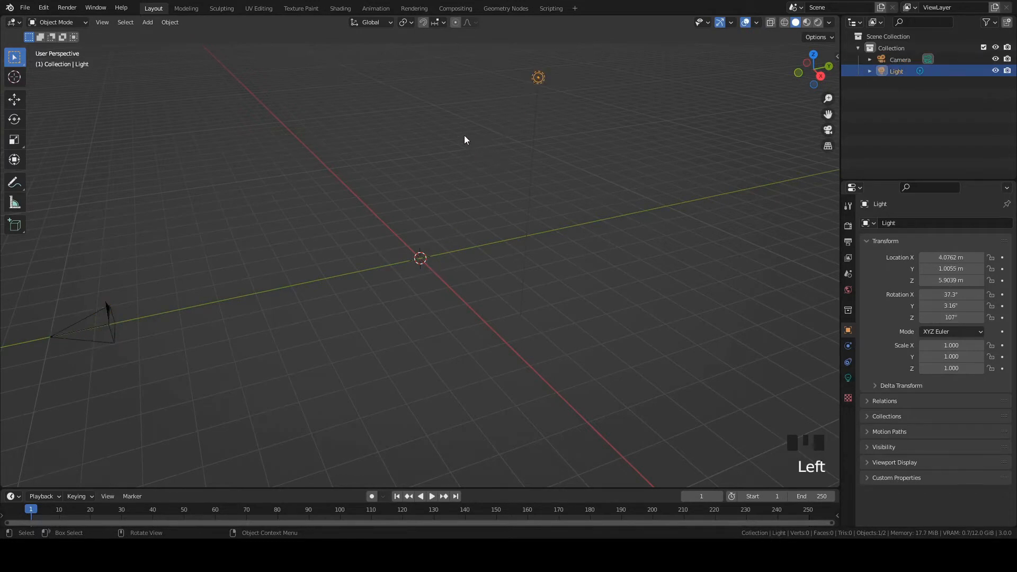
key("Delete")
Add a plane at the world origin and scale it by a factor of 15 as the floor
key("KP_1")
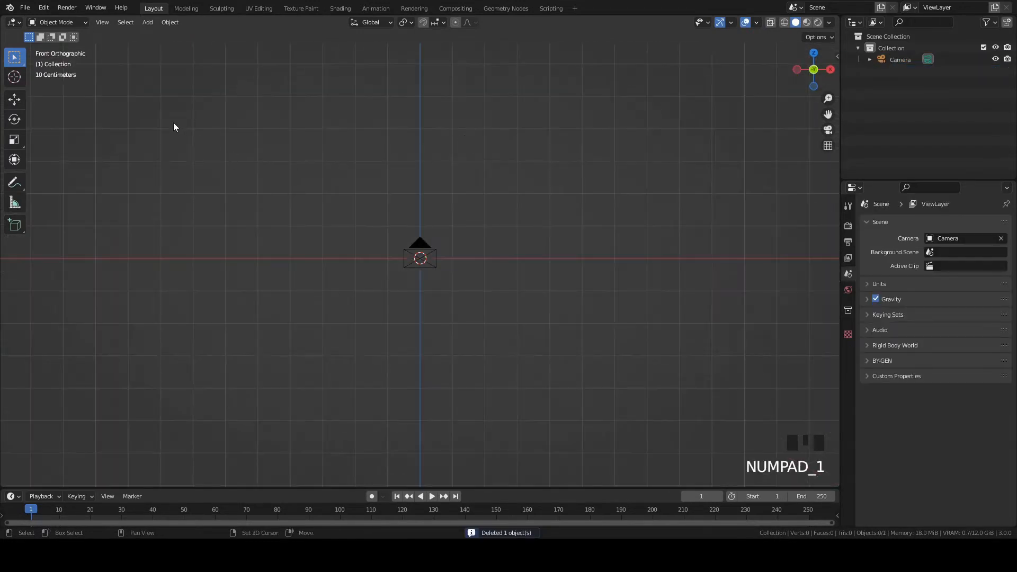
key("shift+a")
mouse_move(174, 127)
left_click(220, 129)
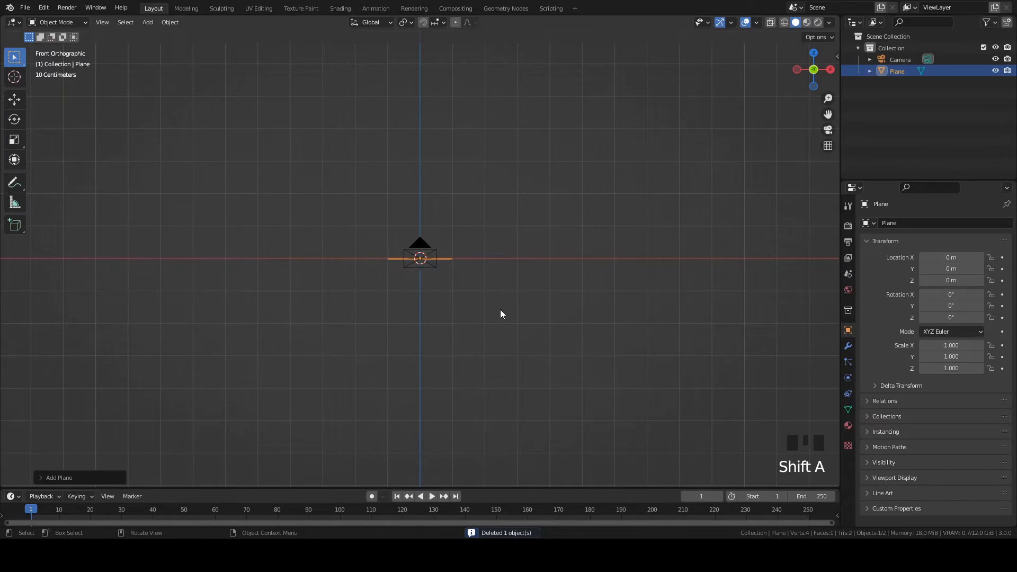
type("s15")
key("Return")
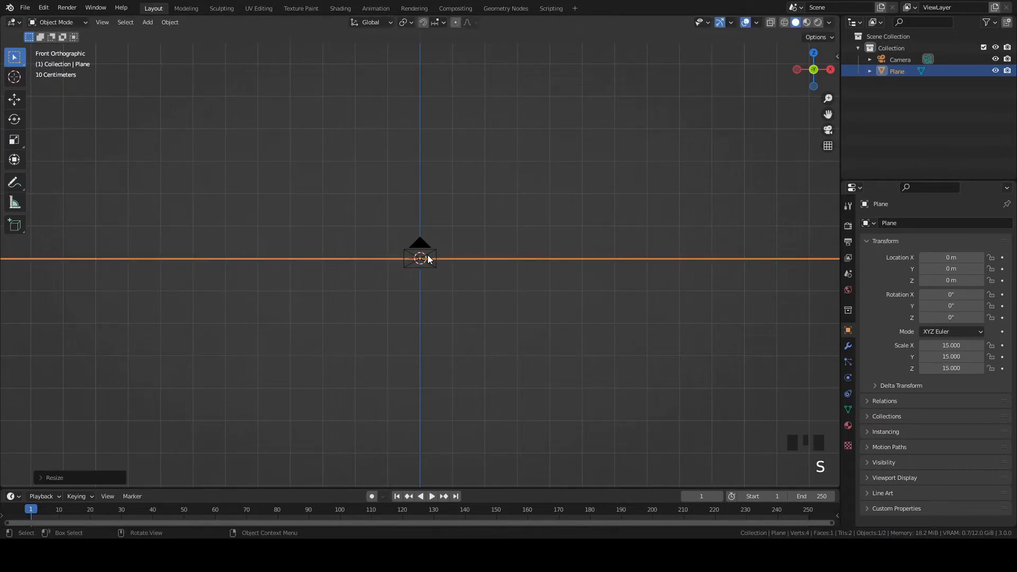
Add a text object at the origin and rotate it 90° about the X axis so it stands upright
middle_click_drag(428, 259, 429, 295)
scroll(429, 299, "down", 5)
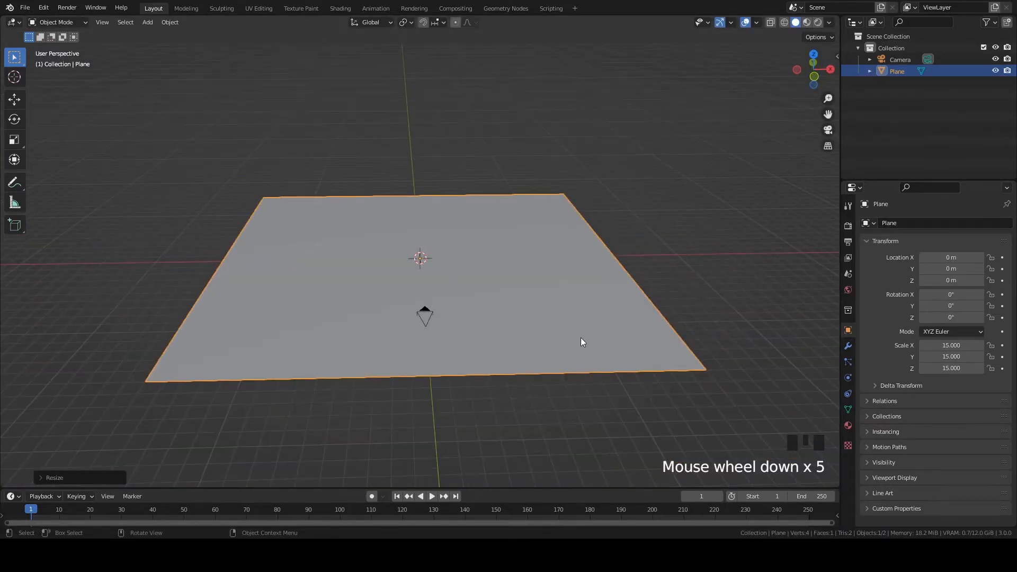
middle_click_drag(557, 309, 328, 278)
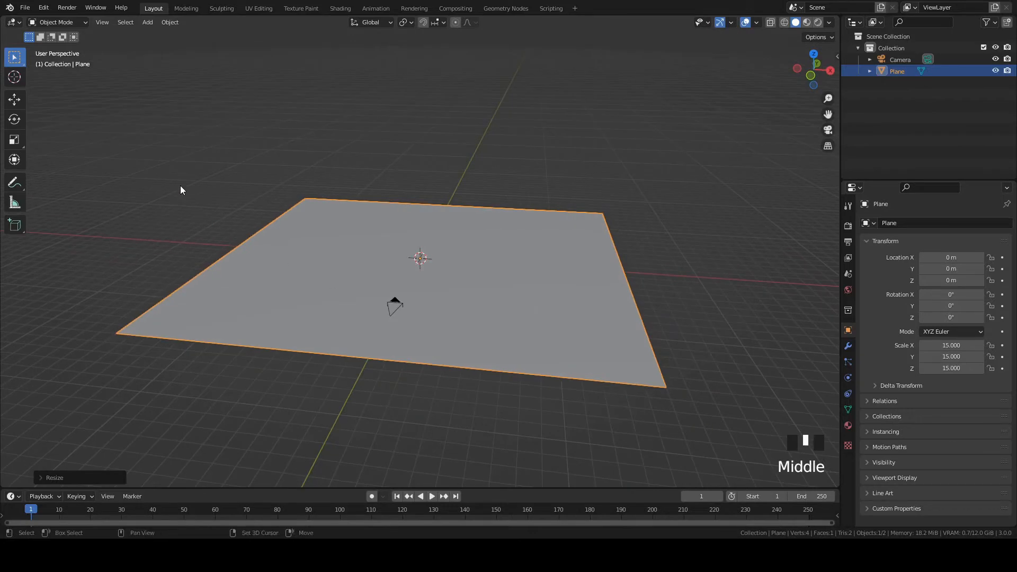
key("shift+a")
left_click(139, 232)
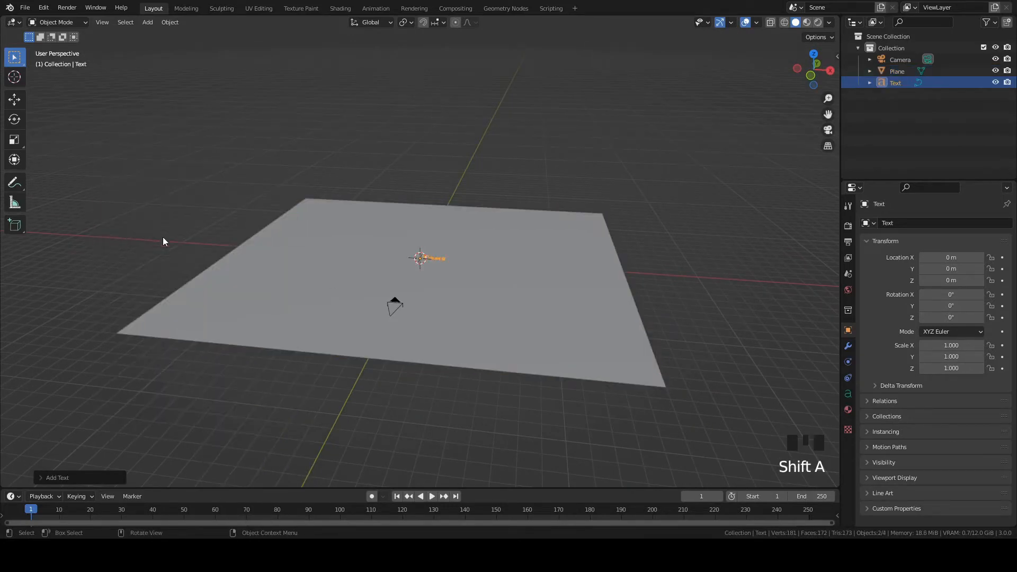
scroll(448, 291, "up", 4)
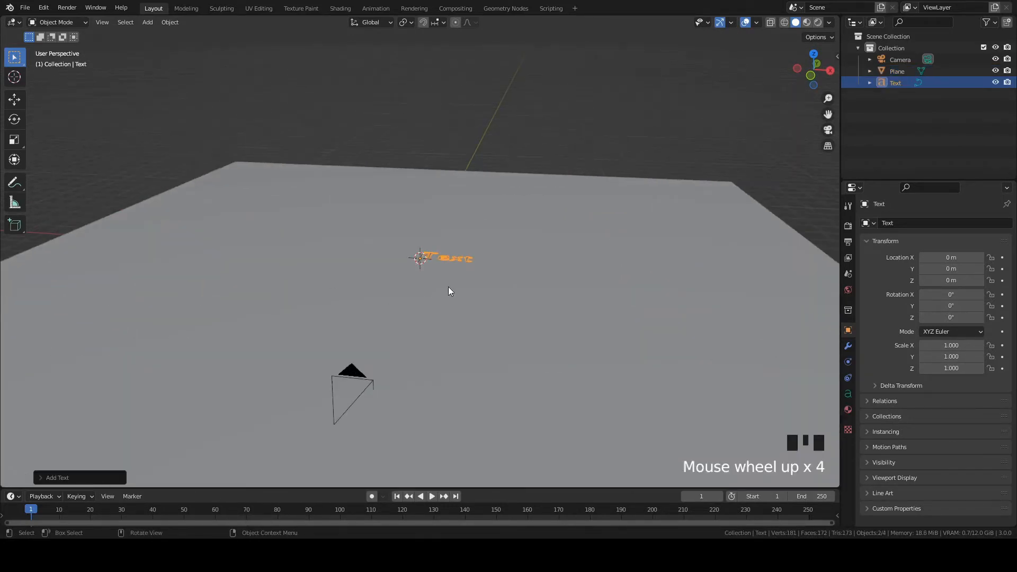
key("r")
key("x")
key("9")
key("0")
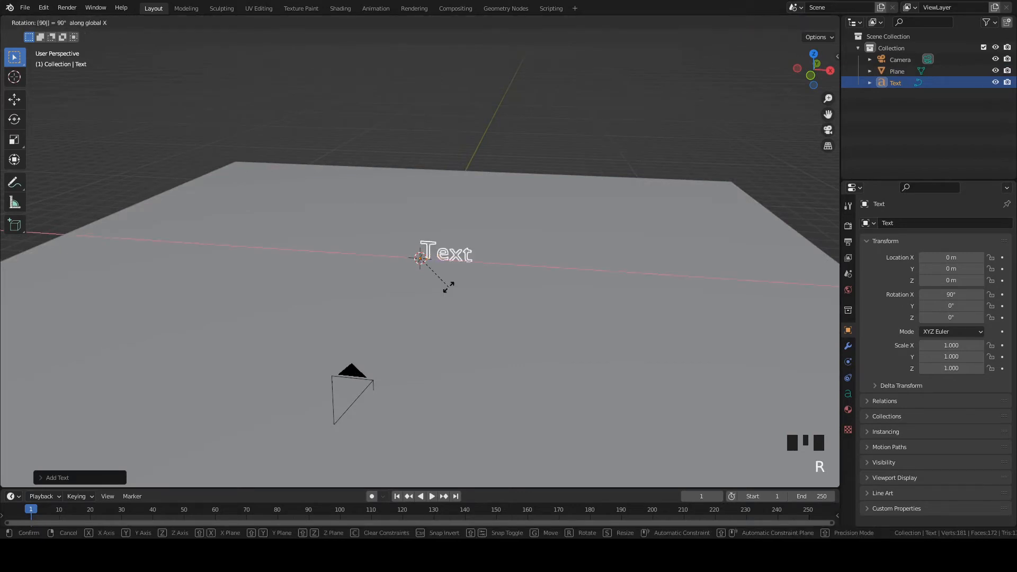
left_click(449, 286)
Replace the text object's default wording with BLENDER and return to Object Mode
key("Tab")
key("BackSpace")
key("BackSpace")
key("BackSpace")
key("BackSpace")
key("BackSpace")
key("BackSpace")
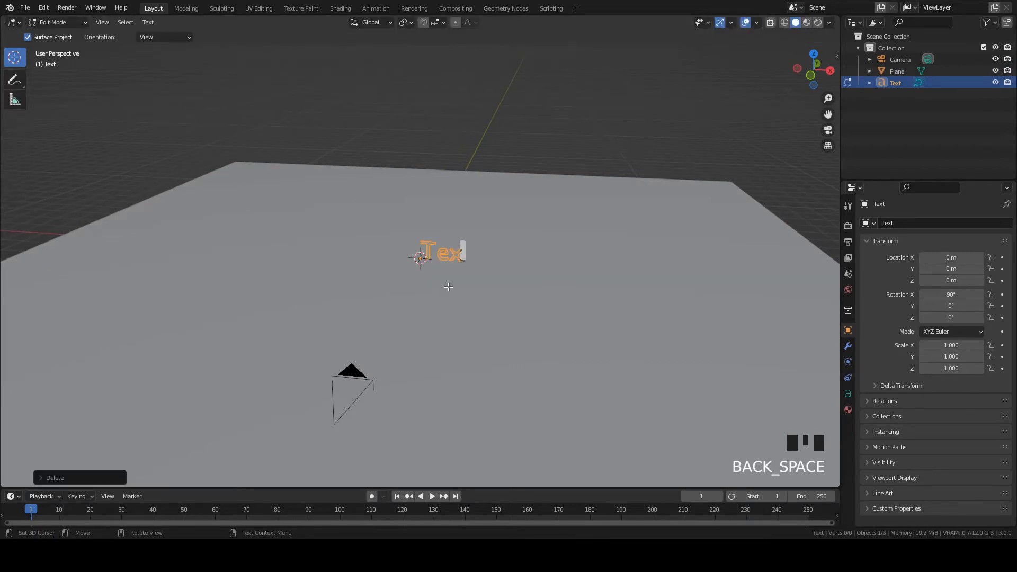
type("B")
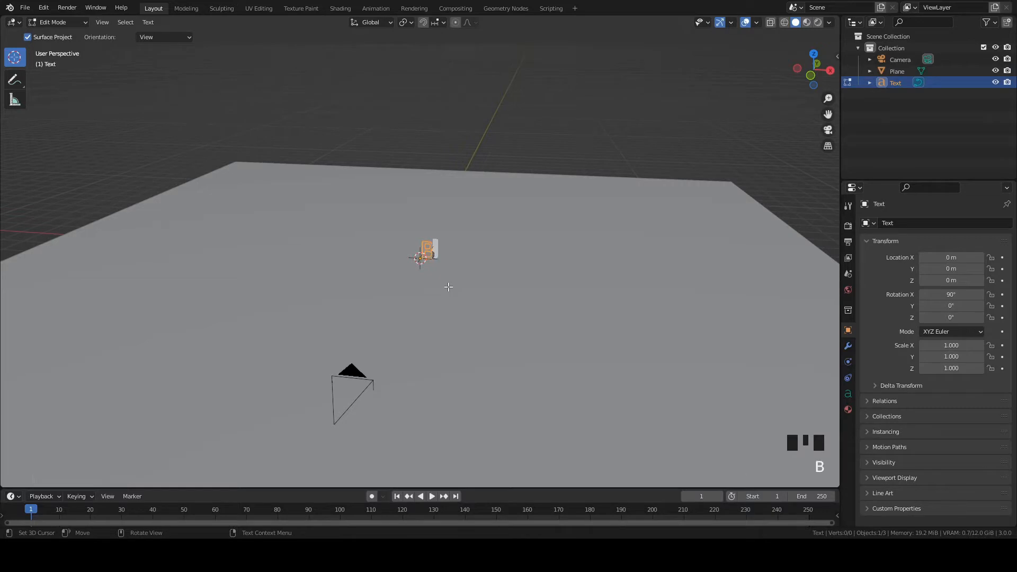
type("LENDER")
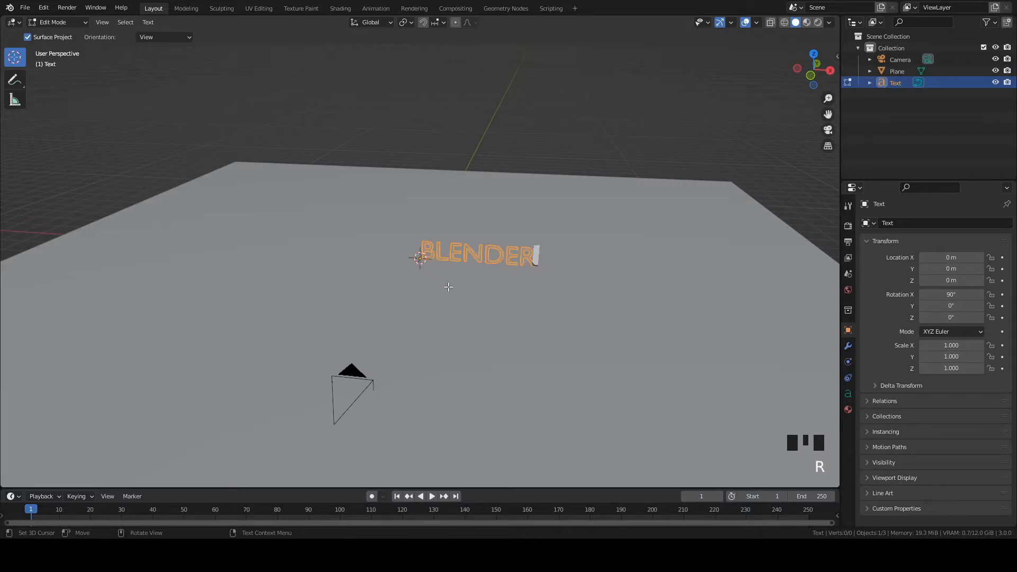
key("Tab")
Switch the viewport to the camera view and select the camera
key("KP_0")
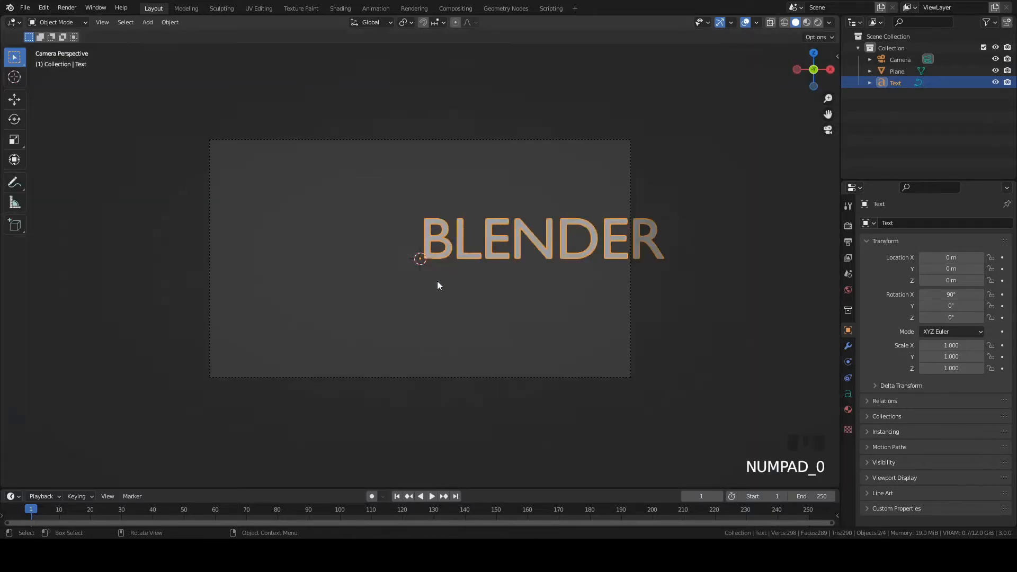
left_click(531, 142)
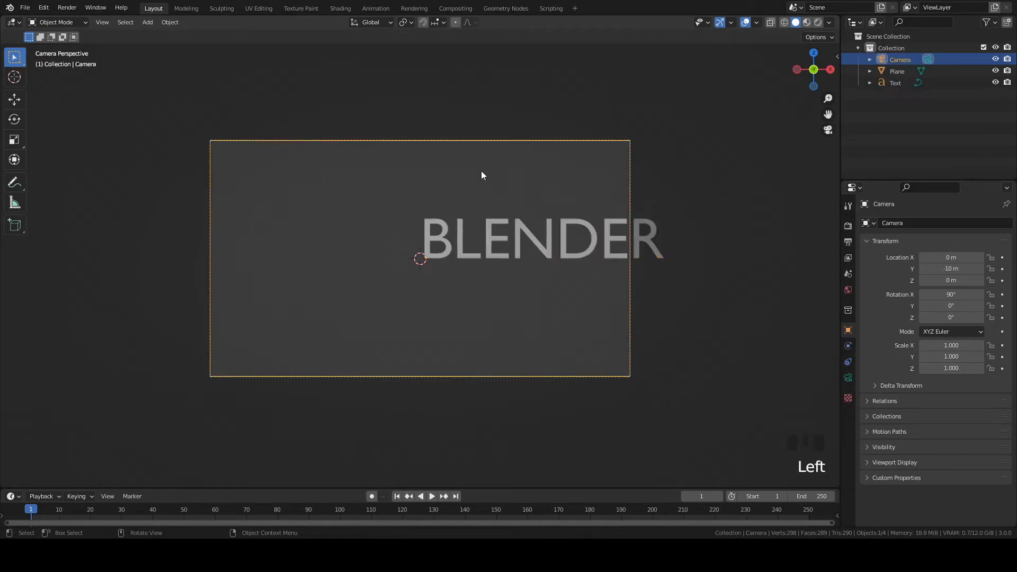
key("g")
key("x")
left_click(486, 150)
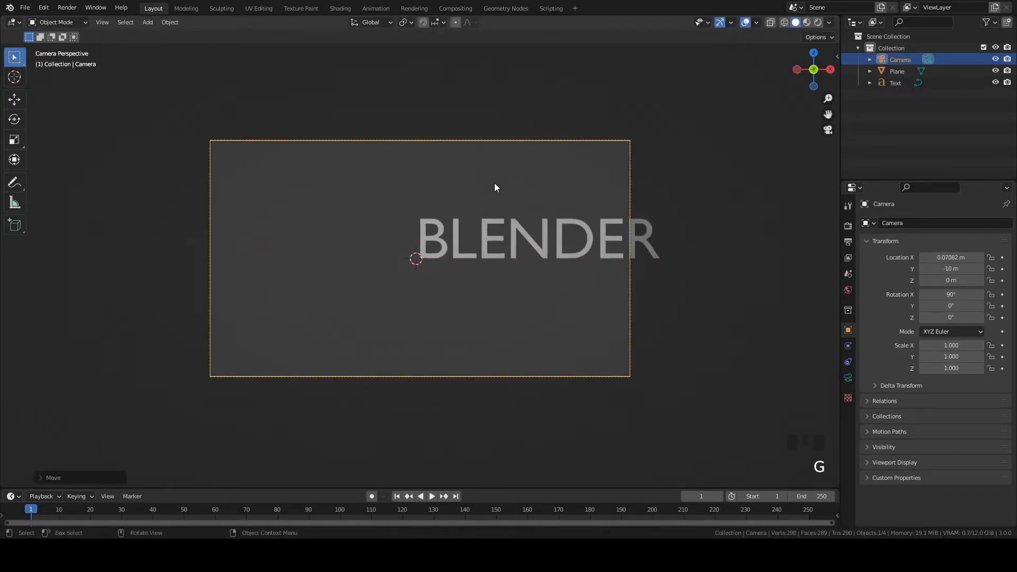
key("ctrl+z")
Raise the camera slightly along Z so it looks onto the floor plane from above its surface
key("g")
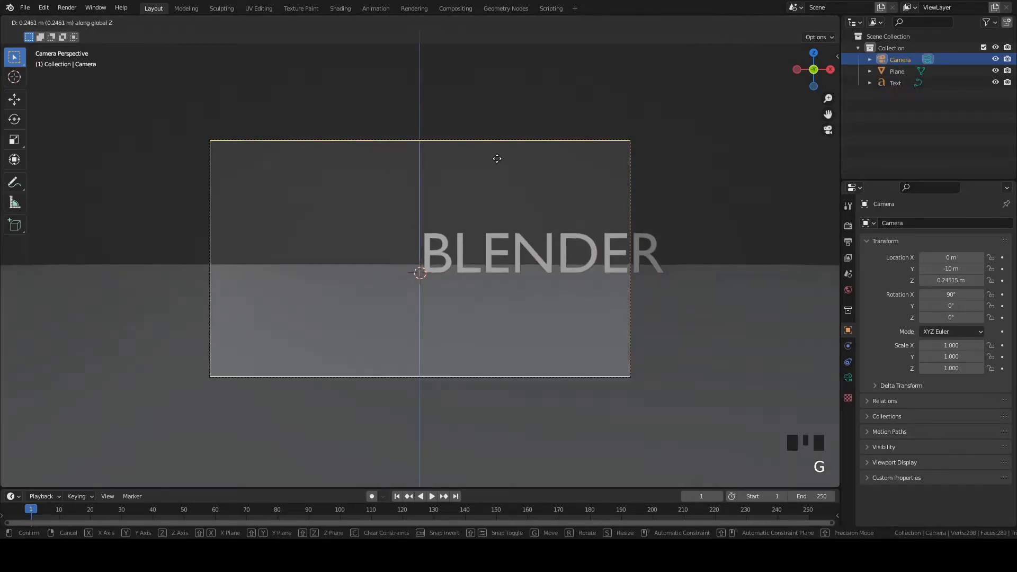
left_click(500, 152)
Set both the horizontal and vertical paragraph alignment of the BLENDER text to Center
left_click(498, 249)
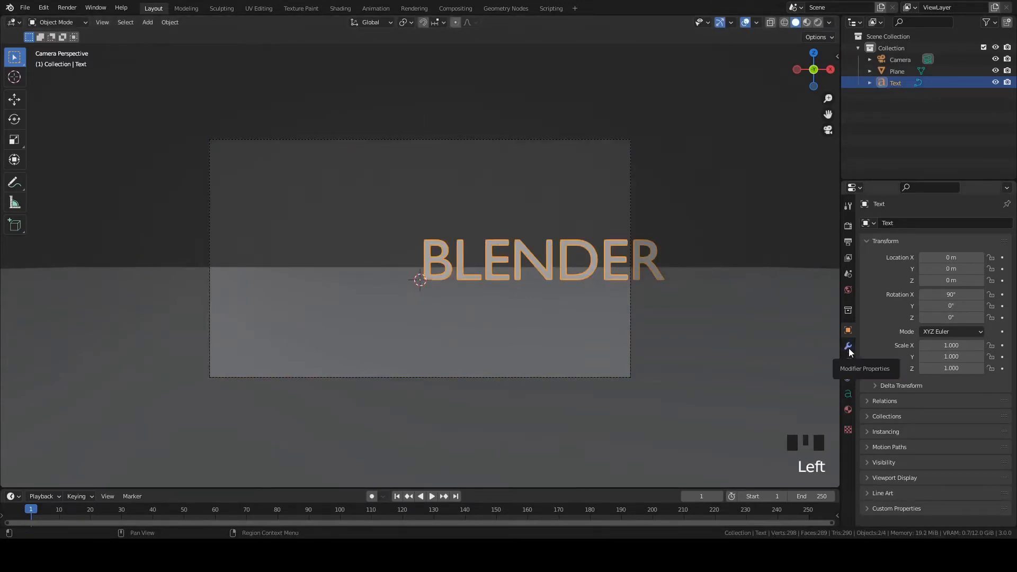
left_click(847, 394)
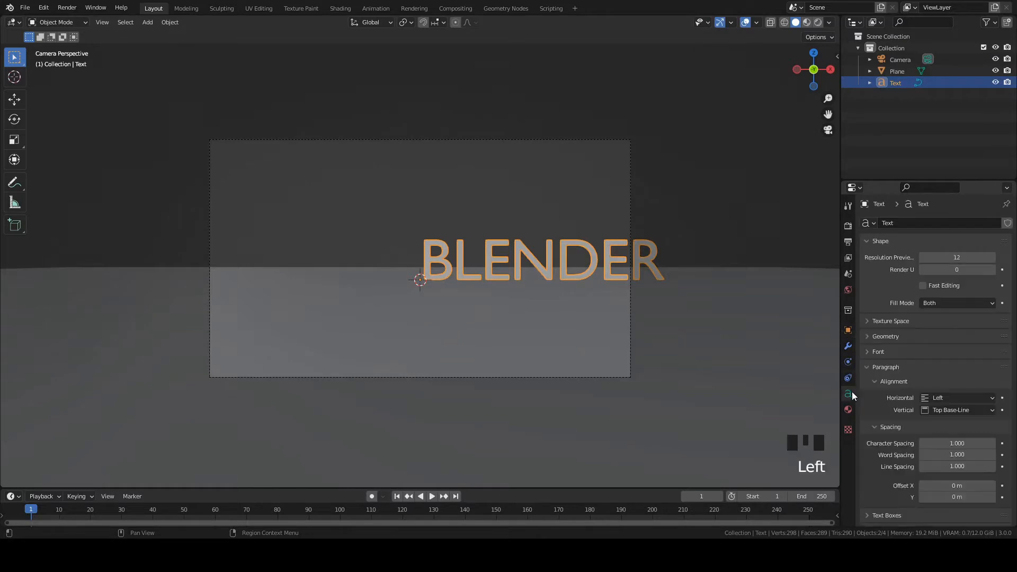
left_click(929, 397)
left_click(939, 422)
left_click(945, 410)
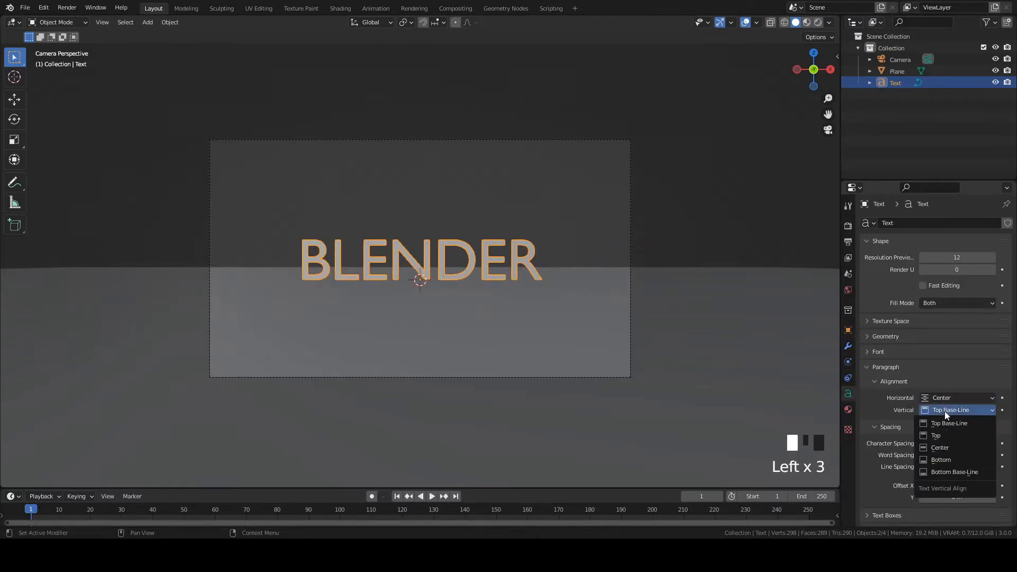
left_click(940, 447)
left_click(869, 367)
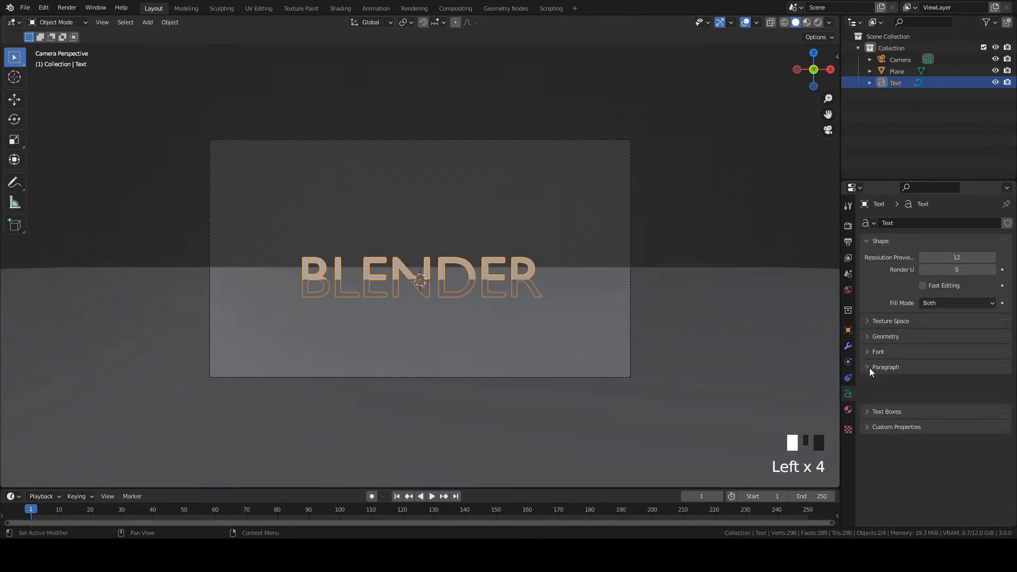
left_click(868, 335)
left_click(868, 335)
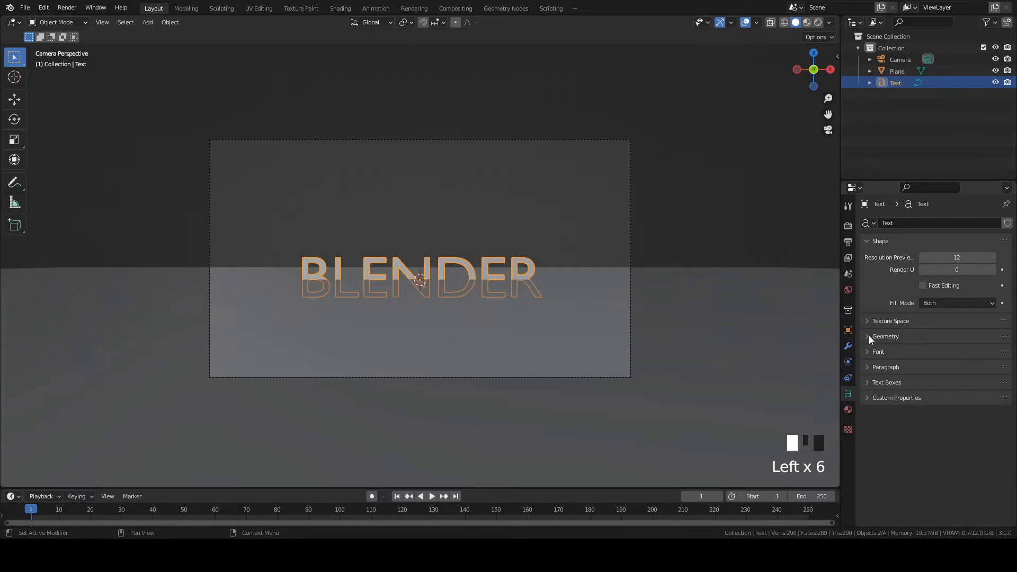
Try to lower the floor plane along Z to uncover the bottom half of the text
left_click(588, 274)
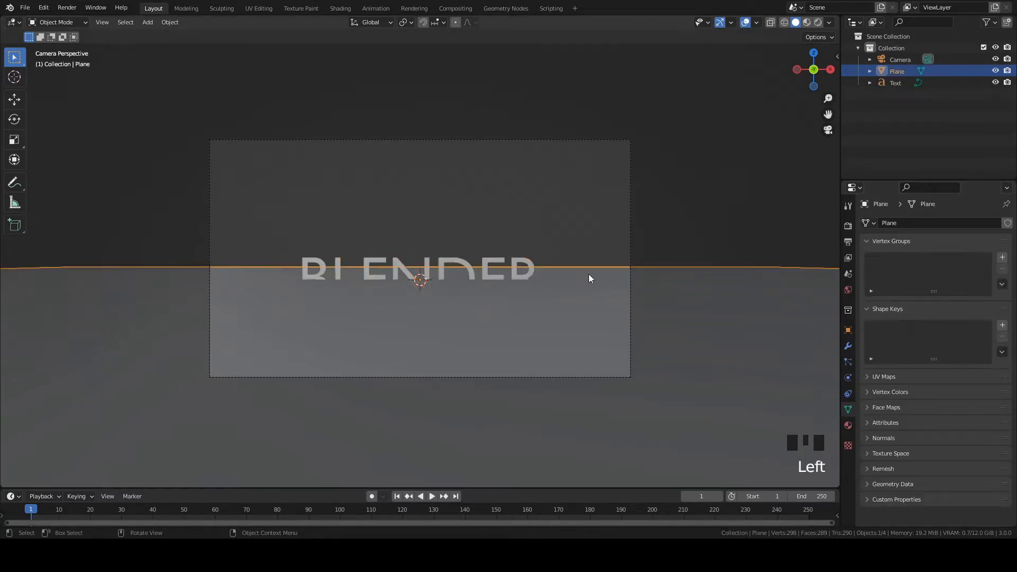
key("g")
key("z")
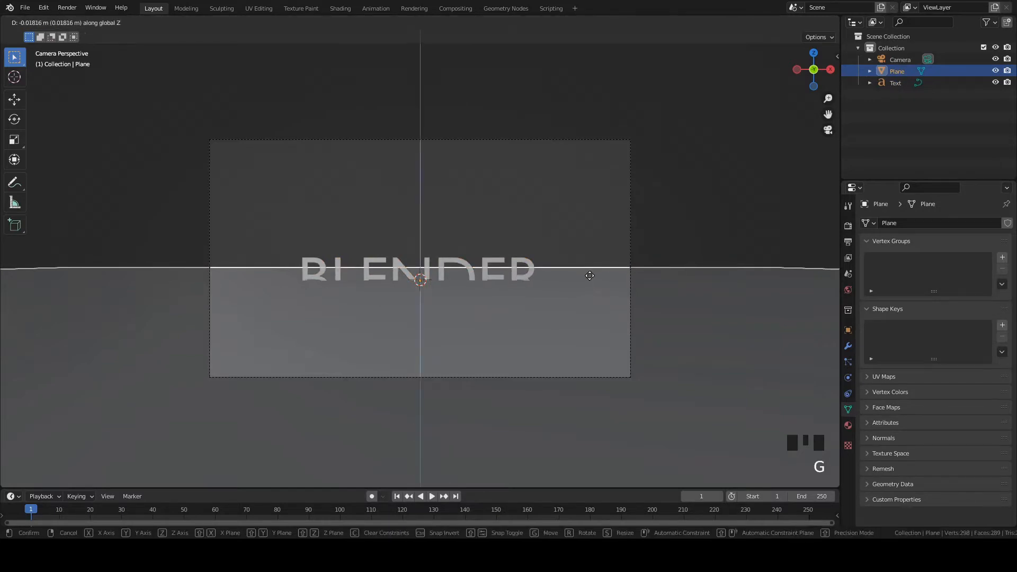
left_click(591, 286)
scroll(586, 260, "up", 5)
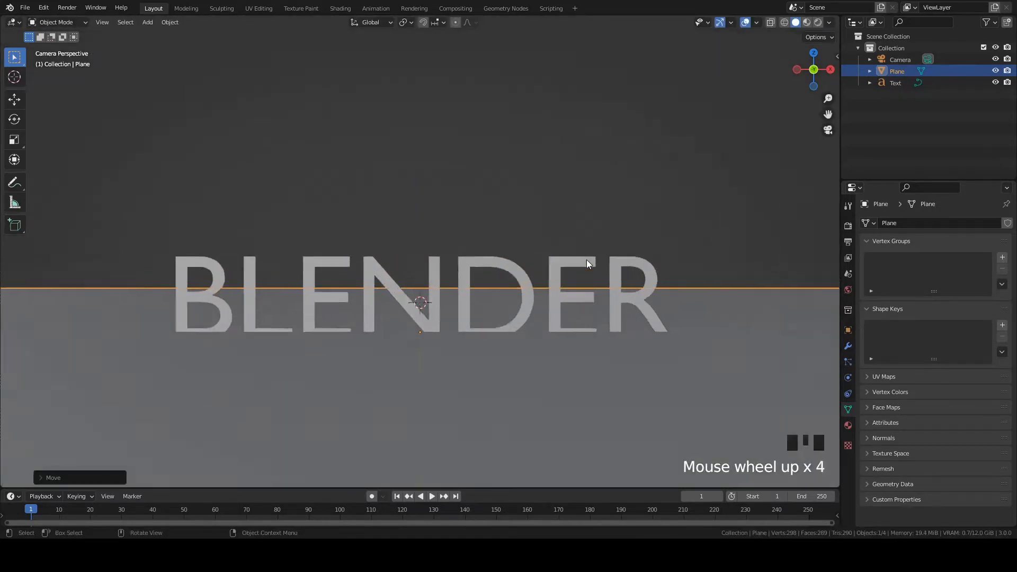
scroll(588, 263, "down", 4)
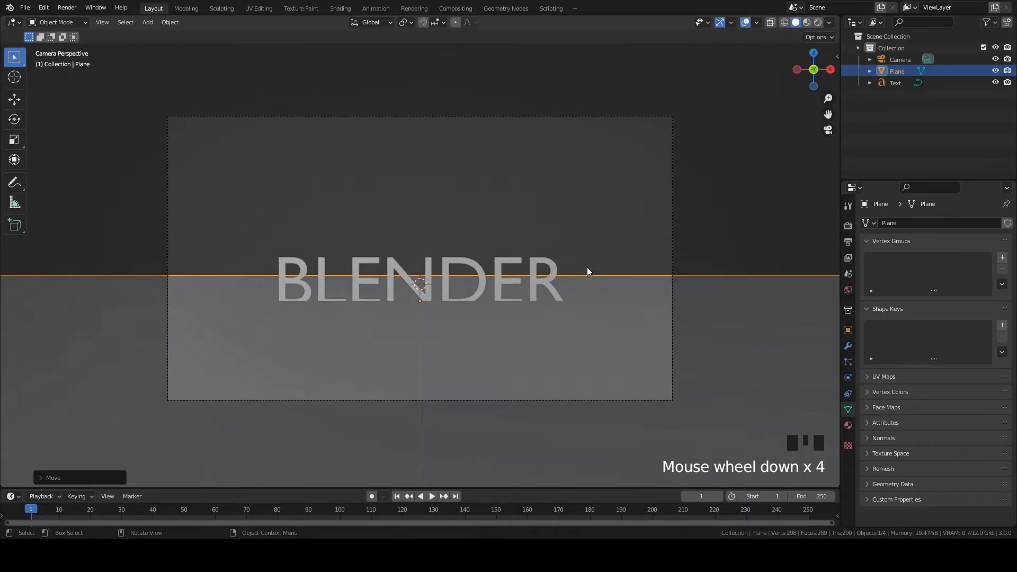
key("ctrl+z")
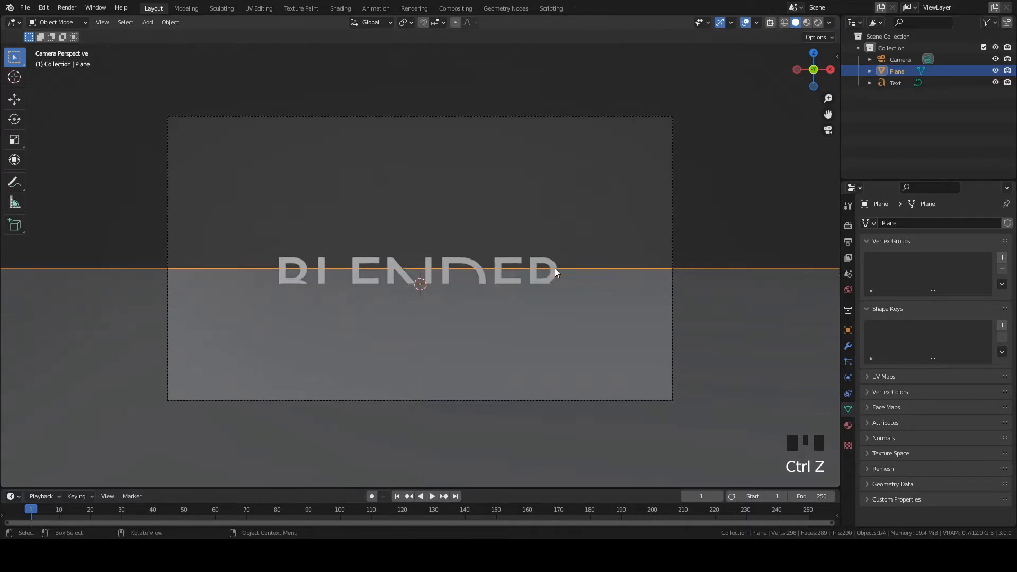
Raise the BLENDER text along Z until its base sits on the floor plane
left_click(556, 267)
key("g")
key("z")
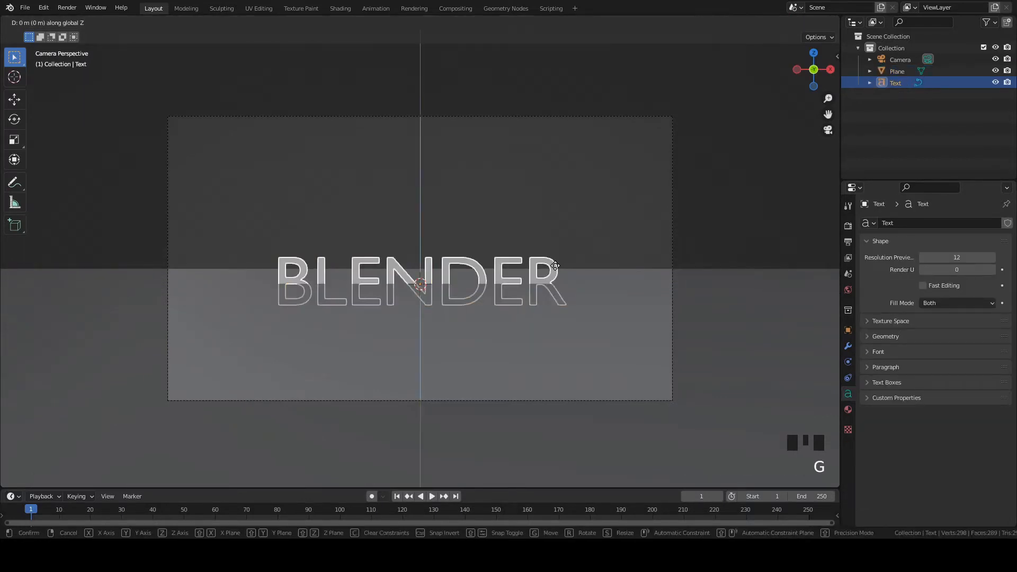
left_click(558, 244)
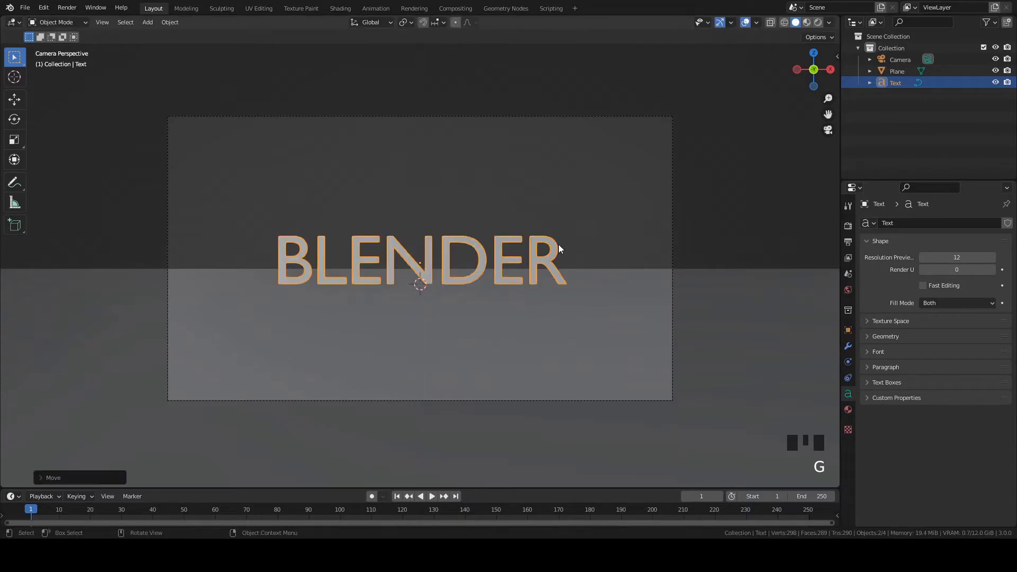
Scale the BLENDER text up about 1.4 times along Z and 1.1 times along X, and save the file
key("s")
key("z")
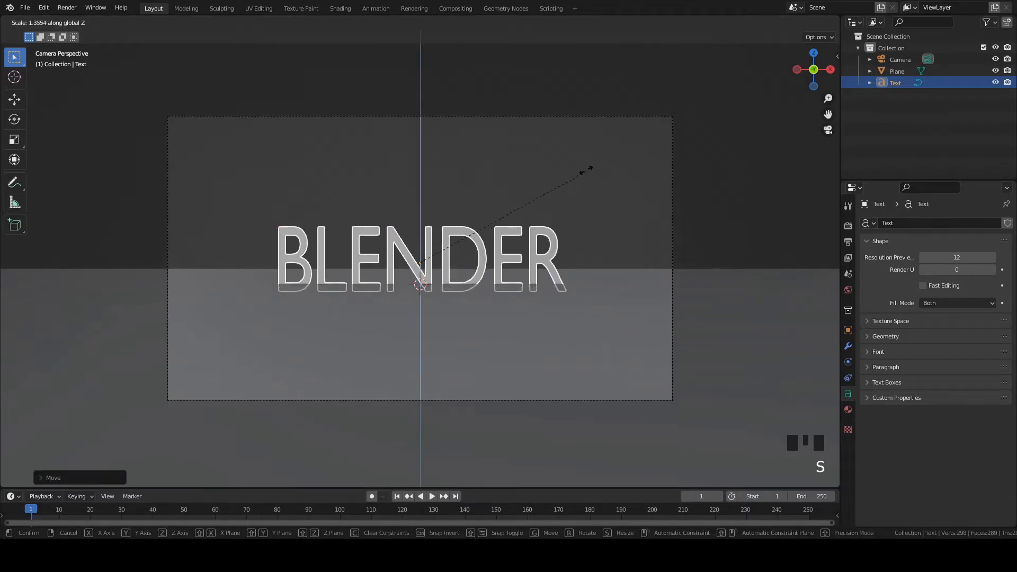
left_click(592, 151)
key("s")
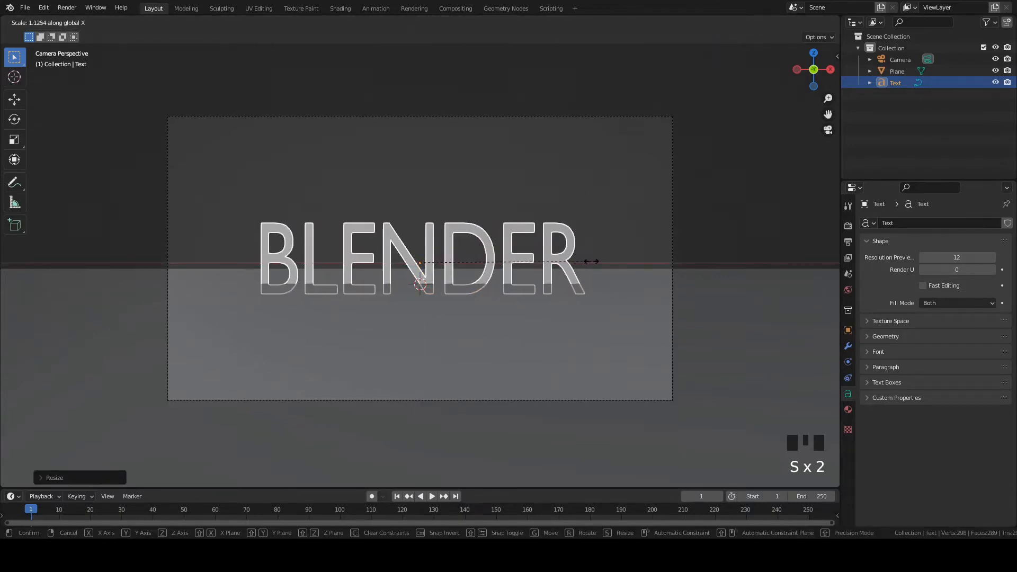
left_click(591, 177)
left_click(587, 208)
key("ctrl+s")
left_click(568, 241)
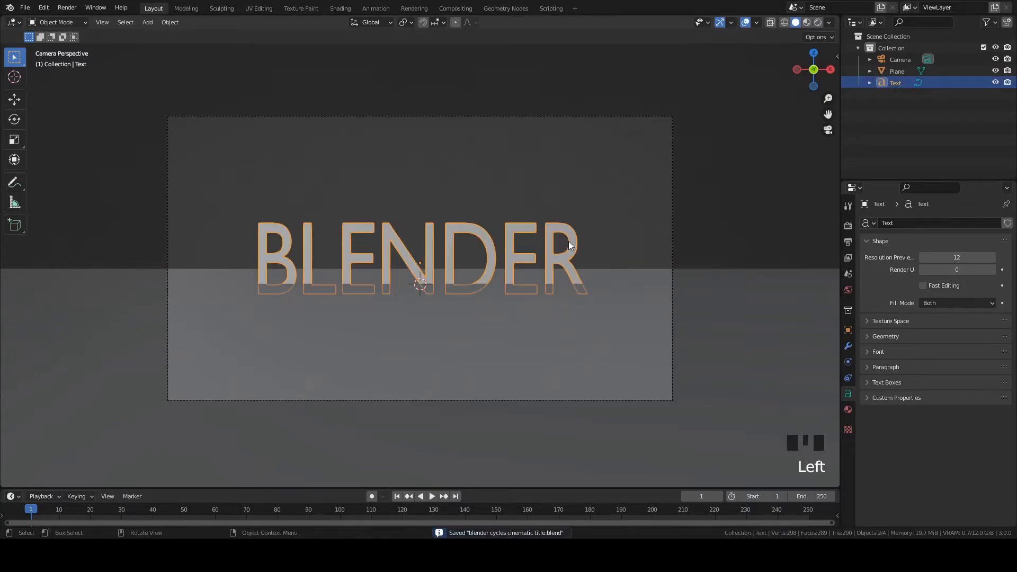
Raise the enlarged BLENDER text about 0.13 m along Z so its base rests on the floor plane
key("g")
key("z")
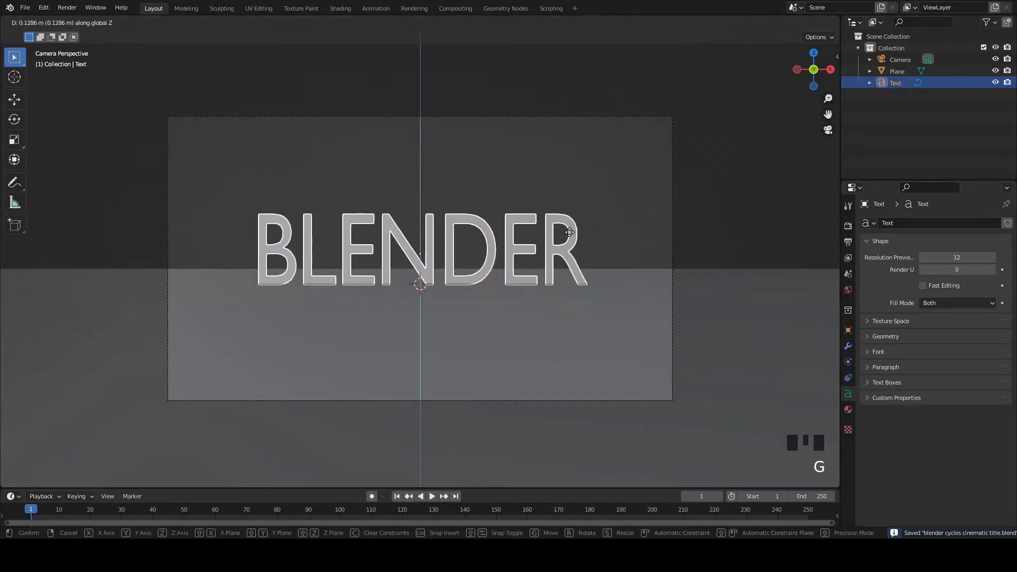
left_click(570, 234)
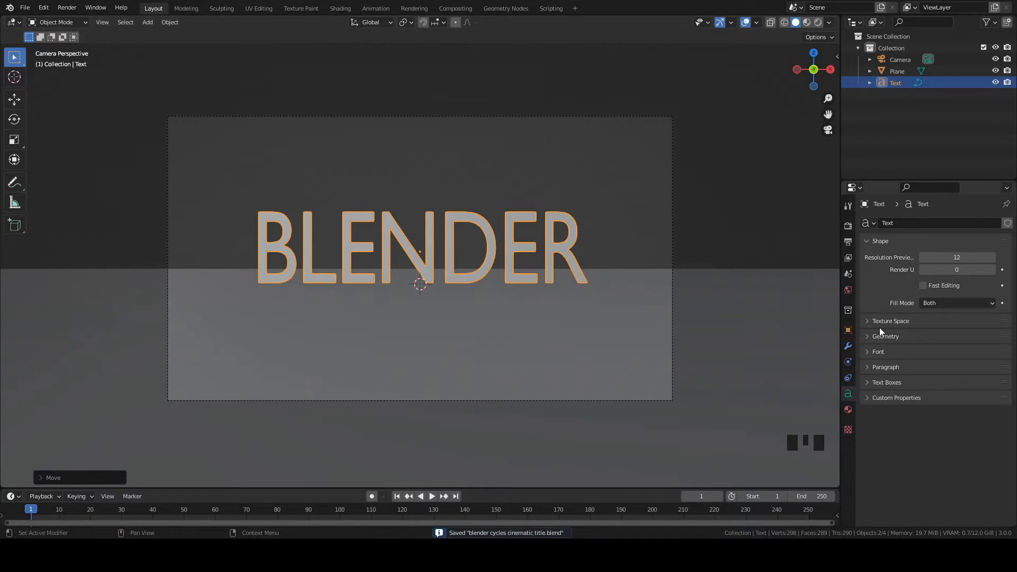
Give the BLENDER text thickness by setting its geometry Extrude to 0.1 m
left_click(868, 336)
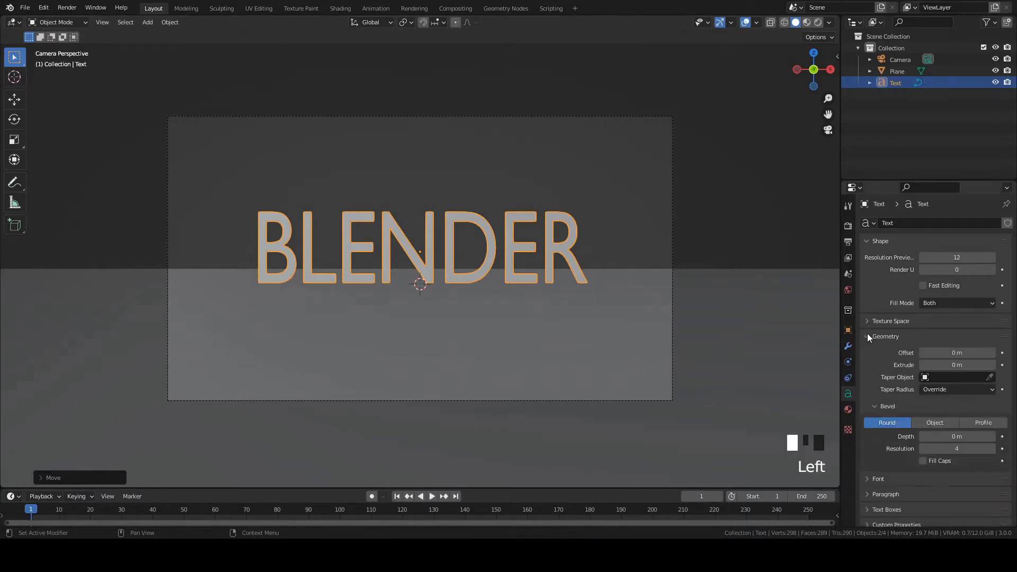
left_click(992, 365)
left_click(992, 365)
left_click(992, 365)
left_click(992, 365)
left_click(991, 365)
left_click(991, 365)
left_click(992, 365)
left_click(992, 365)
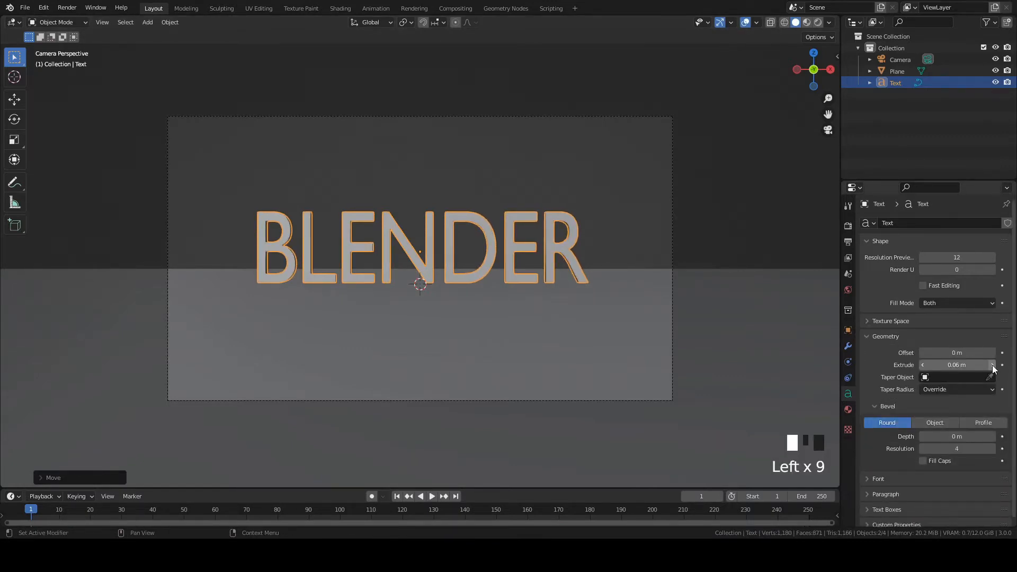
left_click(991, 365)
left_click(992, 365)
left_click(992, 365)
left_click(992, 365)
left_click(992, 365)
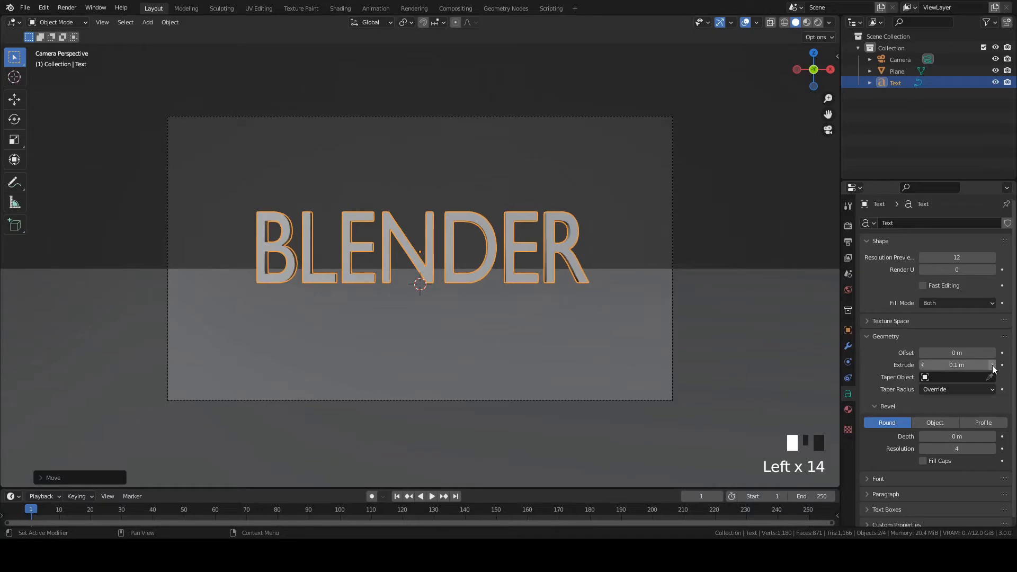
Set the BLENDER text's bevel depth to 0.01 m and check the rounded letter edges up close
left_click(992, 437)
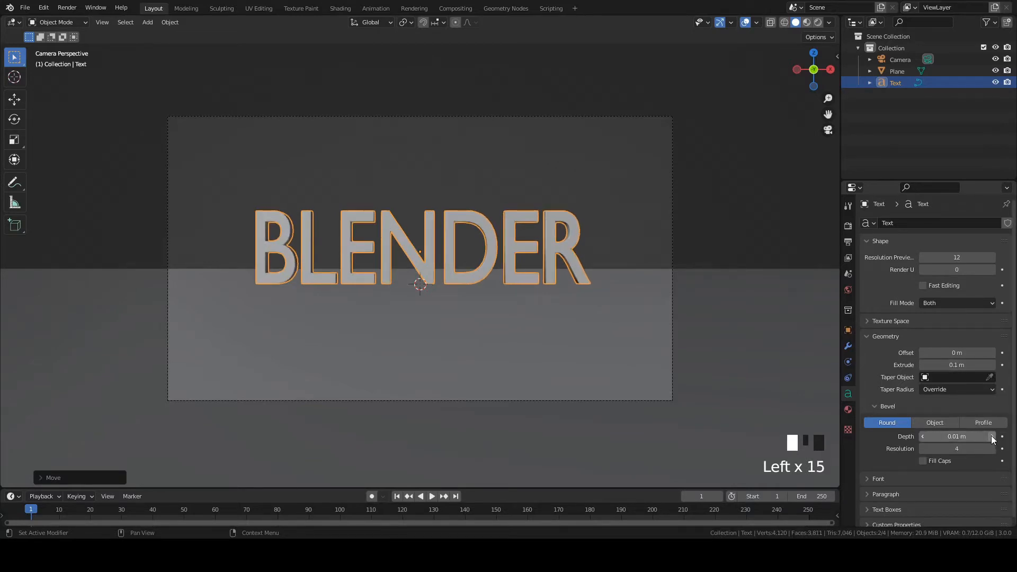
left_click(568, 169)
scroll(506, 226, "up", 5)
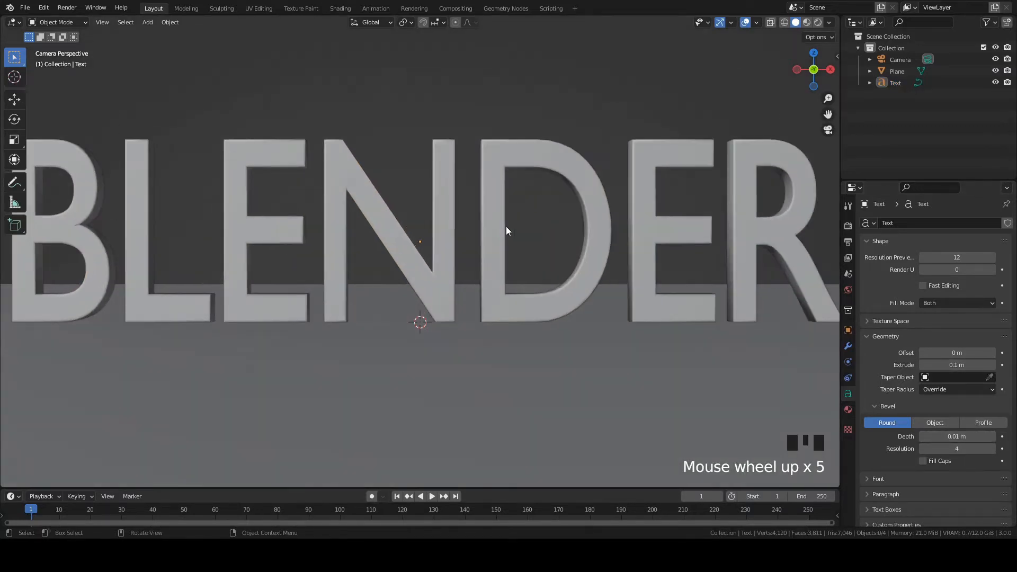
Set the BLENDER text's character spacing to 1.300 and deselect it
left_click(599, 255)
scroll(900, 436, "down", 6)
left_click(879, 398)
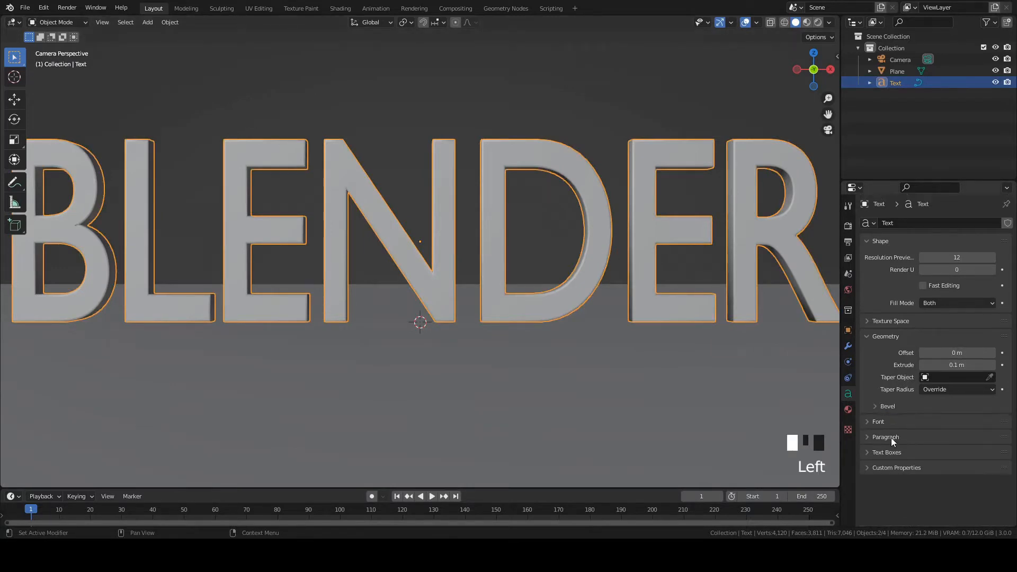
scroll(884, 437, "down", 4)
left_click(879, 422)
left_click(878, 422)
left_click(876, 439)
left_click(876, 422)
scroll(892, 453, "down", 6)
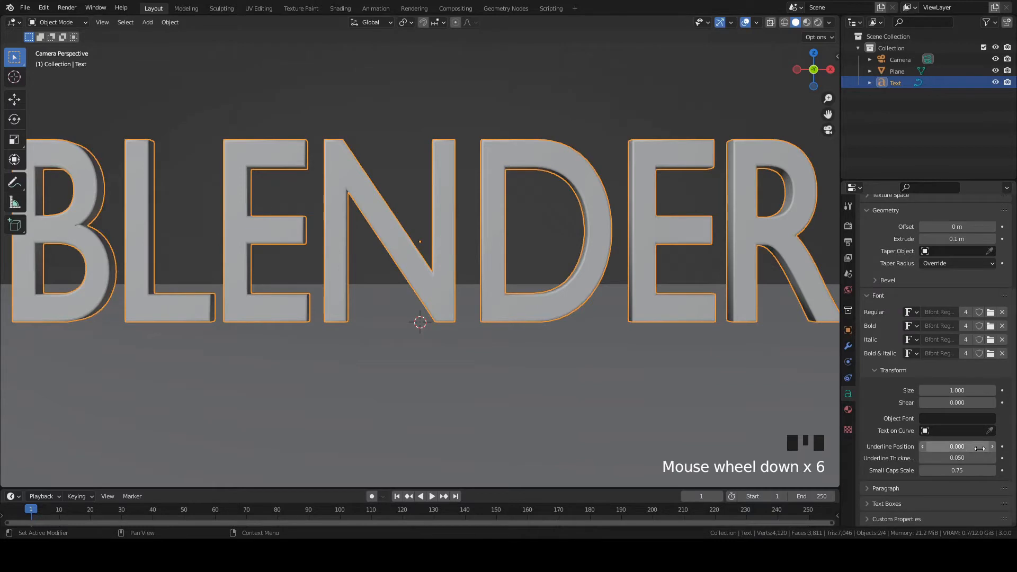
scroll(874, 477, "down", 4)
left_click(875, 488)
scroll(881, 459, "down", 6)
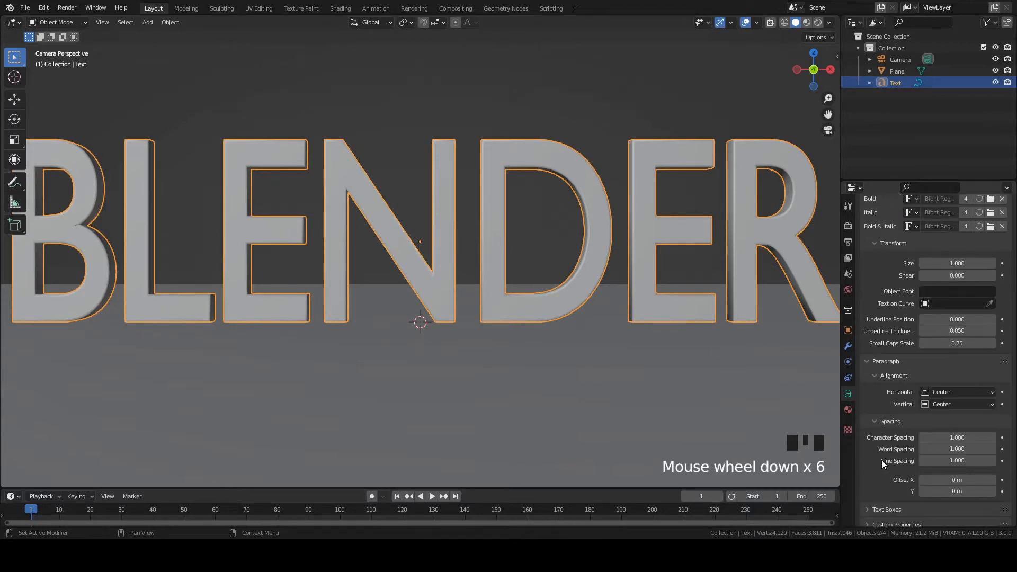
left_click(991, 437)
left_click(992, 438)
left_click(992, 437)
left_click(991, 437)
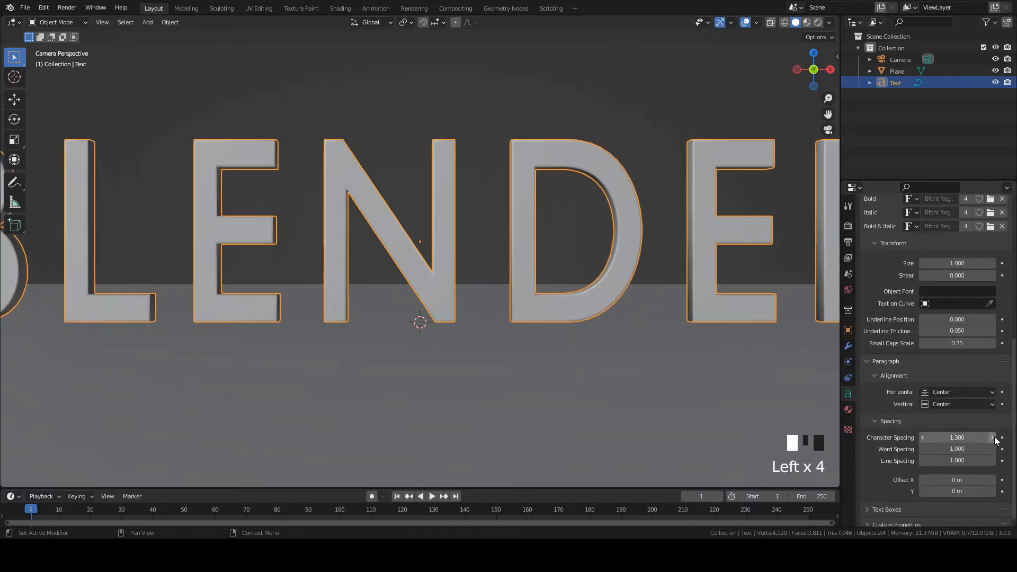
scroll(463, 272, "down", 4)
left_click(450, 121)
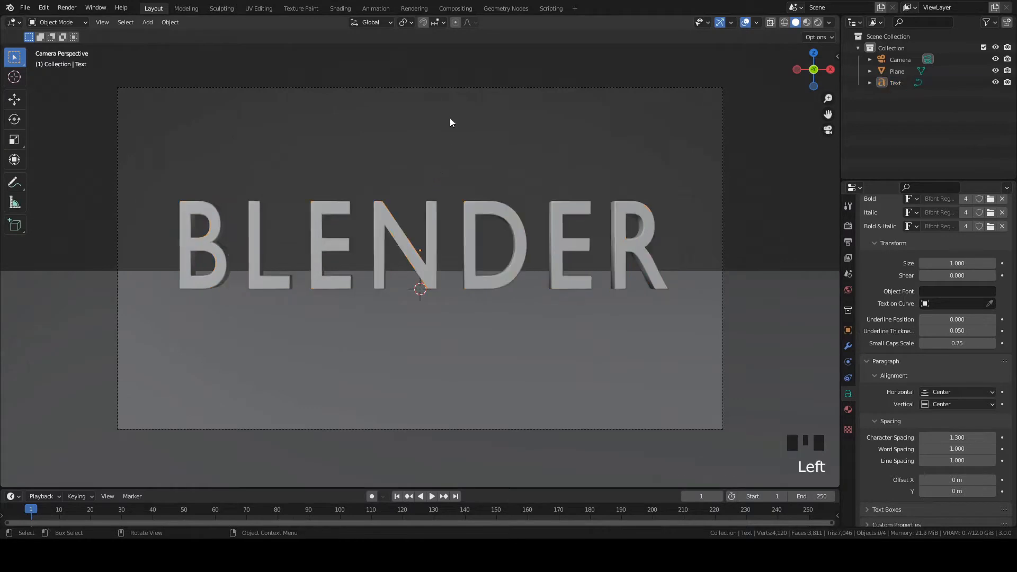
Select the camera, enlarge the timeline, set the scene's end frame to 240, and save the file
left_click(493, 88)
left_click_drag(550, 489, 550, 386)
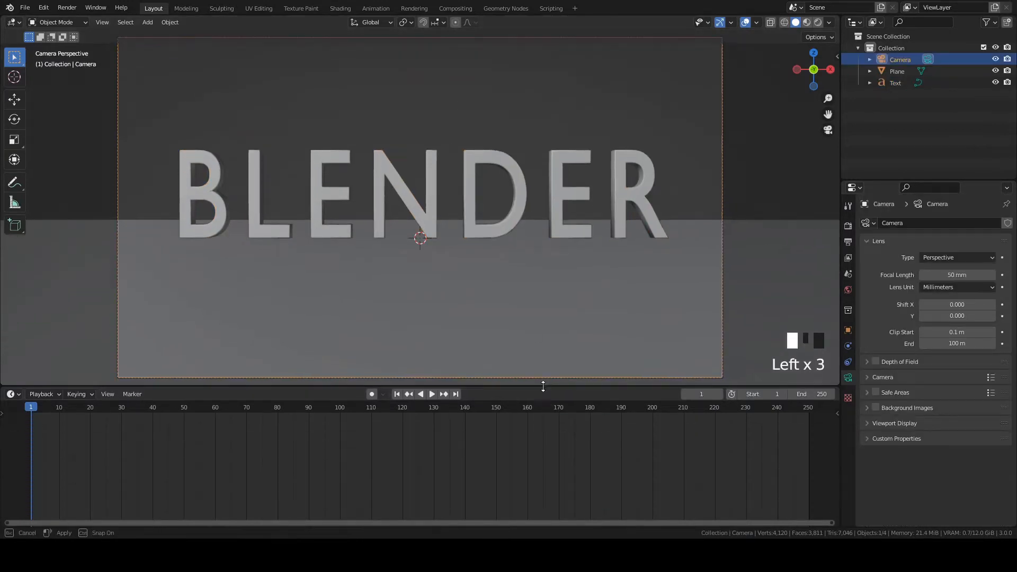
left_click(808, 395)
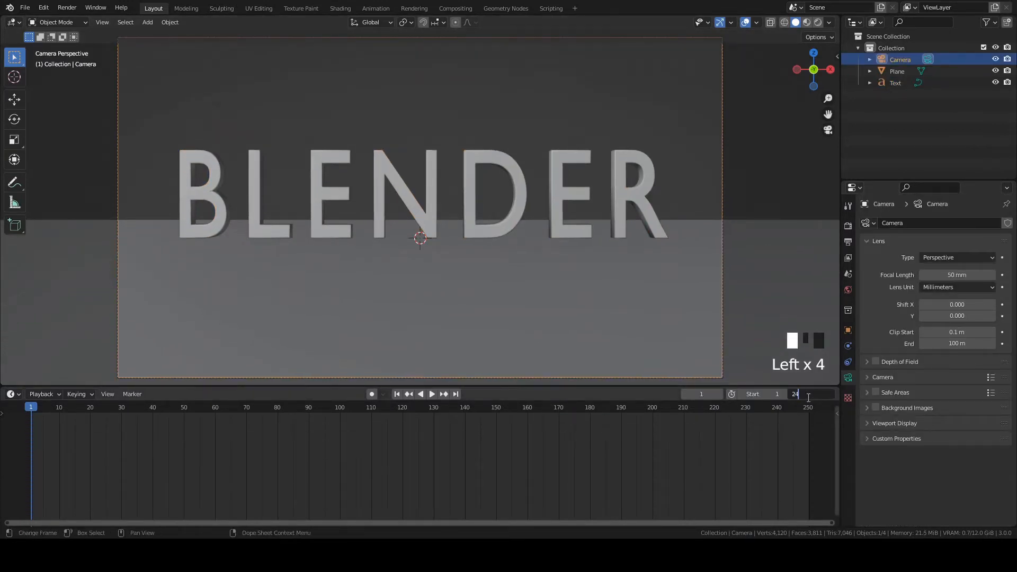
type("240")
key("Return")
scroll(579, 300, "down", 2)
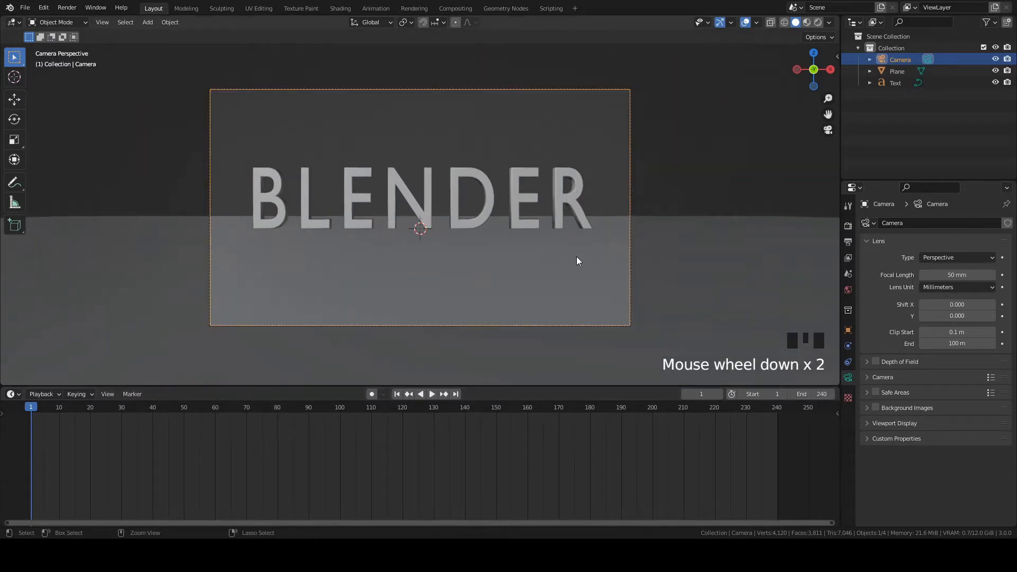
key("ctrl+s")
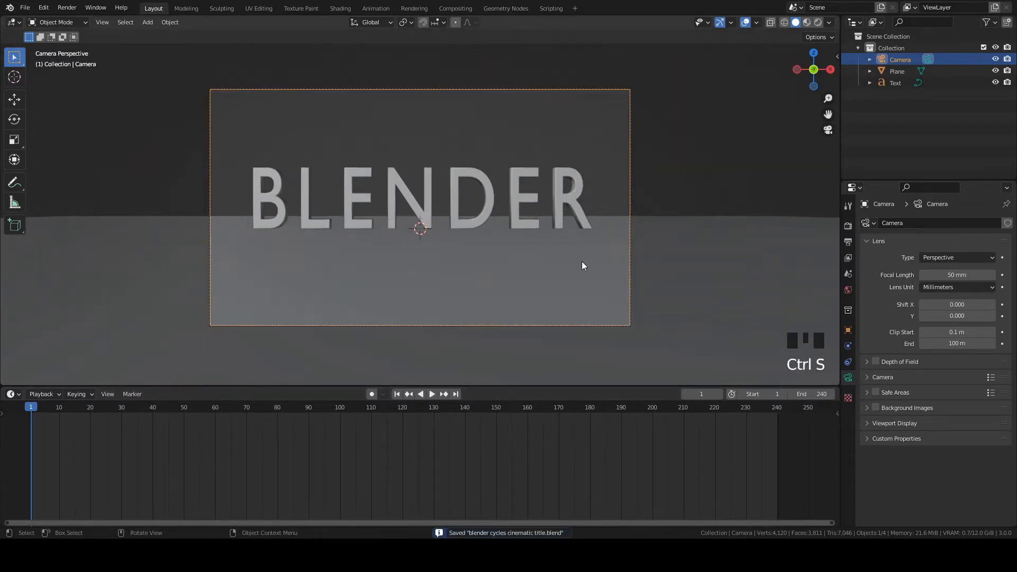
Set the camera's Z location to 0.365 m and keyframe its X rotation at 0° on frame 1
left_click(848, 330)
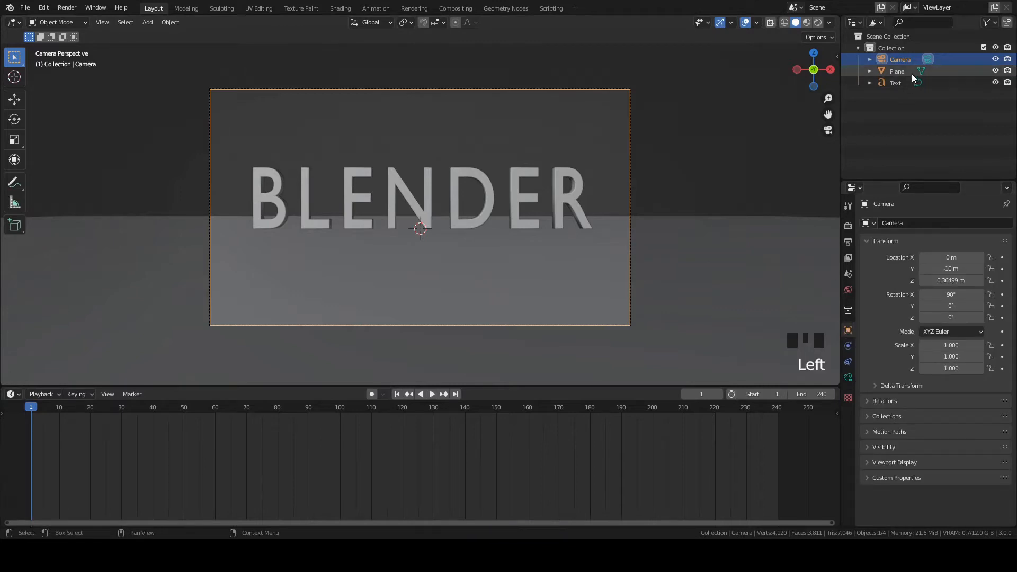
left_click(951, 279)
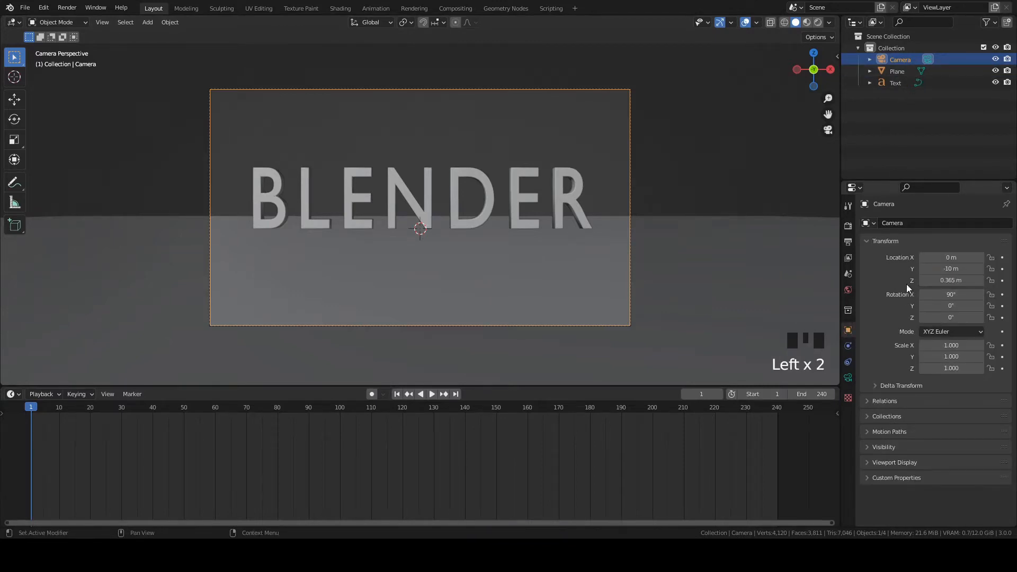
mouse_move(950, 294)
left_mouse_down()
mouse_move(969, 294)
mouse_move(909, 294)
mouse_move(932, 295)
left_mouse_up()
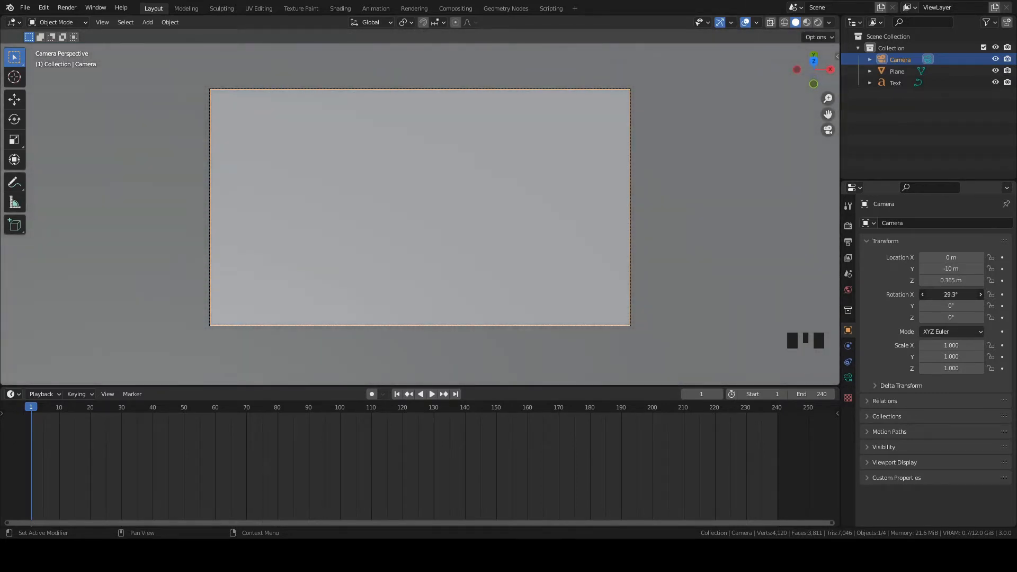
left_click(943, 295)
key("Return")
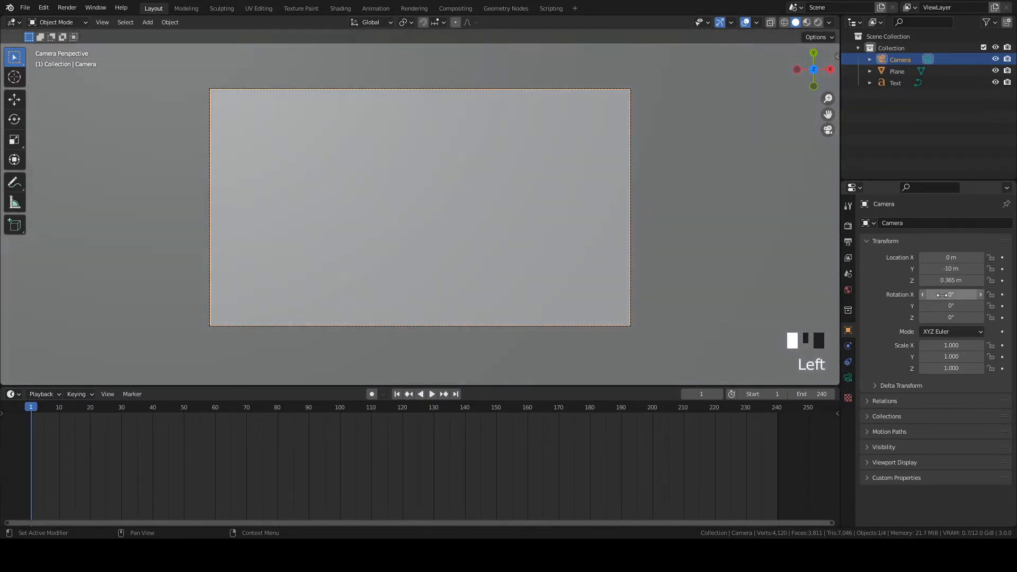
left_click(1001, 294)
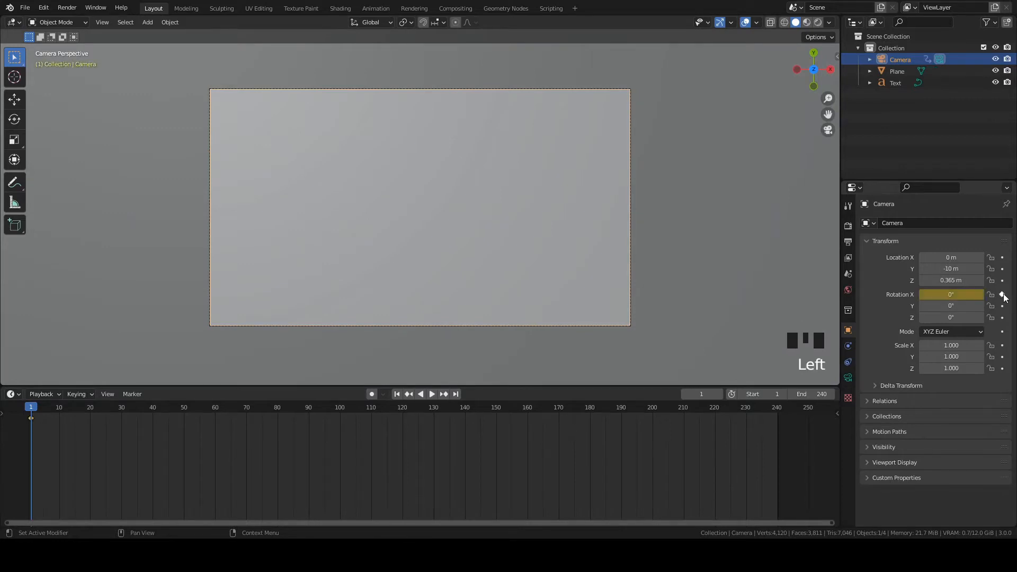
Keyframe the camera's X rotation at 95° on frame 240
left_click(456, 394)
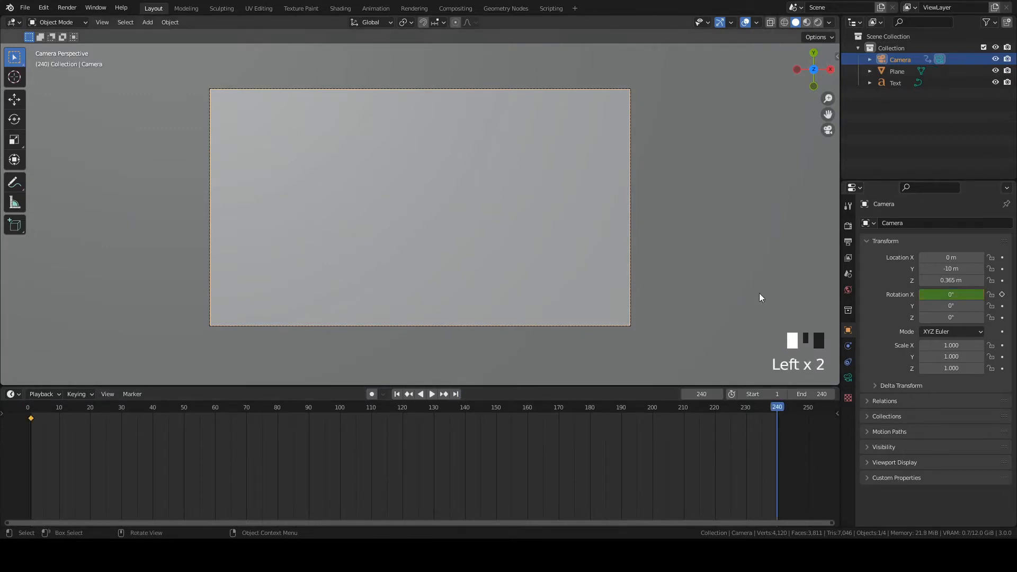
left_click(957, 295)
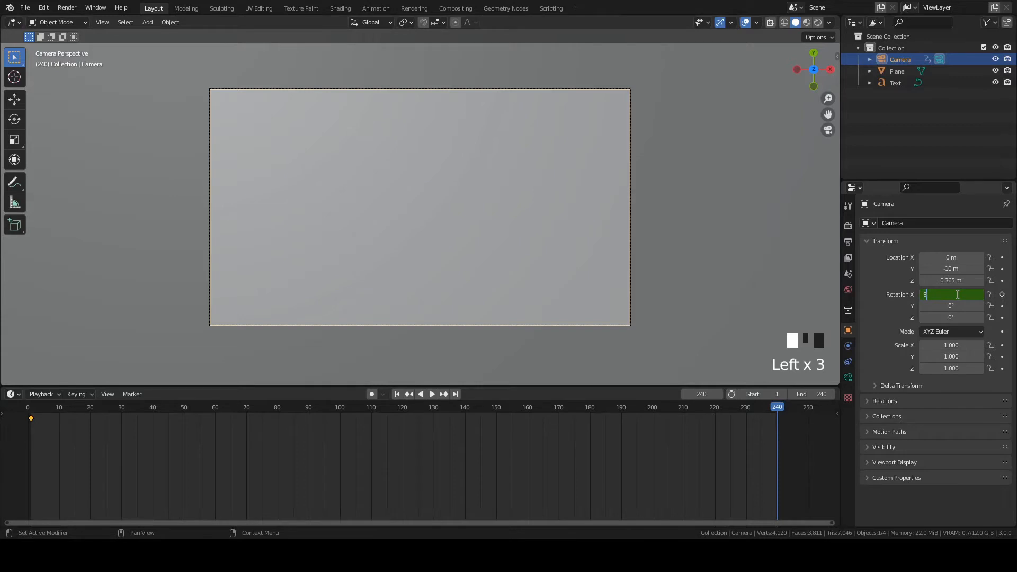
type("90")
key("Return")
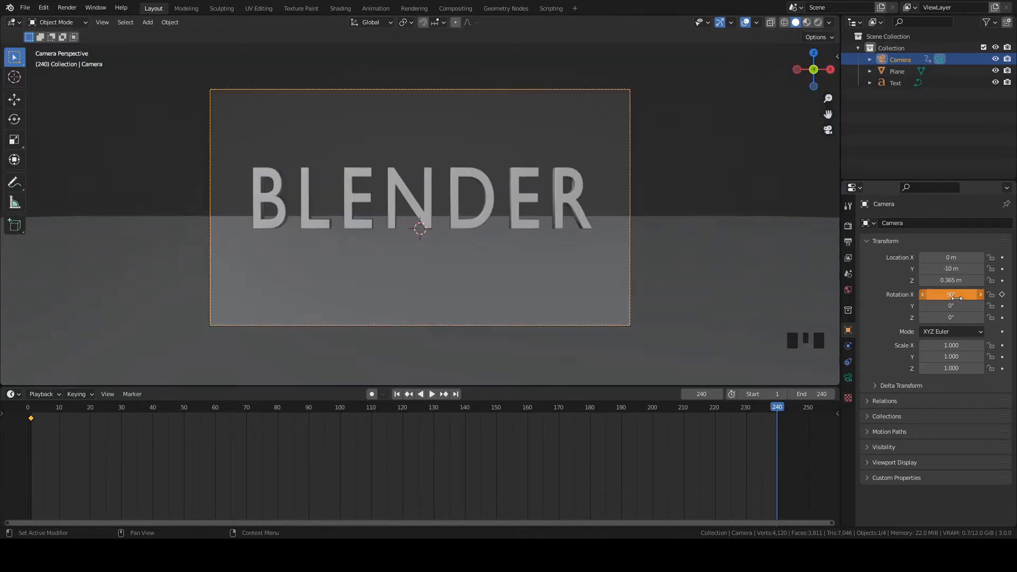
left_click_drag(955, 294, 986, 294)
left_click(954, 294)
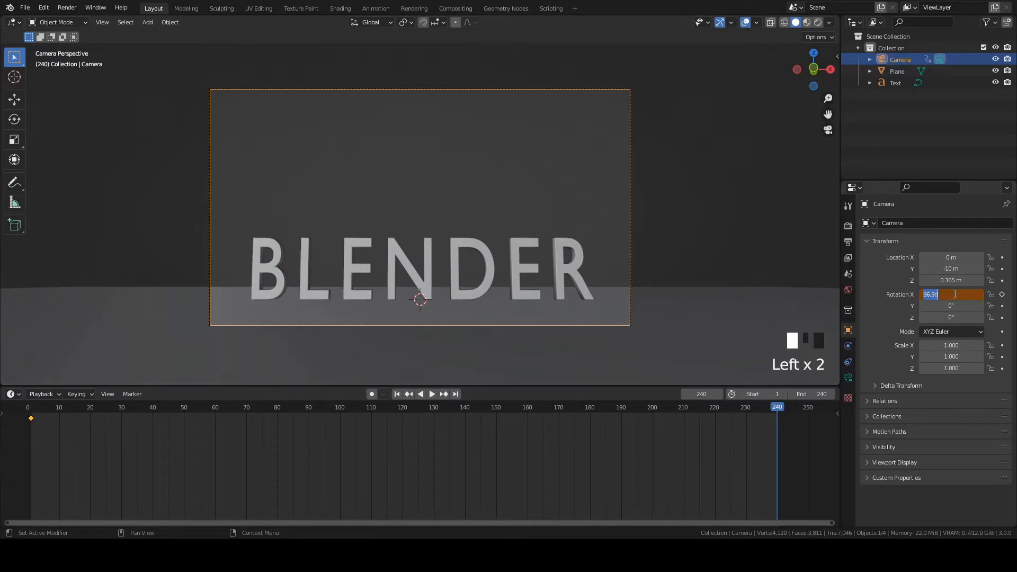
key("Return")
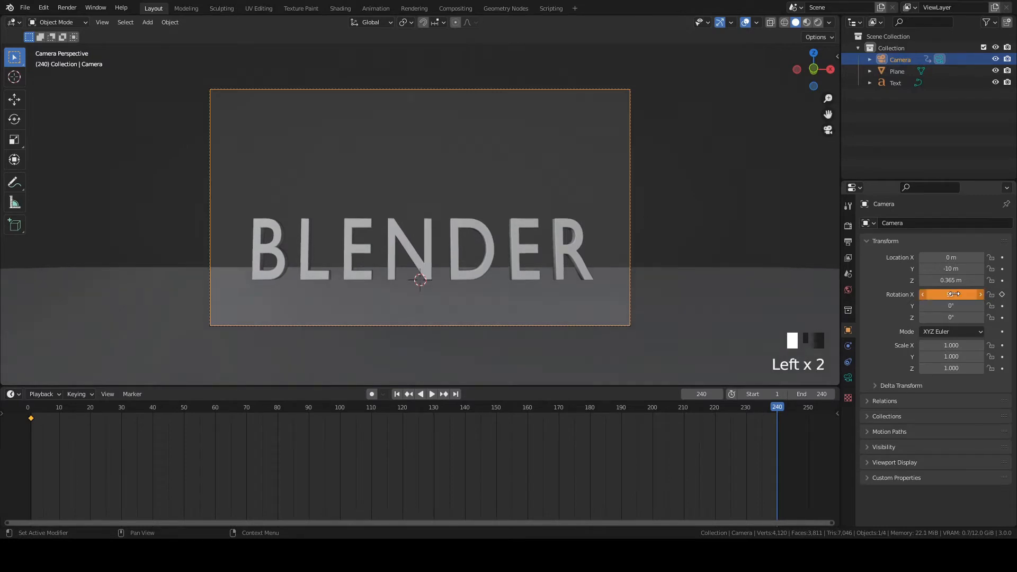
left_click(1002, 294)
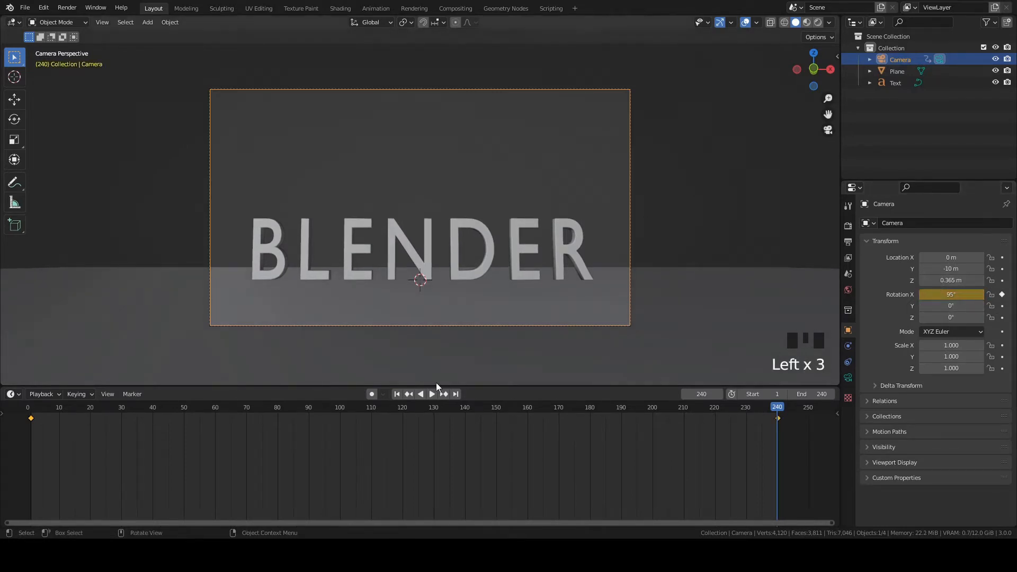
On frame 240, turn the camera to a Z rotation of -12.3° and shift its X location to -2.59 m
left_click(397, 395)
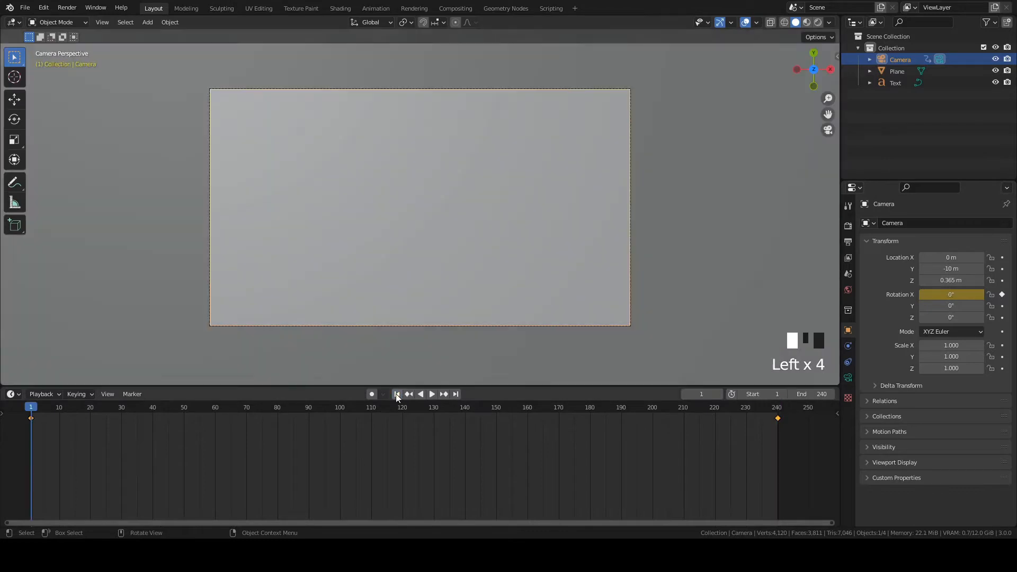
left_click(456, 394)
left_click_drag(951, 317, 922, 317)
left_click_drag(959, 258, 919, 258)
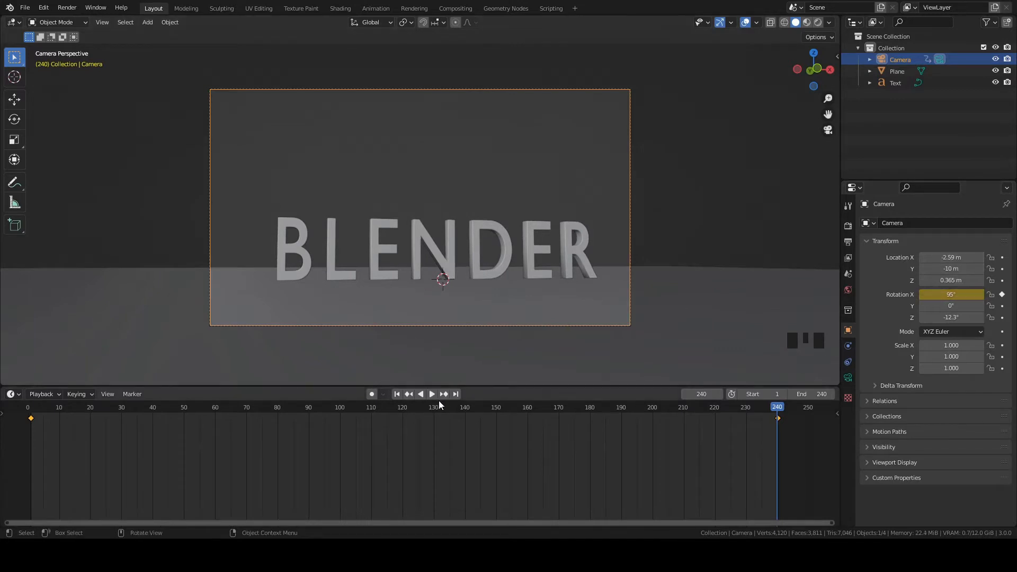
Play back the camera tilt animation, stop it, and return to frame 1
left_click(432, 393)
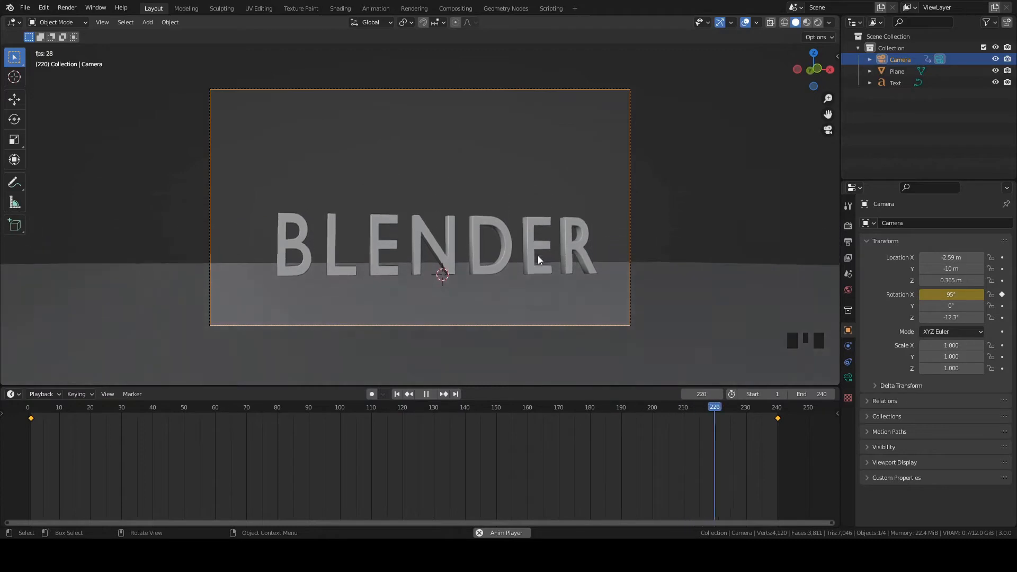
key("space")
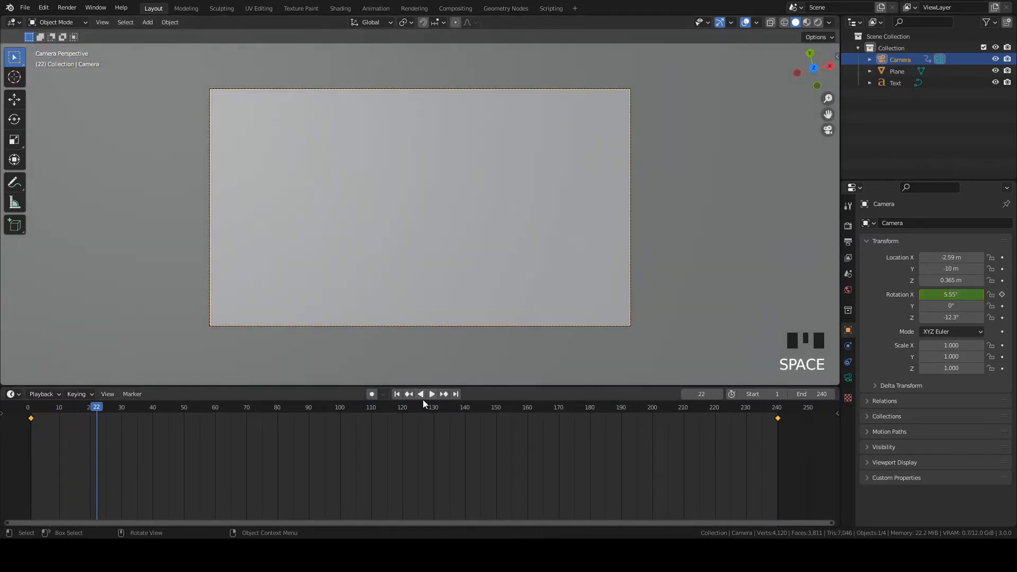
left_click(396, 393)
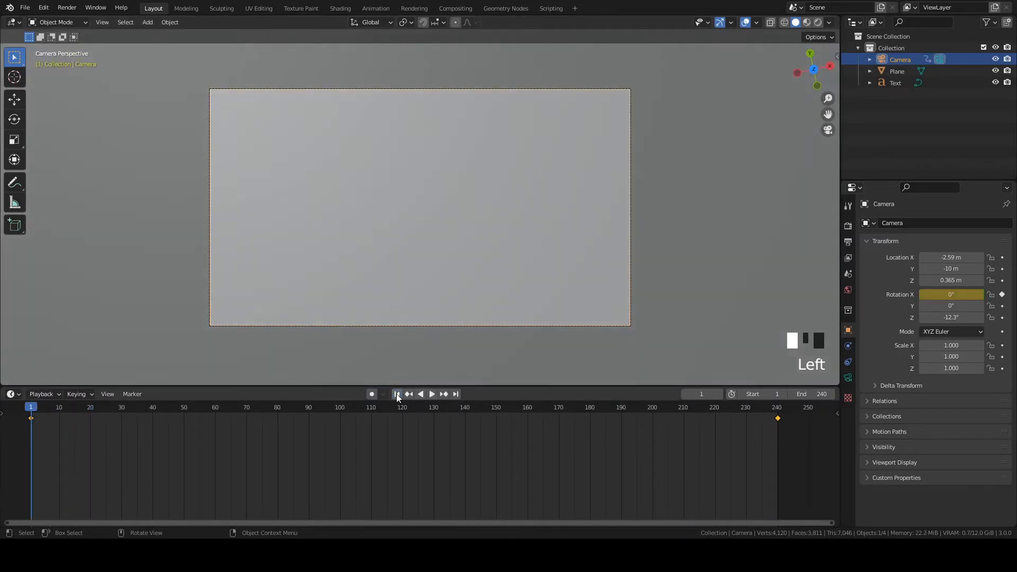
Open the application preferences, save them, and return to the scene
left_click(22, 11)
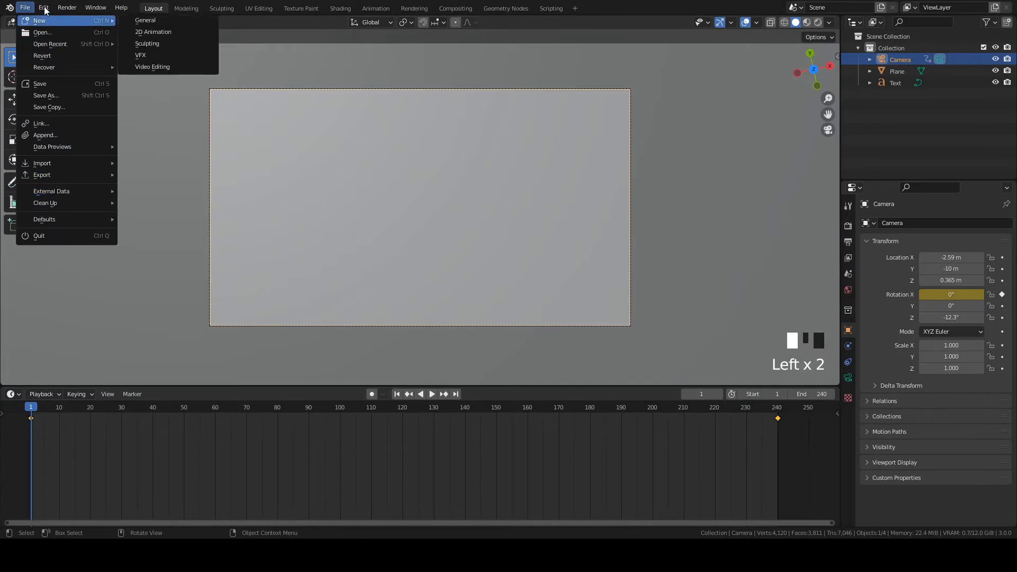
left_click(44, 11)
left_click(45, 10)
left_click(65, 170)
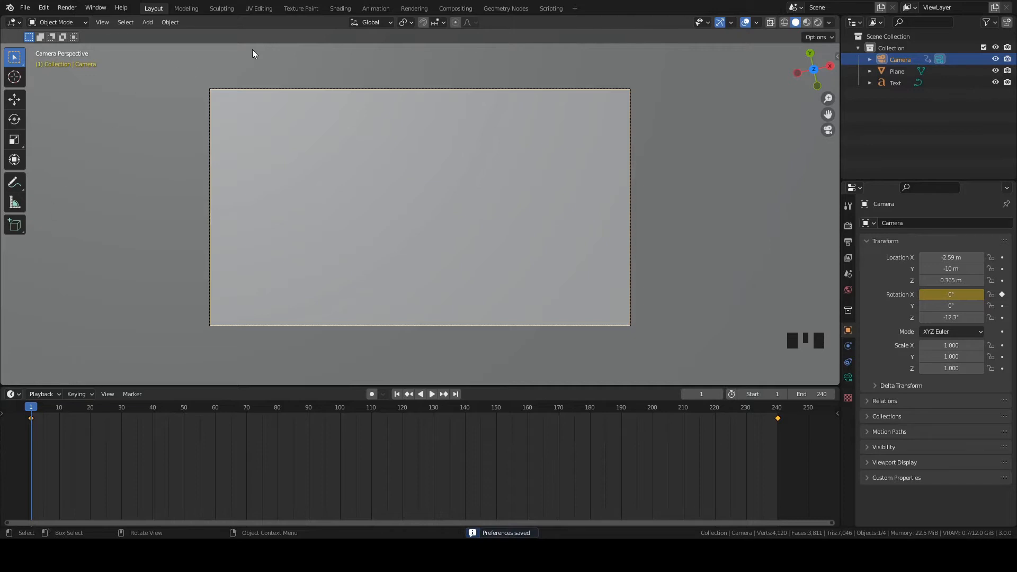
Play back the camera tilt animation, stop it, and go back to the first frame
left_click(431, 395)
right_click(410, 426)
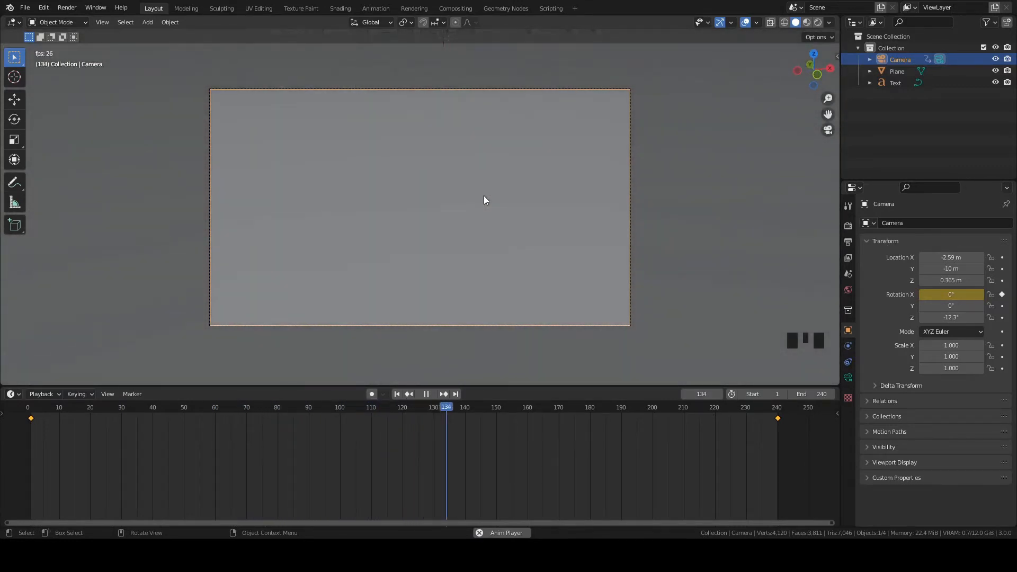
key("space")
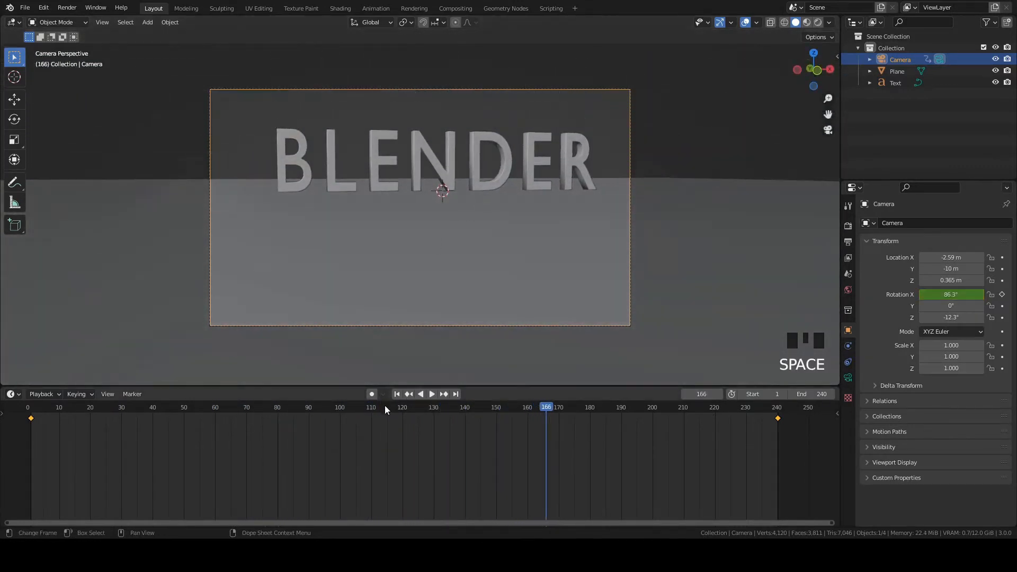
left_click(396, 394)
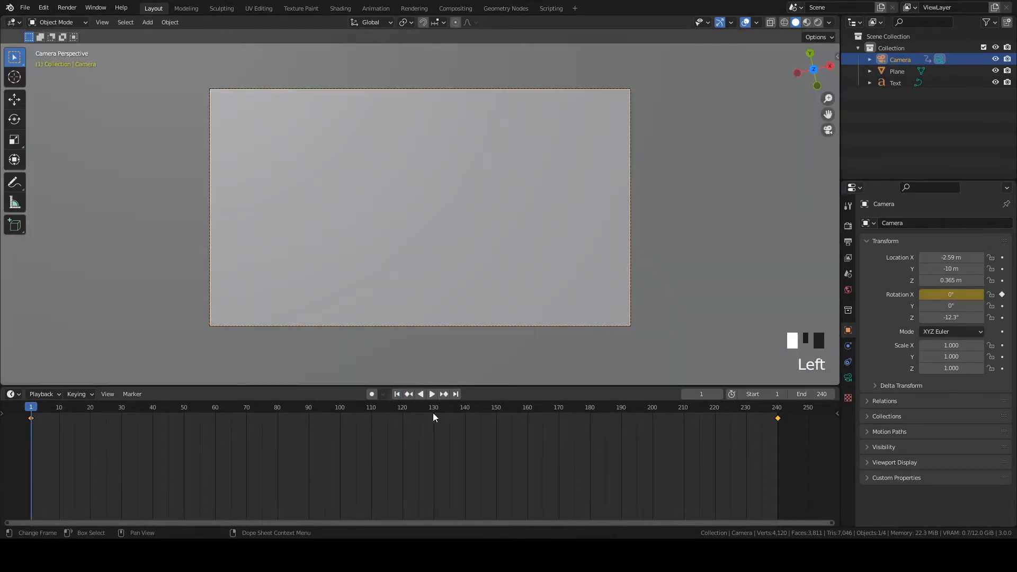
Set the interpolation mode of the camera keyframes to Linear and play back the animation
right_click(408, 443)
mouse_move(408, 443)
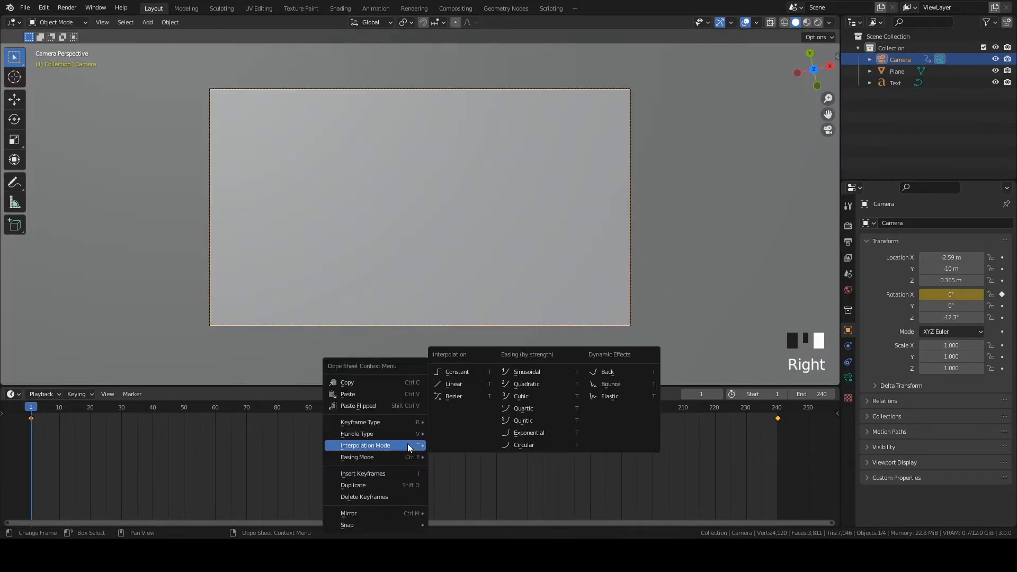
left_click(457, 388)
left_click(433, 395)
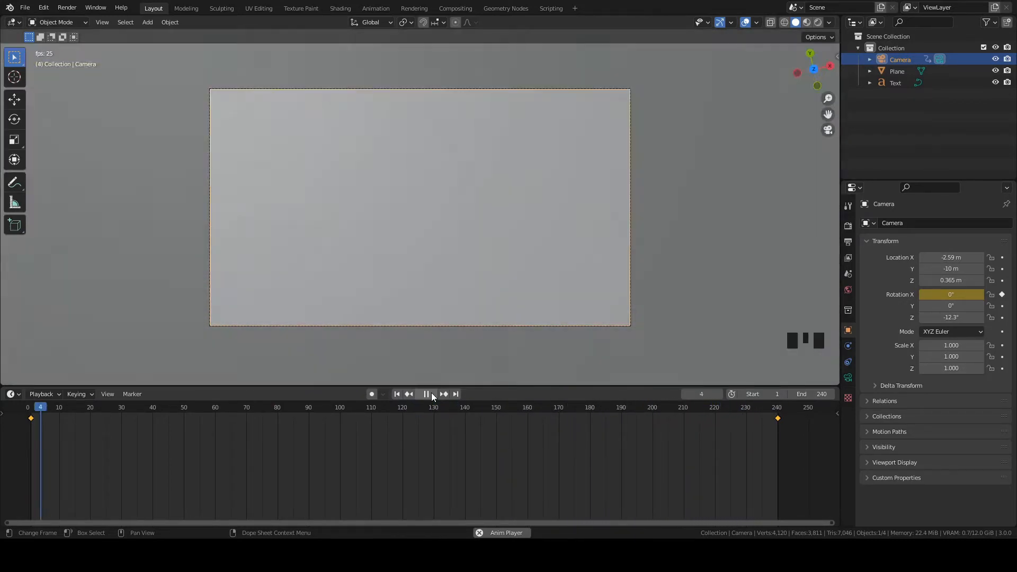
key("space")
Save the file and, on frame 240, lower the camera to a Z location of about 0.055 m with an X rotation of 95.2°
left_click(456, 394)
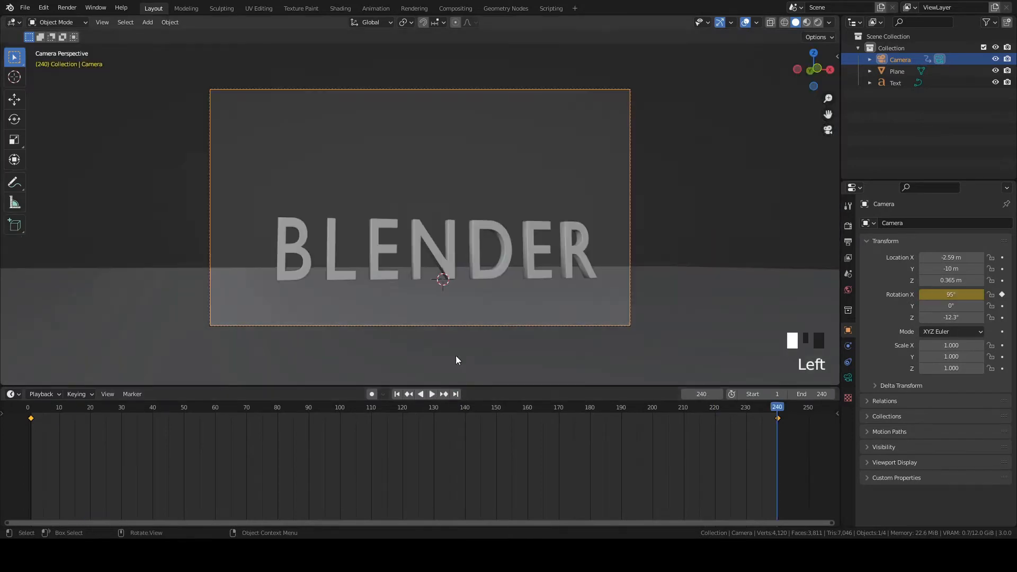
scroll(447, 290, "up", 1)
key("ctrl+s")
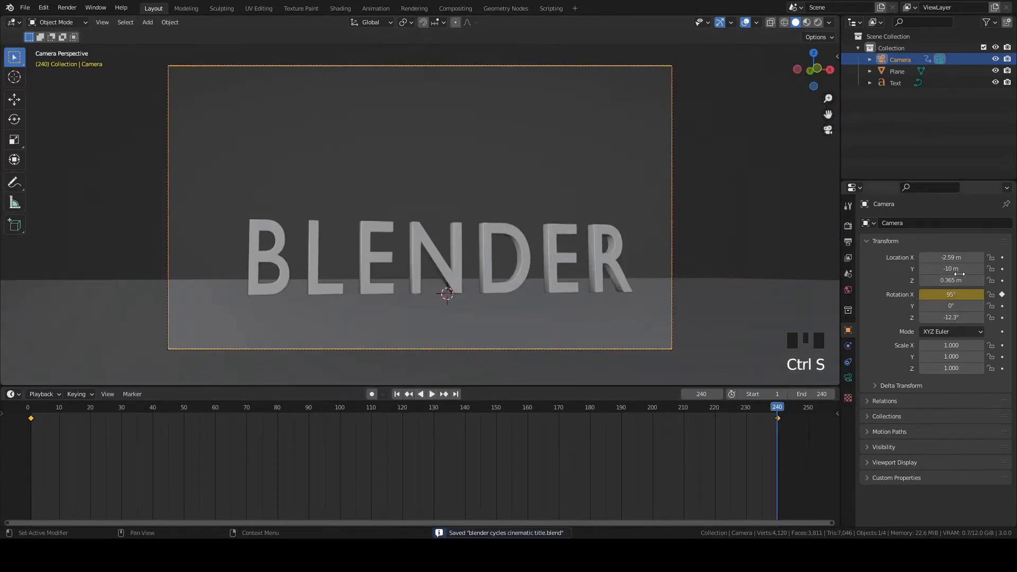
mouse_move(951, 280)
left_mouse_down()
mouse_move(900, 280)
mouse_move(951, 294)
left_mouse_up()
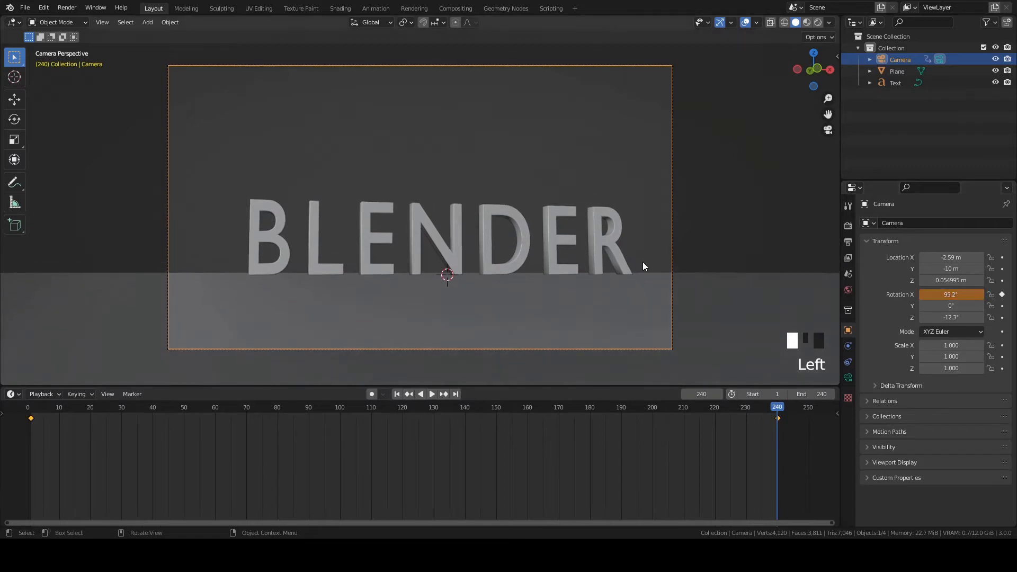
Scale the BLENDER text by about 1.4 along global Z and about 1.15 along global X
left_click(599, 242)
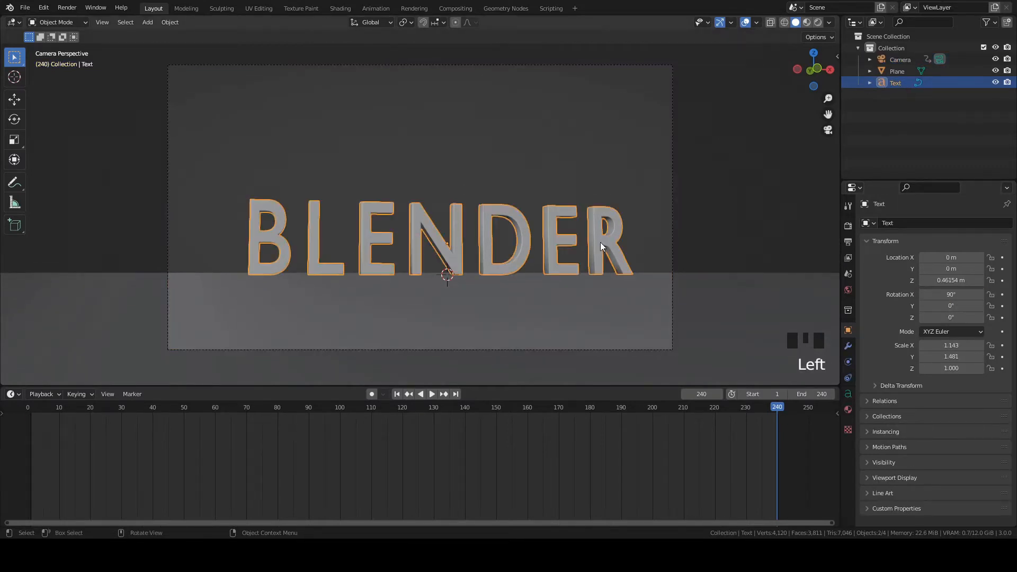
key("s")
key("z")
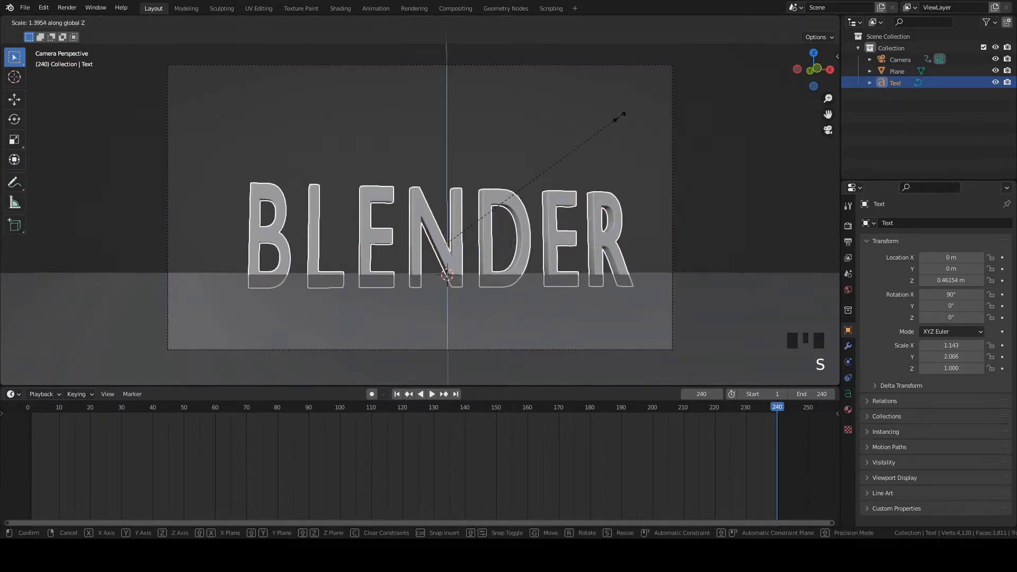
left_click(618, 109)
key("s")
key("x")
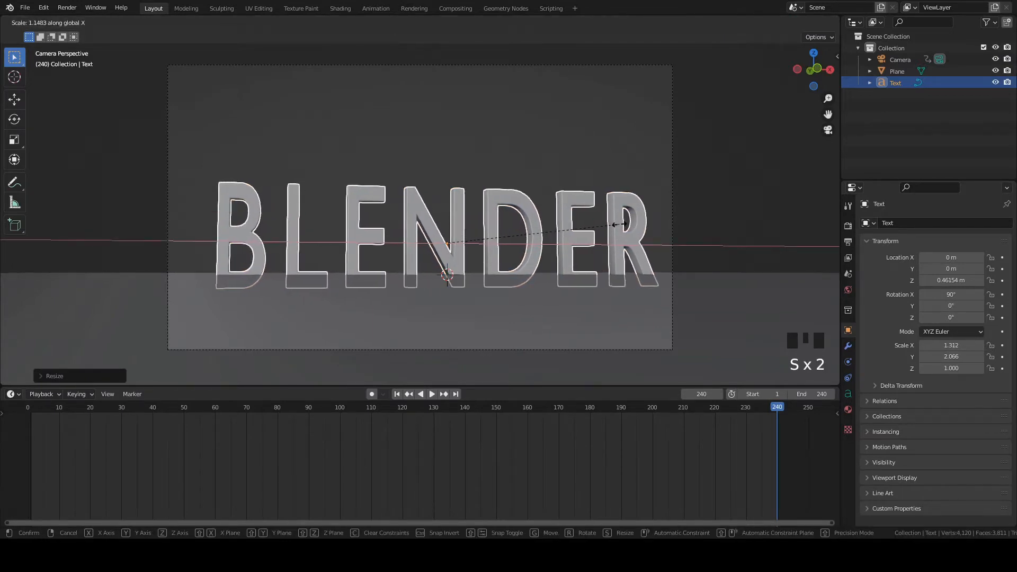
left_click(607, 239)
Raise the BLENDER text to a Z location of about 0.633 m so it stands on the floor, and save the file
key("g")
key("z")
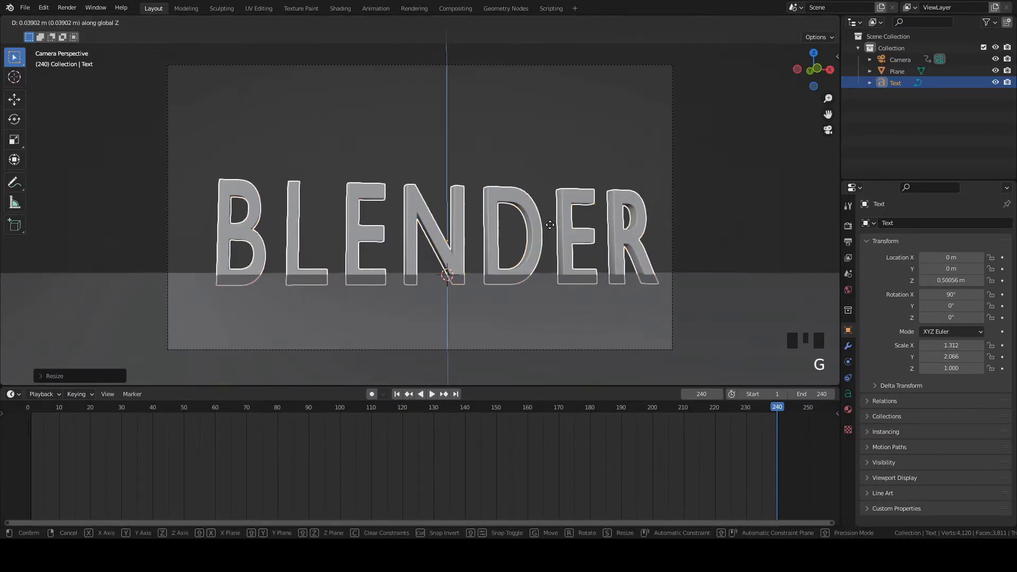
left_click(554, 217)
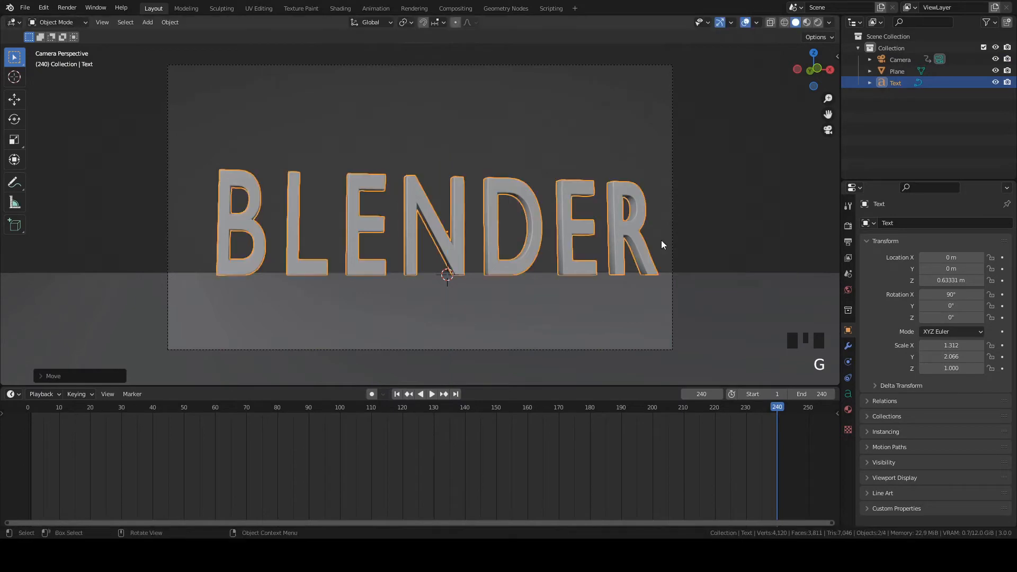
key("ctrl+s")
left_click_drag(937, 269, 909, 268)
key("ctrl+z")
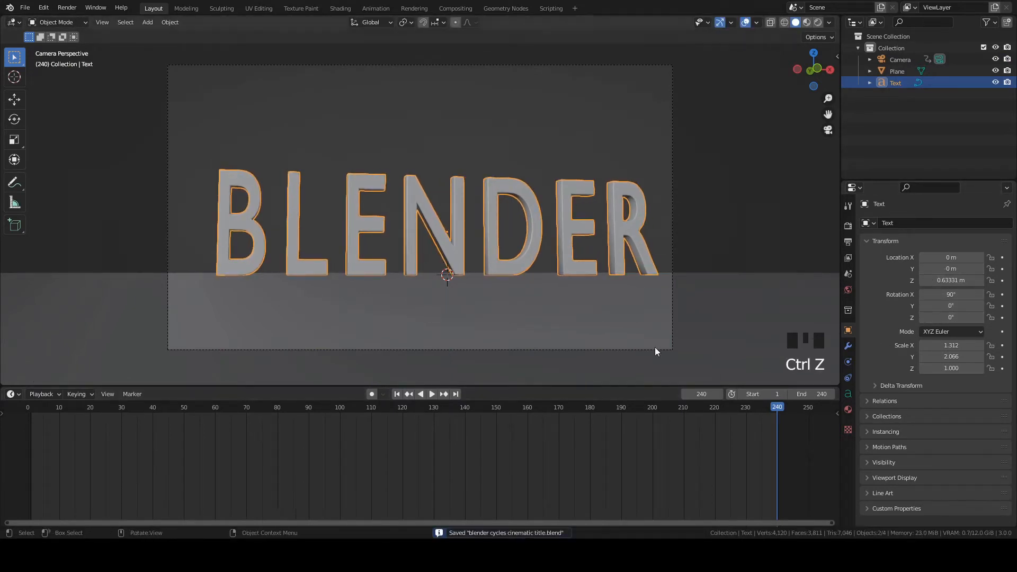
Turn the camera to a Z rotation of -14.3° and scrub the end of the animation up to frame 240
left_click(896, 60)
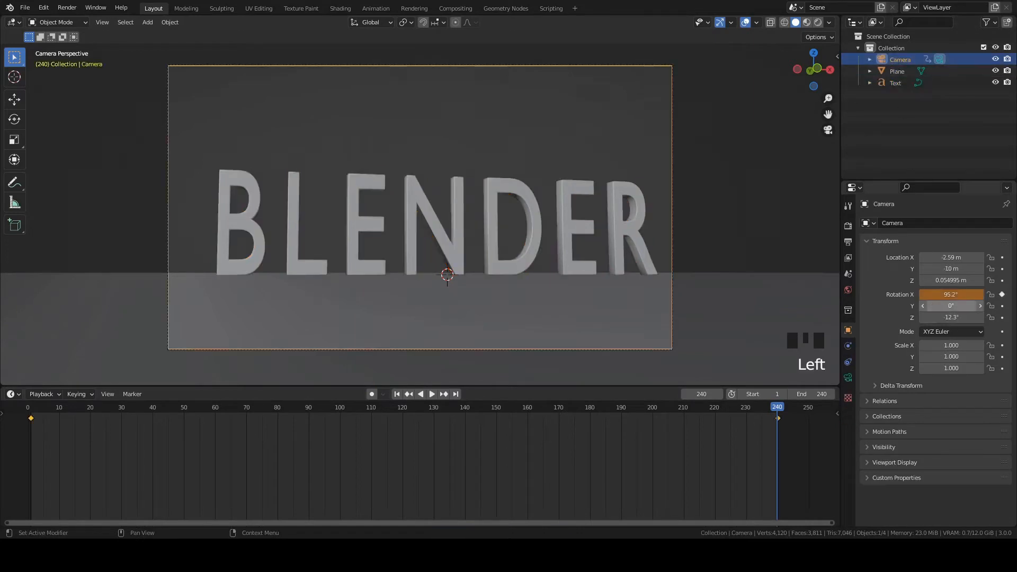
left_click_drag(951, 306, 938, 318)
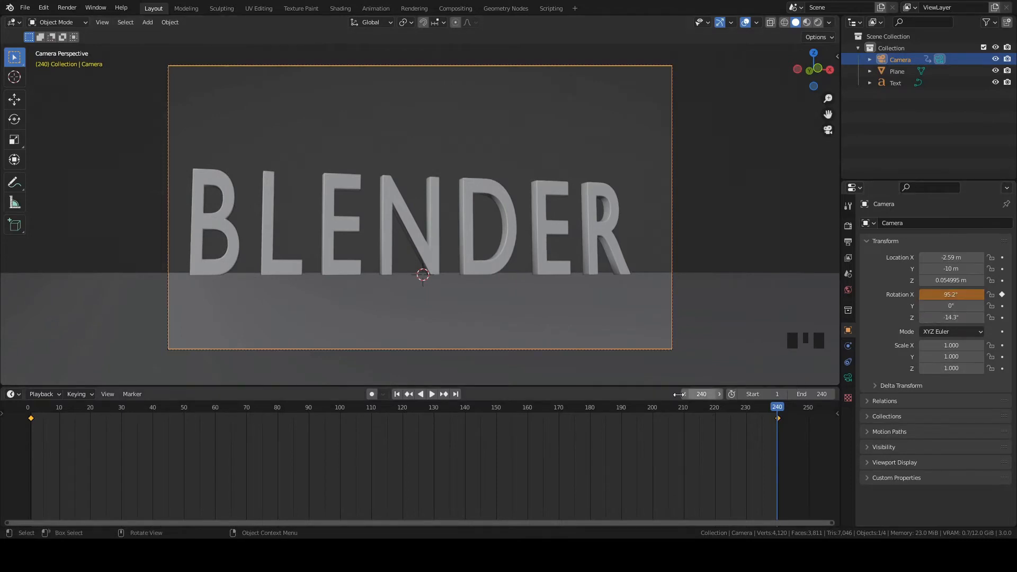
left_click(455, 394)
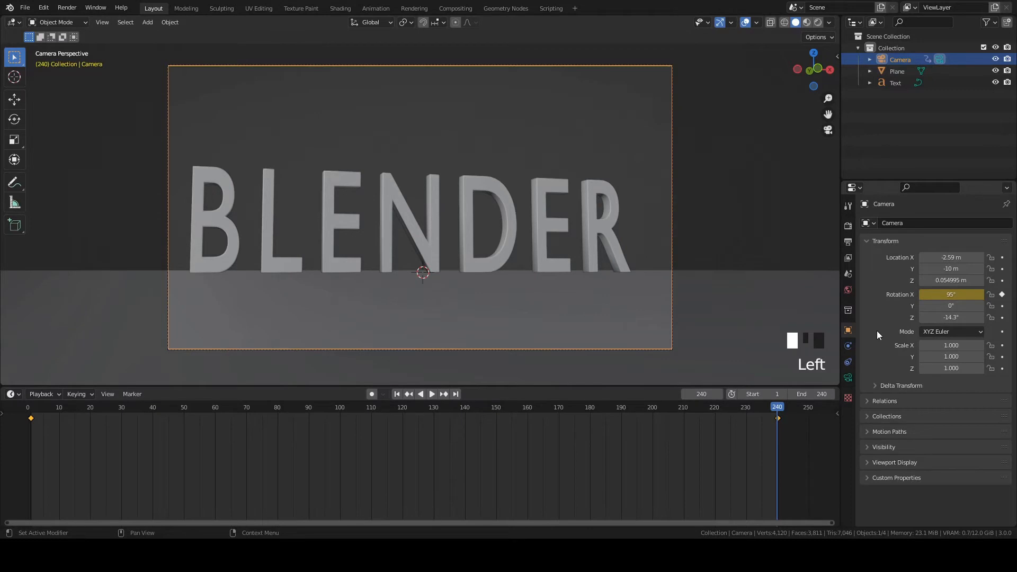
left_click_drag(708, 408, 778, 408)
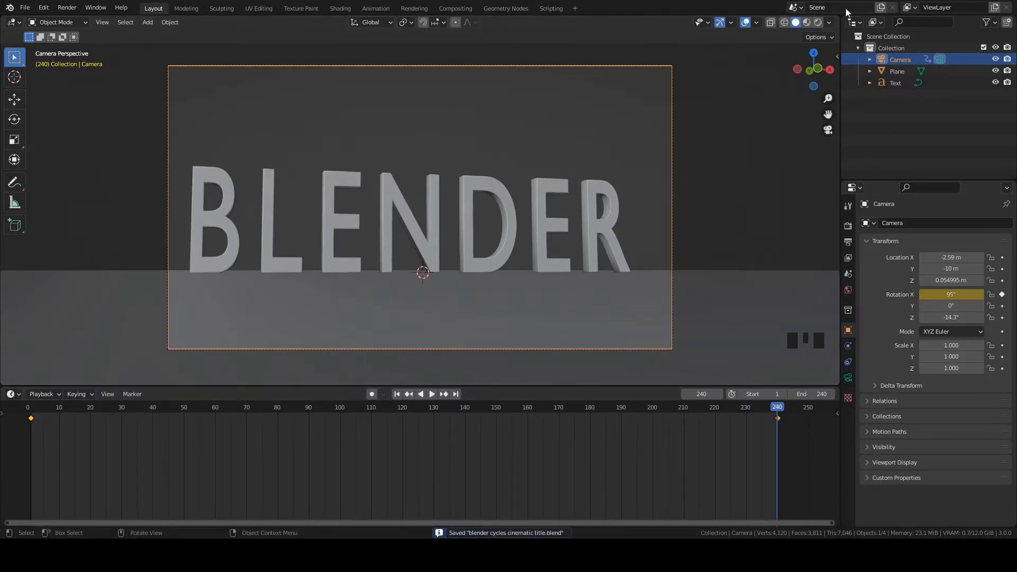
Switch the render engine to Cycles with GPU Compute as the device
left_click(847, 225)
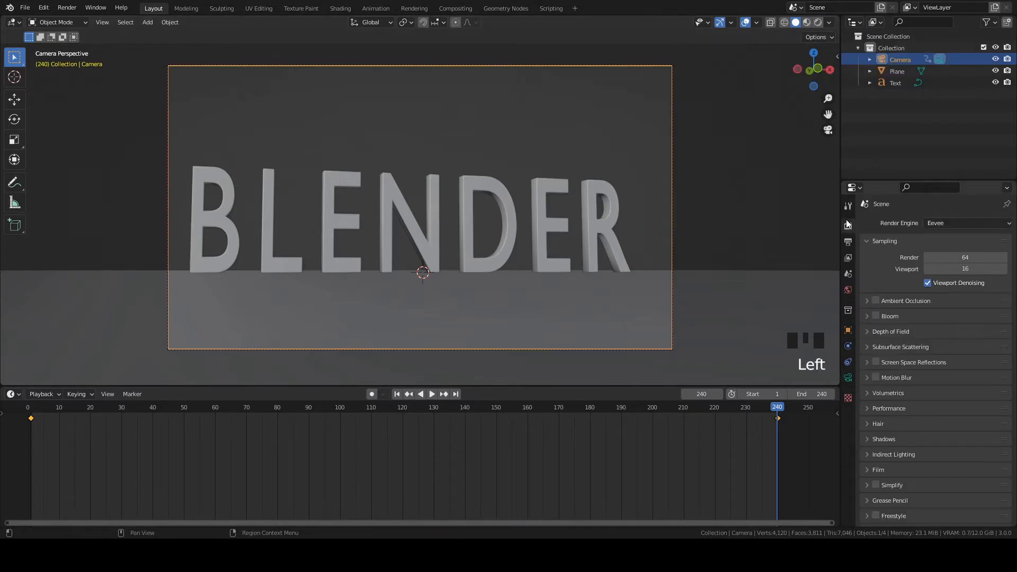
left_click(948, 222)
left_click(945, 259)
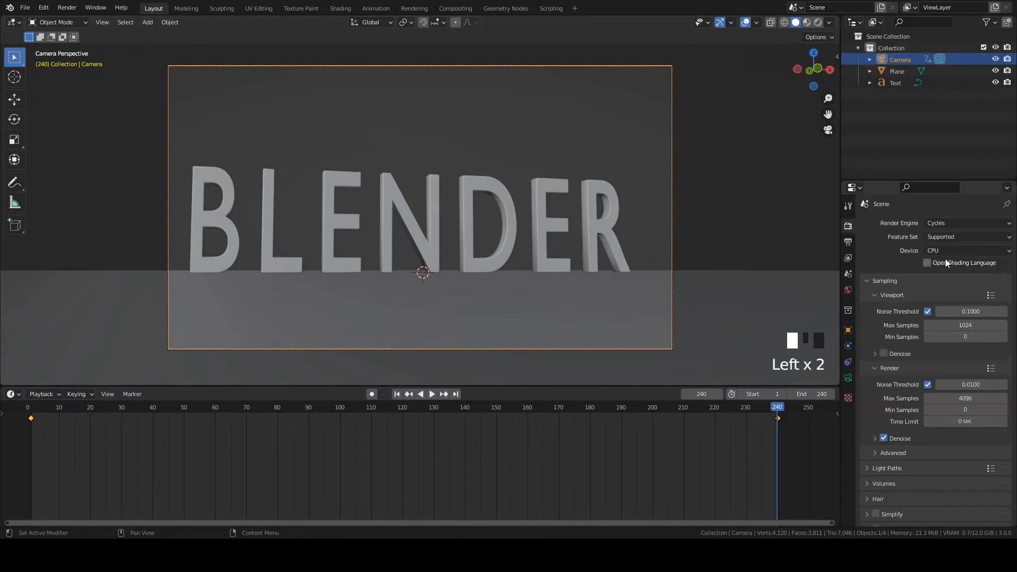
left_click(942, 251)
left_click(944, 276)
Set the maximum samples to 128 for both the viewport and the final render
left_click(961, 313)
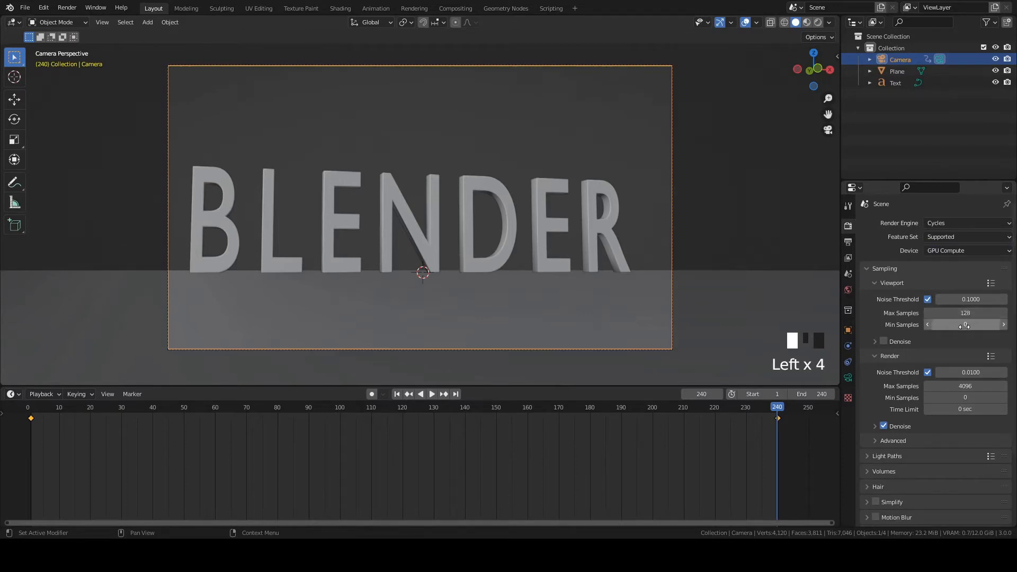
left_click(973, 382)
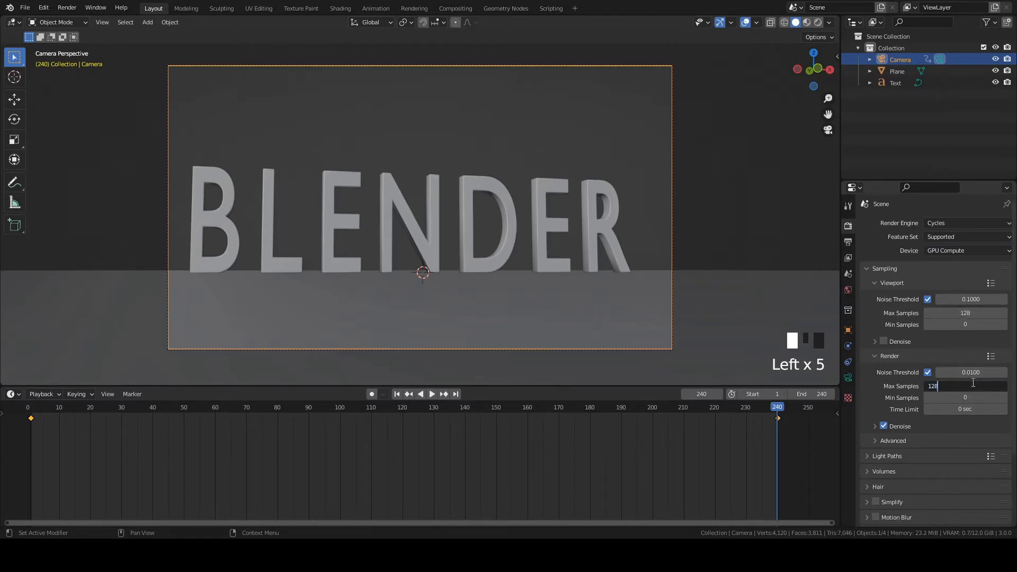
key("Return")
Set the world background color to black and show the viewport in rendered shading
left_click(849, 290)
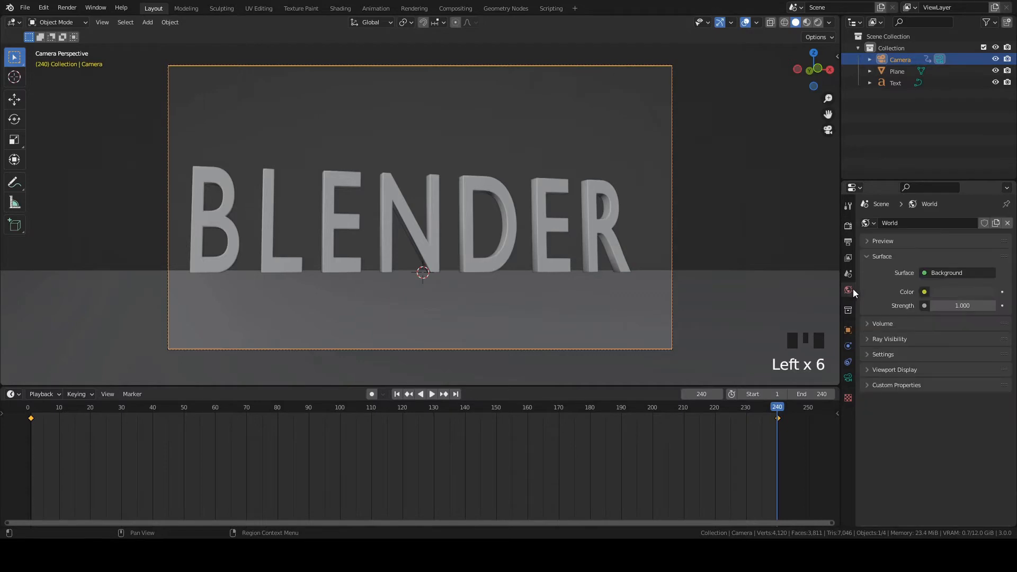
left_click(961, 293)
left_click_drag(986, 187, 986, 210)
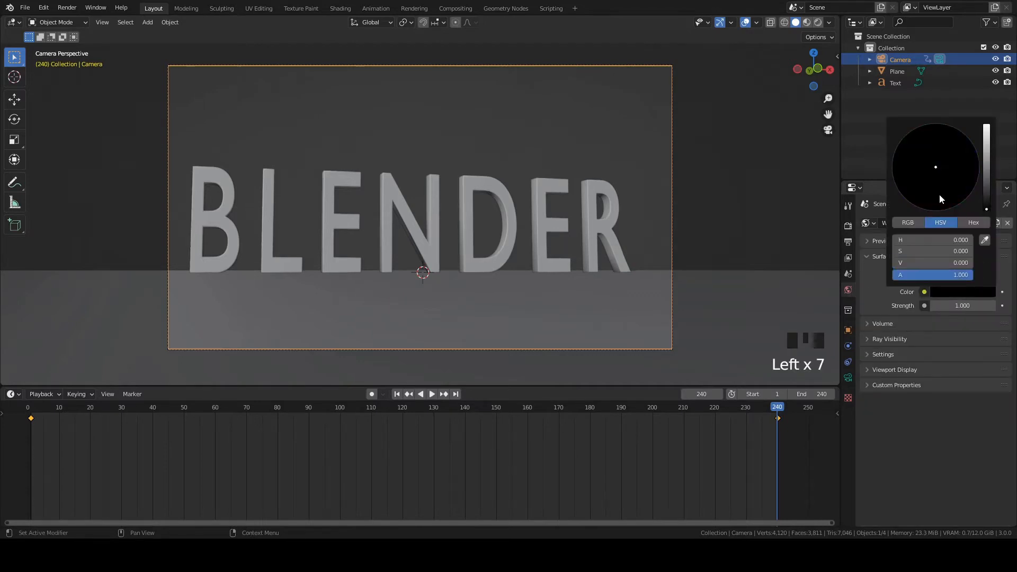
left_click(818, 22)
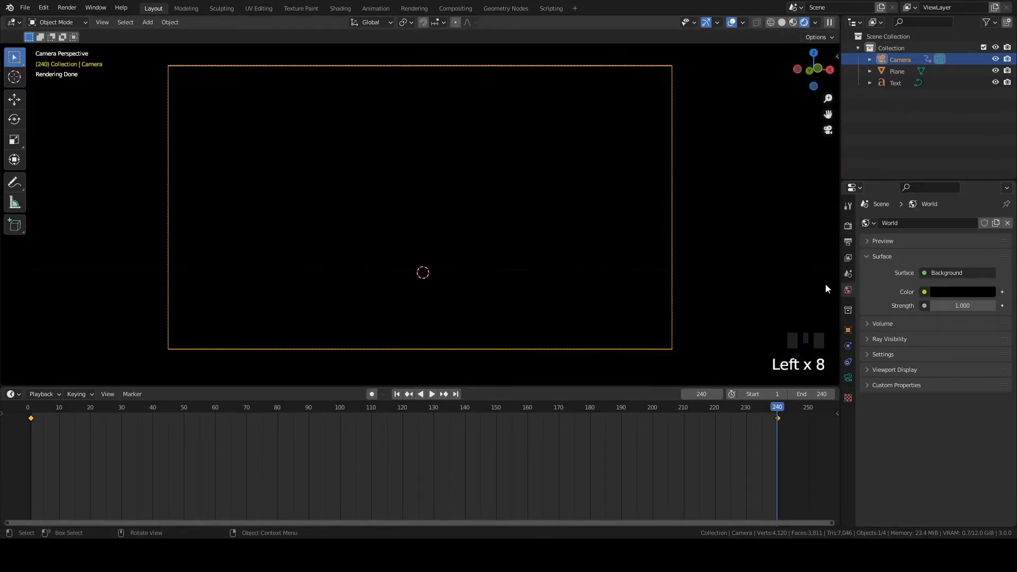
Assign a Sky Texture to the world background color and set its sun intensity to 0.05
left_click(922, 292)
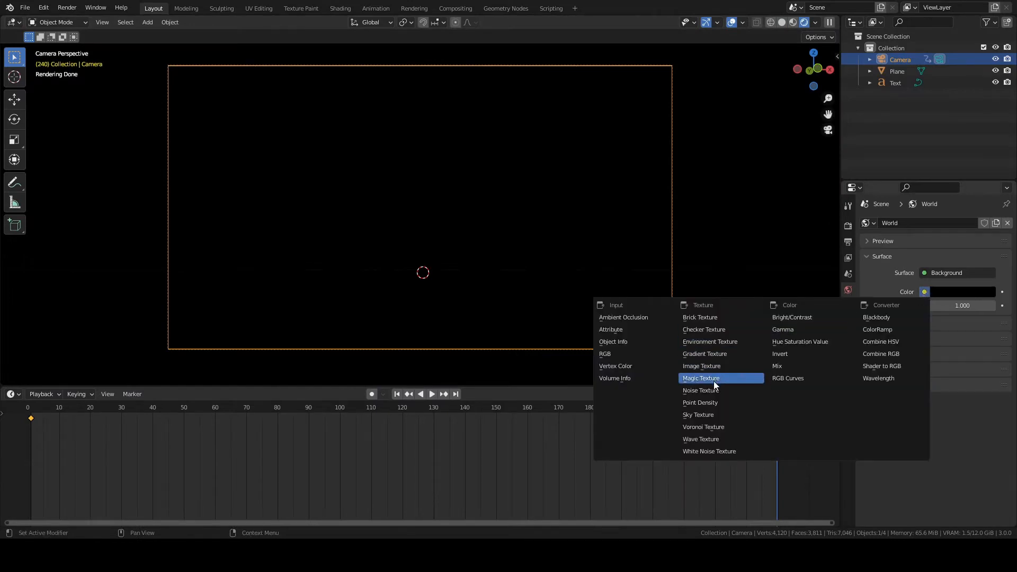
left_click(706, 415)
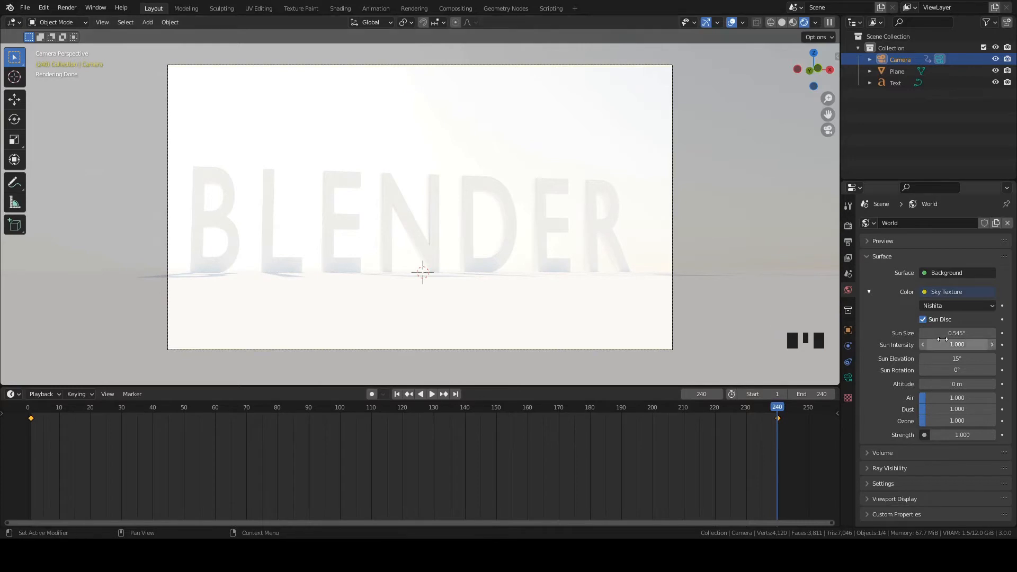
left_click(958, 345)
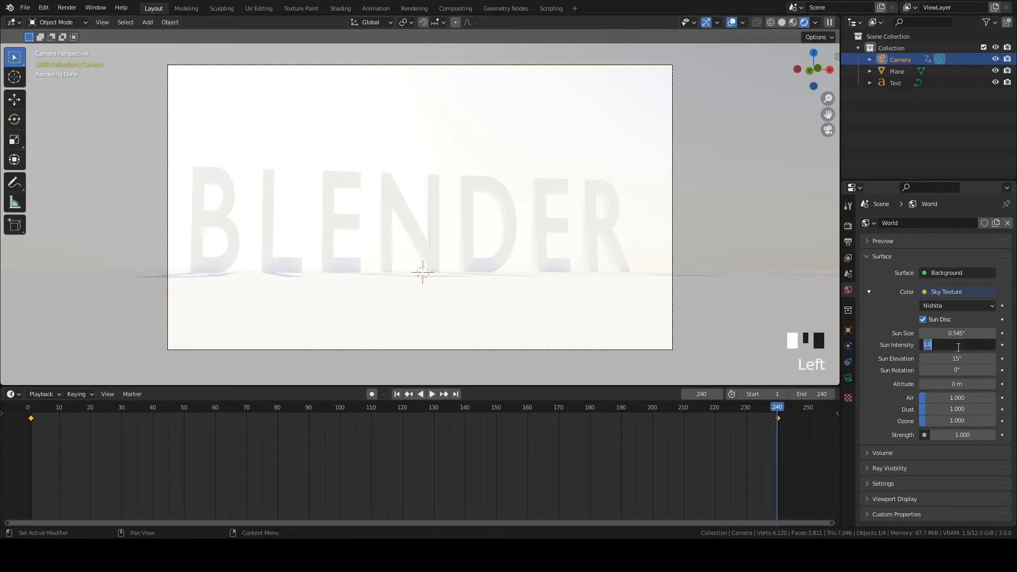
type("0.05")
key("Return")
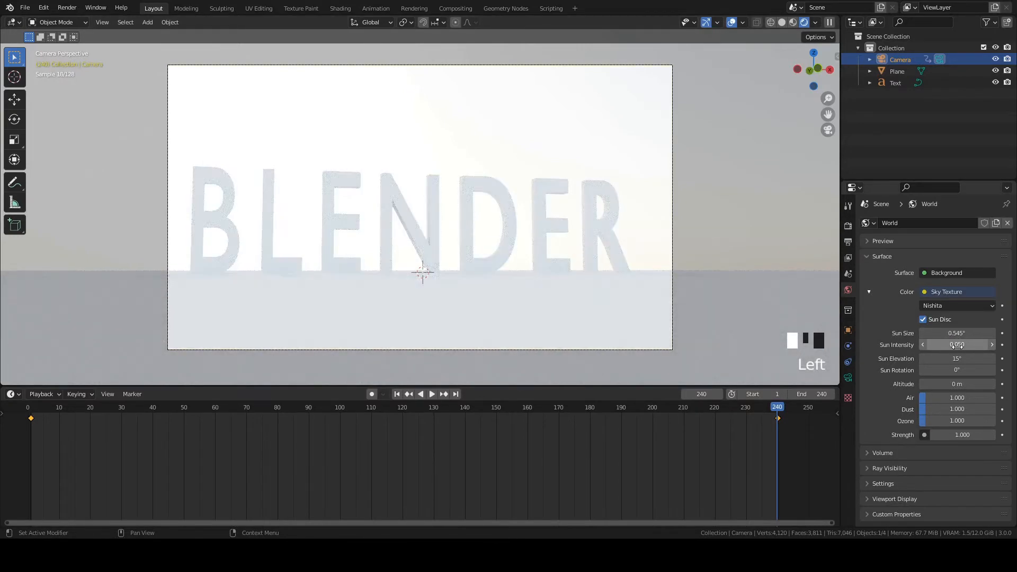
Set the sky's sun elevation to 17.6°, its dust to 0 and its air density to 0.02
left_click_drag(959, 360, 961, 360)
left_click_drag(965, 399, 923, 409)
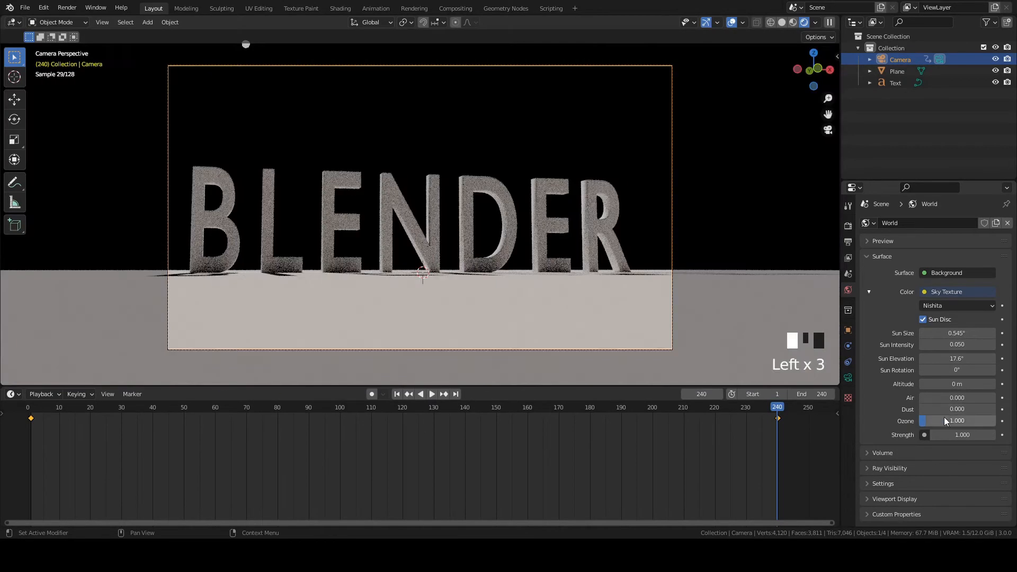
left_click(929, 399)
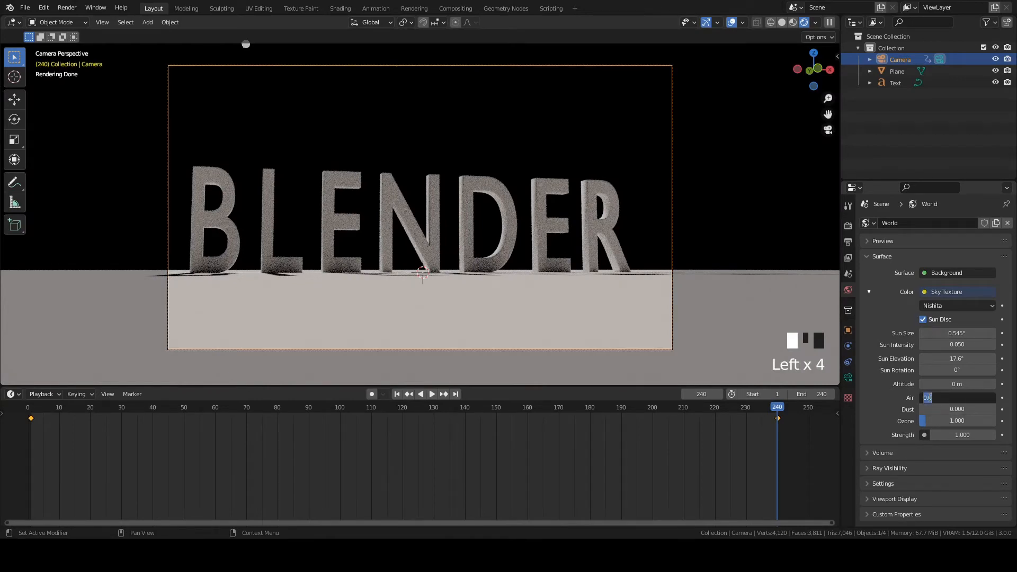
type("0.02")
key("Return")
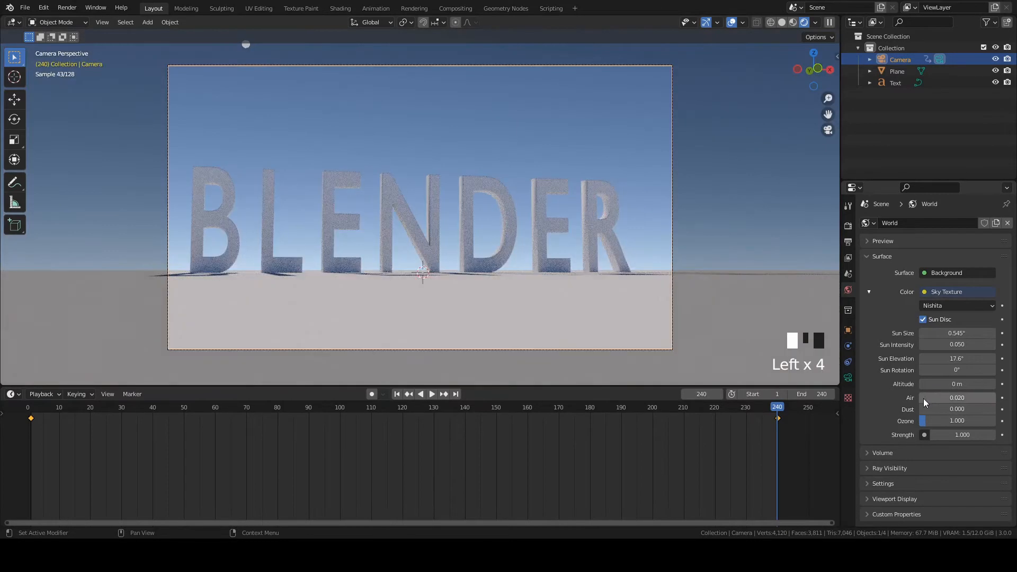
Set the sky's ozone to 1.5 and save the file, and set the sun elevation to 90° and sun rotation to -88.8°
left_click(932, 421)
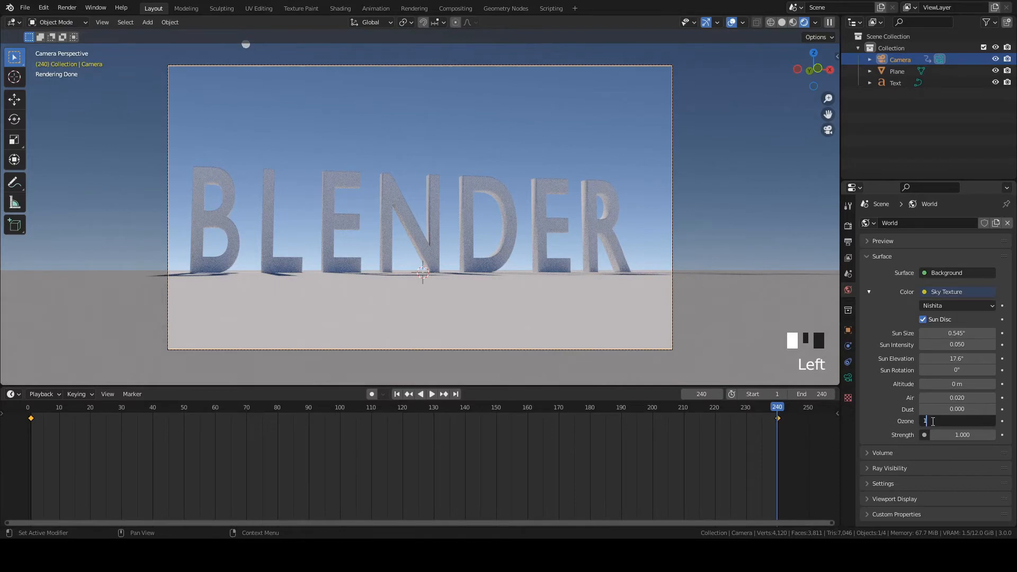
key("ctrl+s")
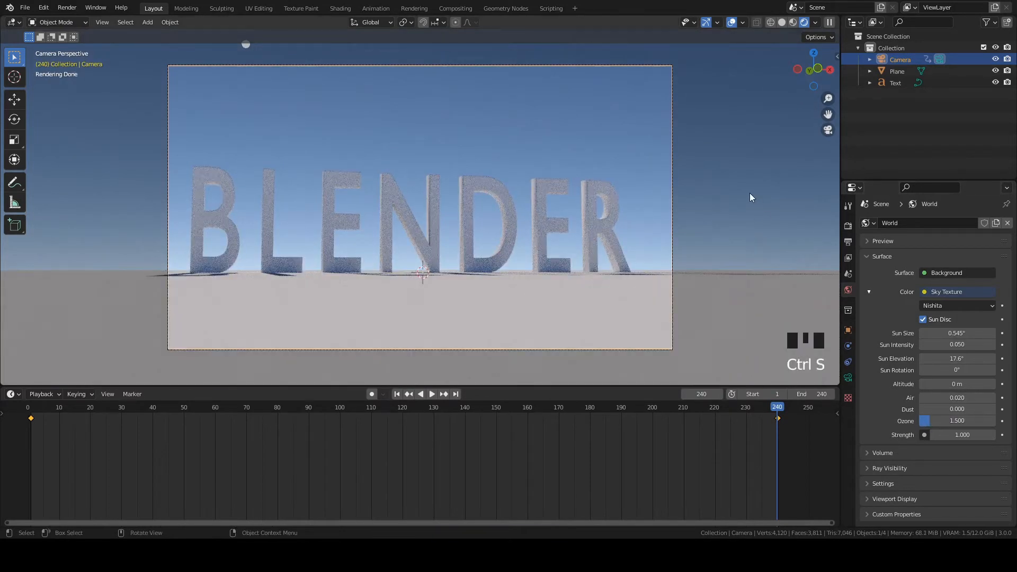
left_click(991, 358)
mouse_move(956, 359)
left_mouse_down()
mouse_move(1013, 359)
mouse_move(954, 358)
mouse_move(952, 370)
left_mouse_up()
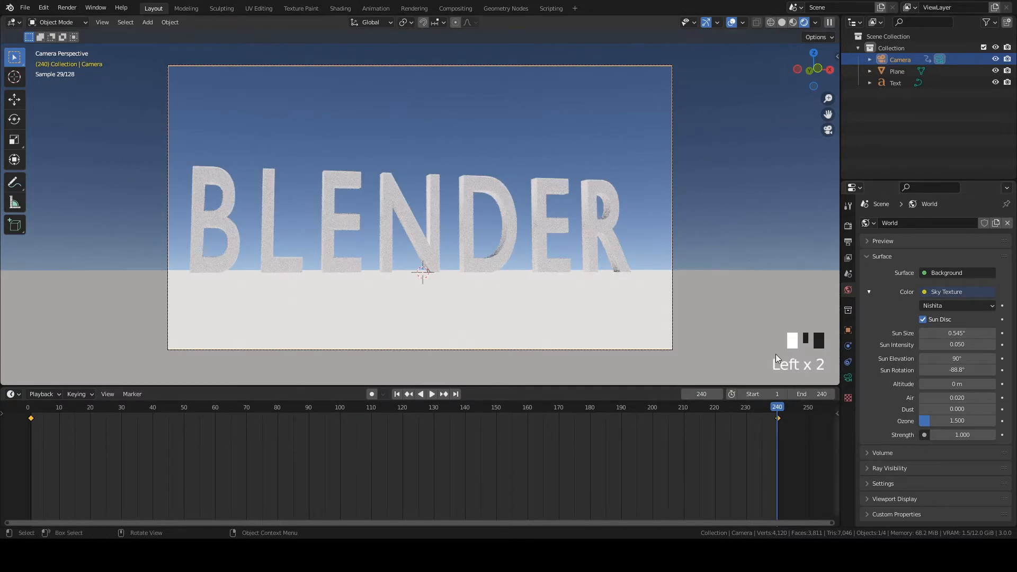
Split the 3D viewport vertically and switch the larger new area to the Shader Editor
left_click_drag(838, 22, 258, 24)
left_click(270, 22)
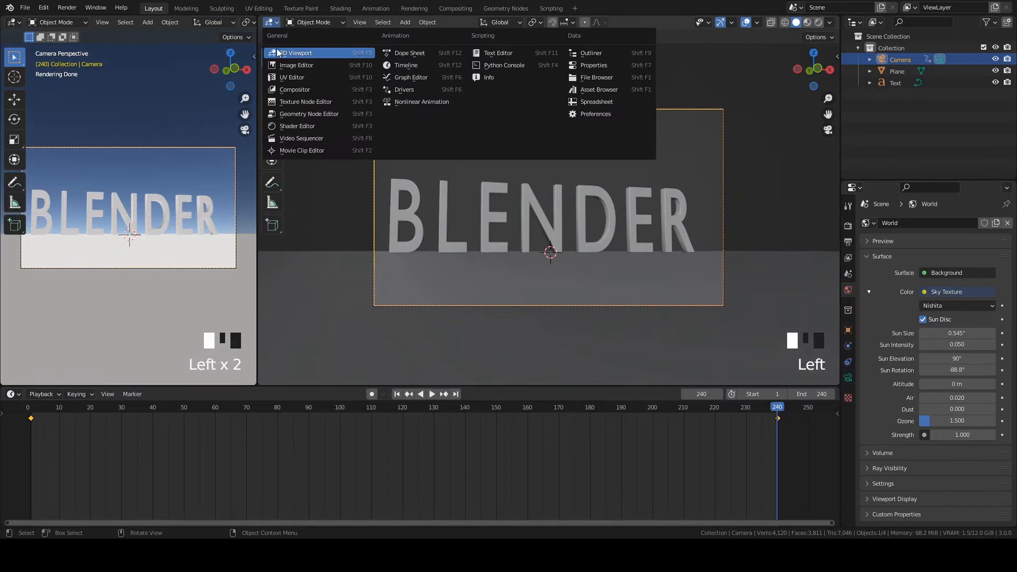
left_click(297, 126)
left_click_drag(726, 204, 816, 204)
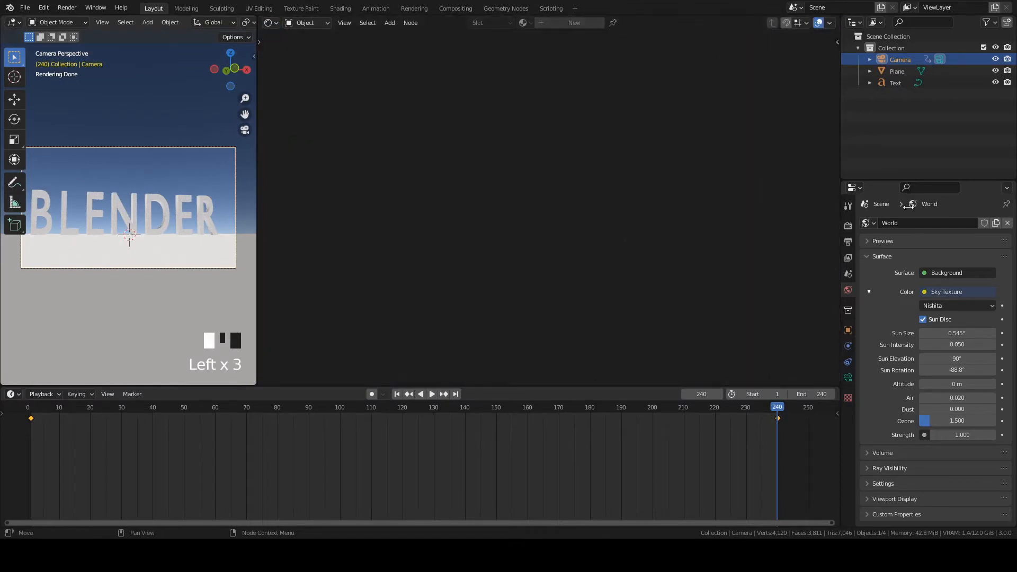
Create a new material for the BLENDER text object
left_click(155, 194)
left_click(572, 23)
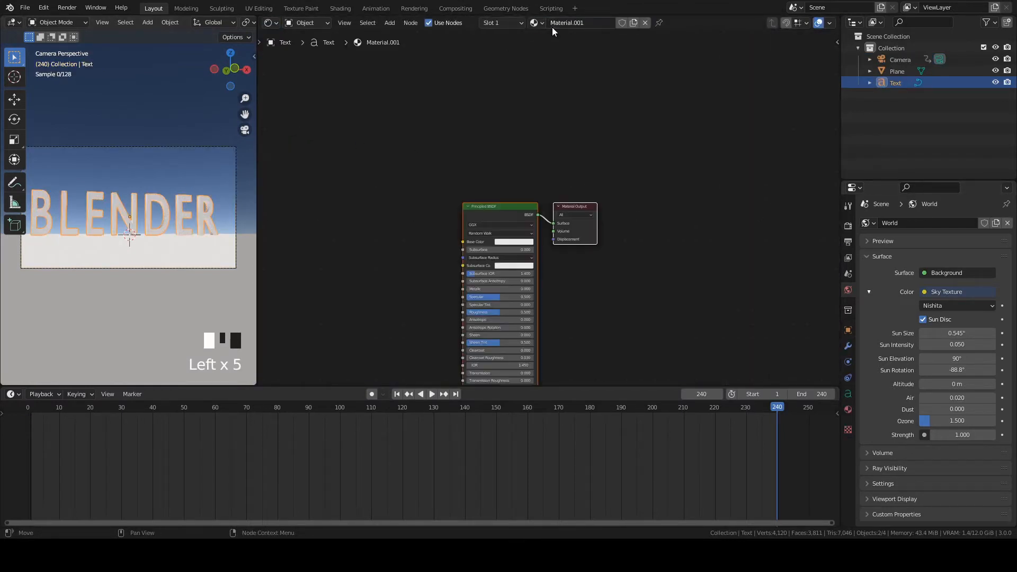
middle_click_drag(459, 190, 581, 154)
scroll(625, 134, "up", 5)
Replace the text material's Principled BSDF with a Glass BSDF connected to the material output's Surface
left_click(579, 158)
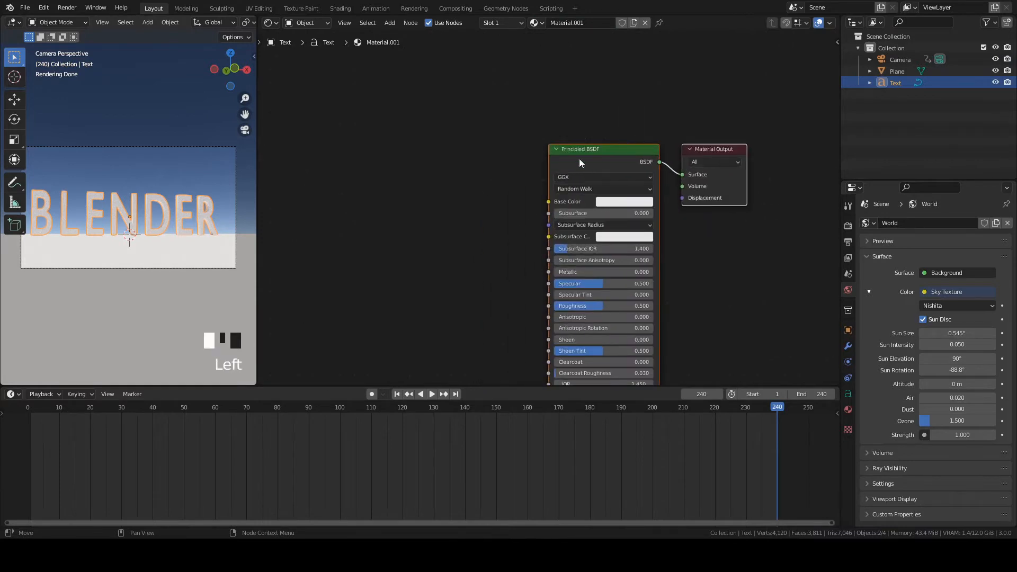
key("Delete")
key("shift+a")
left_click(524, 147)
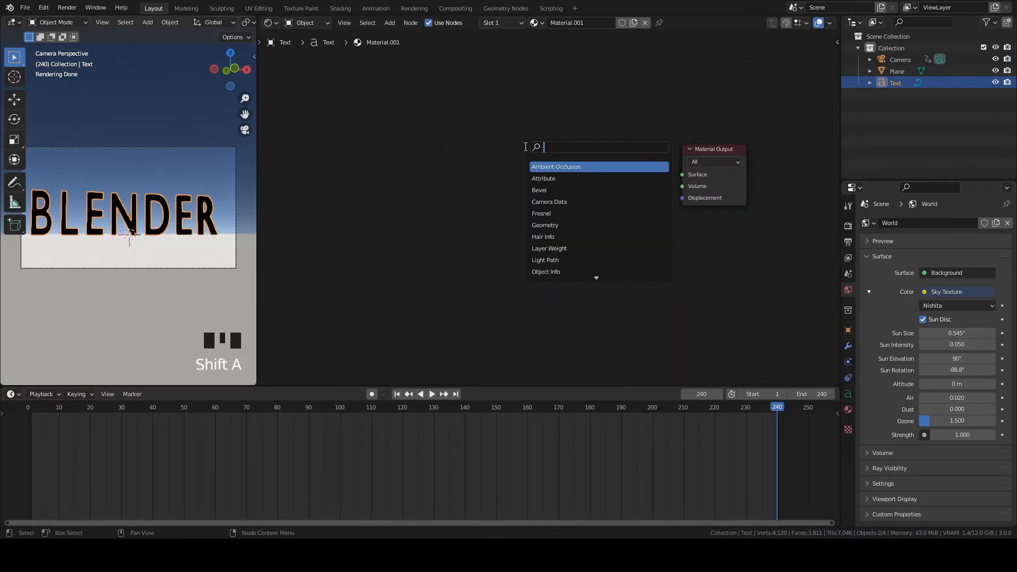
type("Glass")
key("Return")
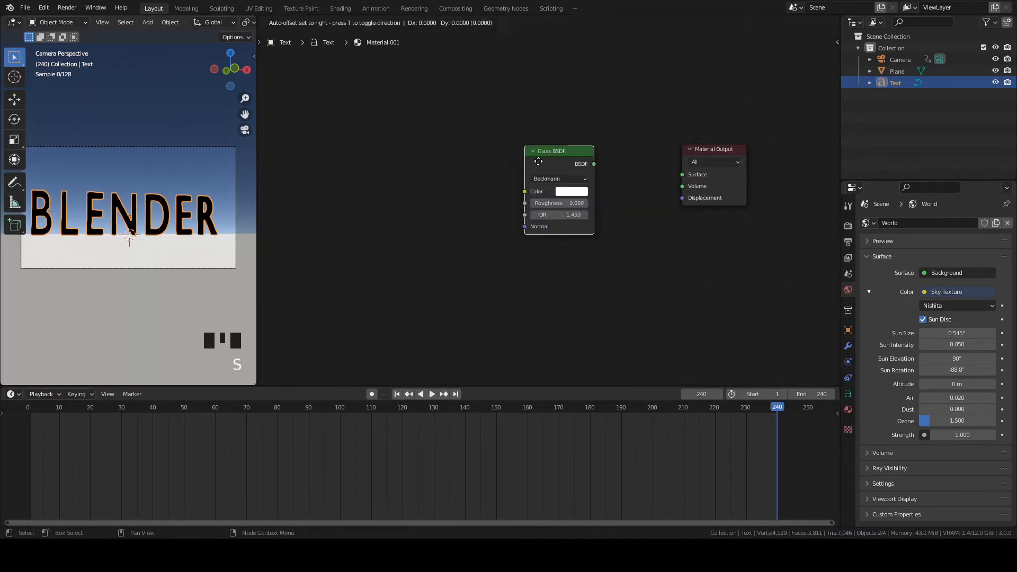
left_click_drag(585, 165, 682, 174)
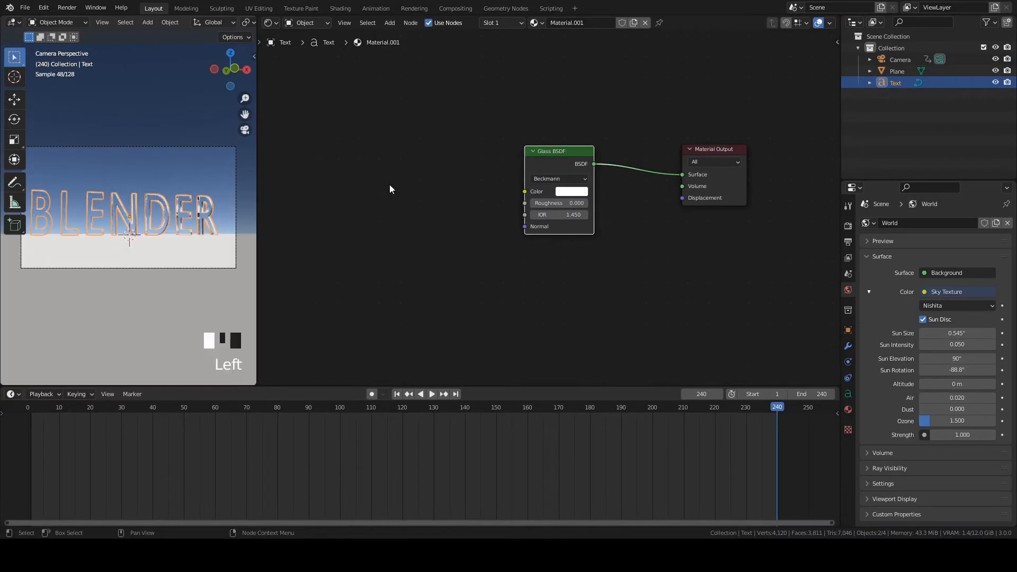
Add a ColorRamp node and connect its Color output to the Glass BSDF's Color input
middle_click_drag(392, 188, 542, 179)
scroll(530, 174, "up", 3)
key("shift+a")
left_click(493, 138)
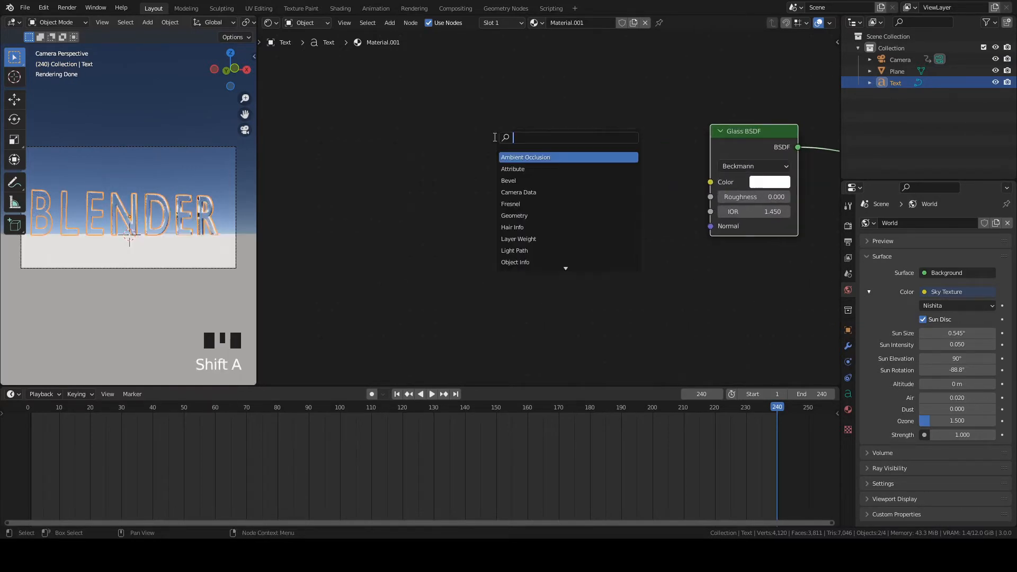
type("col")
left_click(513, 155)
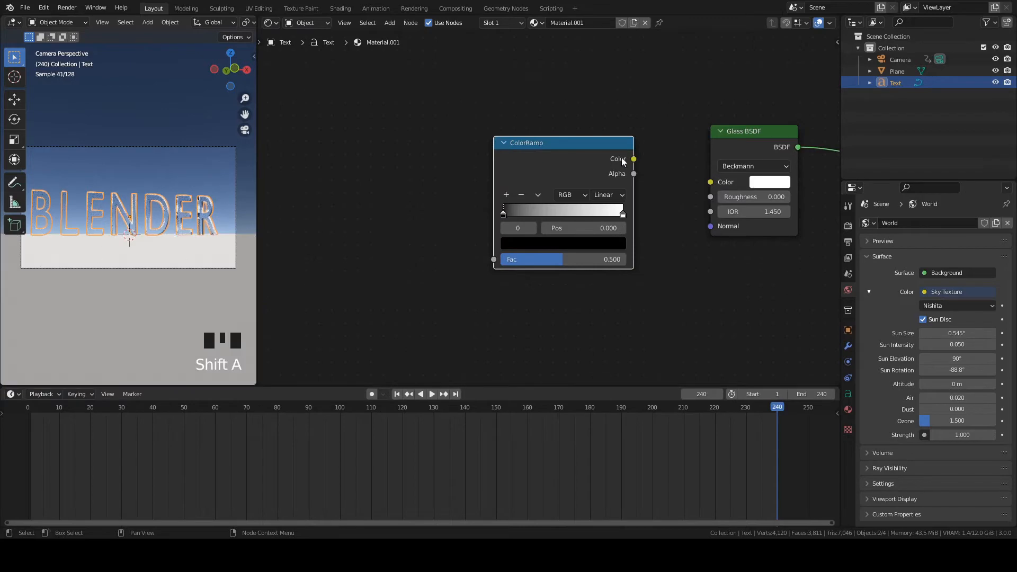
left_click_drag(634, 159, 660, 142)
left_click_drag(714, 181, 710, 181)
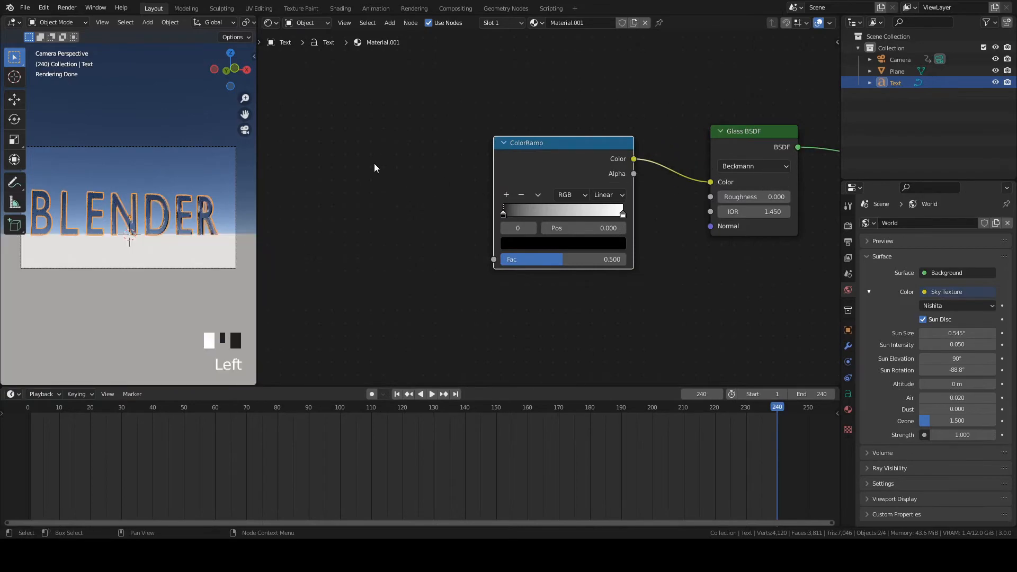
Add a Gradient Texture node and connect its Color output to the ColorRamp's Fac input
key("shift+a")
type("gr")
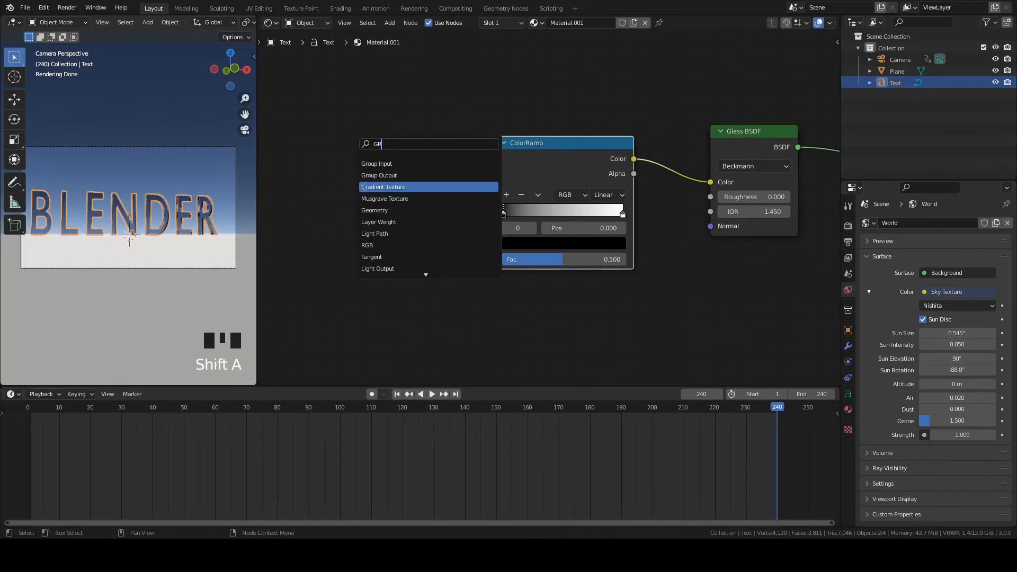
left_click(357, 185)
left_click(357, 184)
left_click_drag(429, 163, 493, 259)
Reselect the text object and set its ColorRamp interpolation to Ease
scroll(180, 158, "up", 5)
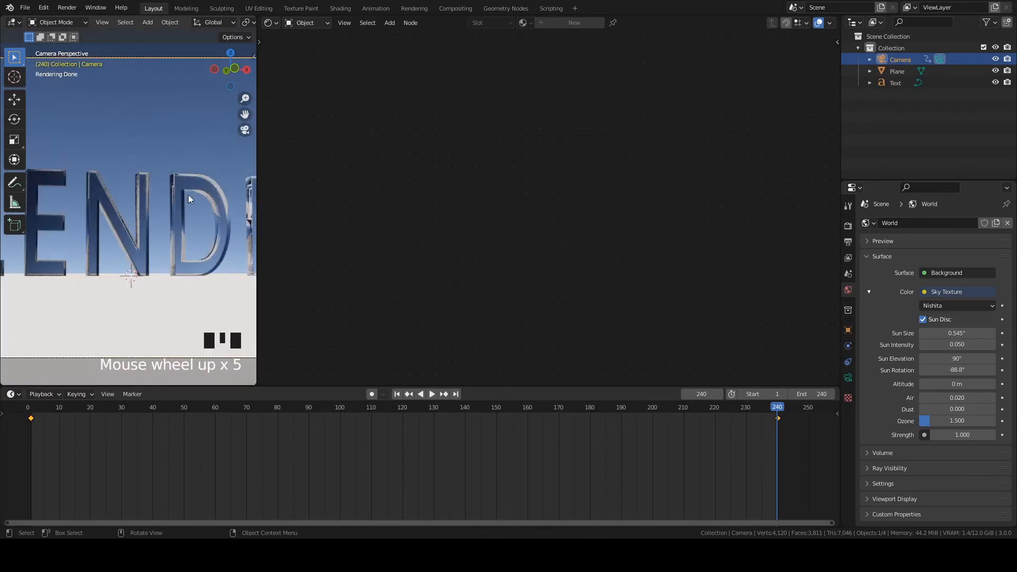
left_click(177, 190)
scroll(516, 164, "up", 3)
scroll(550, 196, "up", 2)
left_click(649, 191)
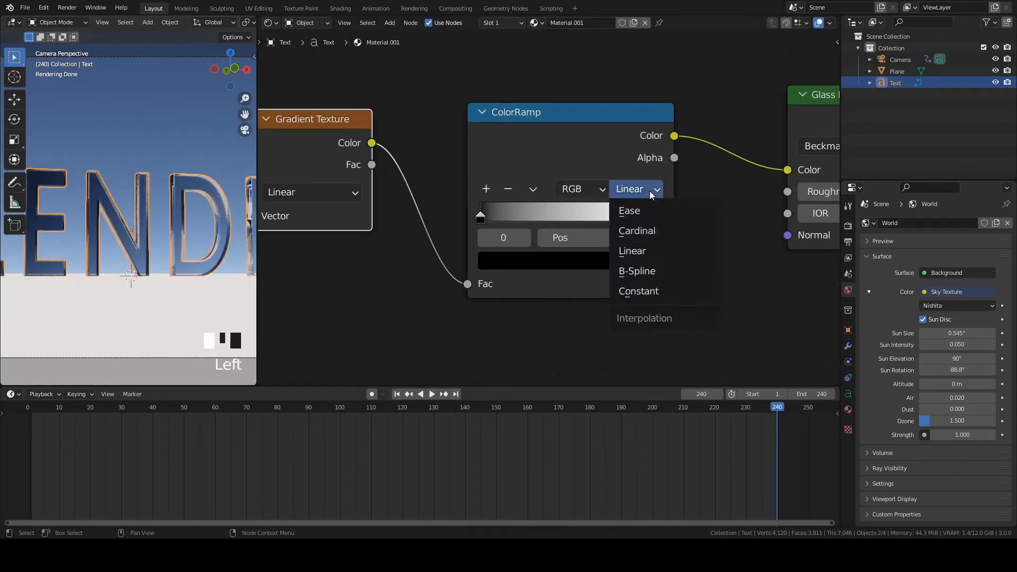
left_click(629, 209)
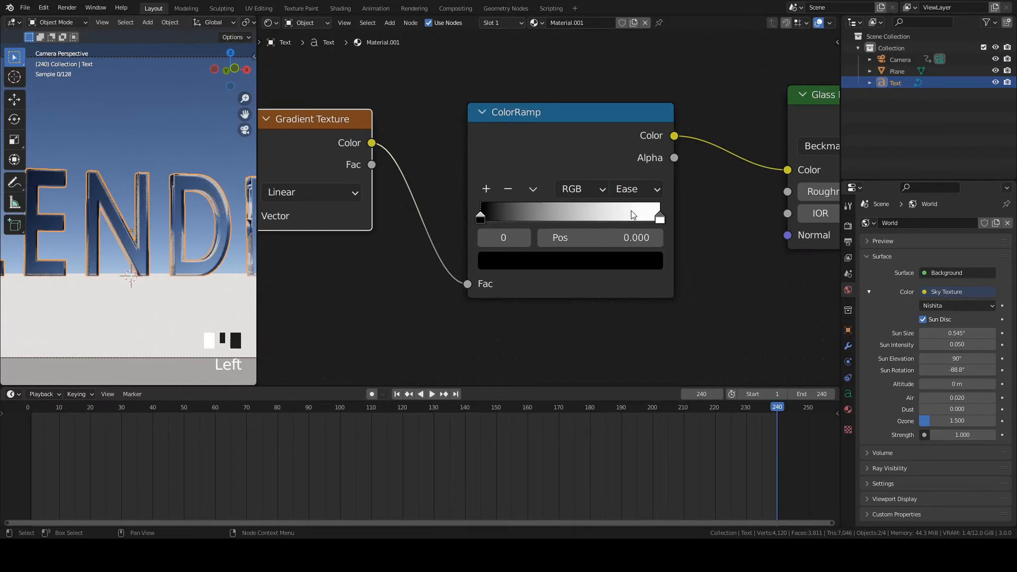
Set the ColorRamp's first stop to light blue with hue 0.542, saturation 0.554 and value 1
left_click(550, 268)
left_click(642, 257)
left_click(644, 283)
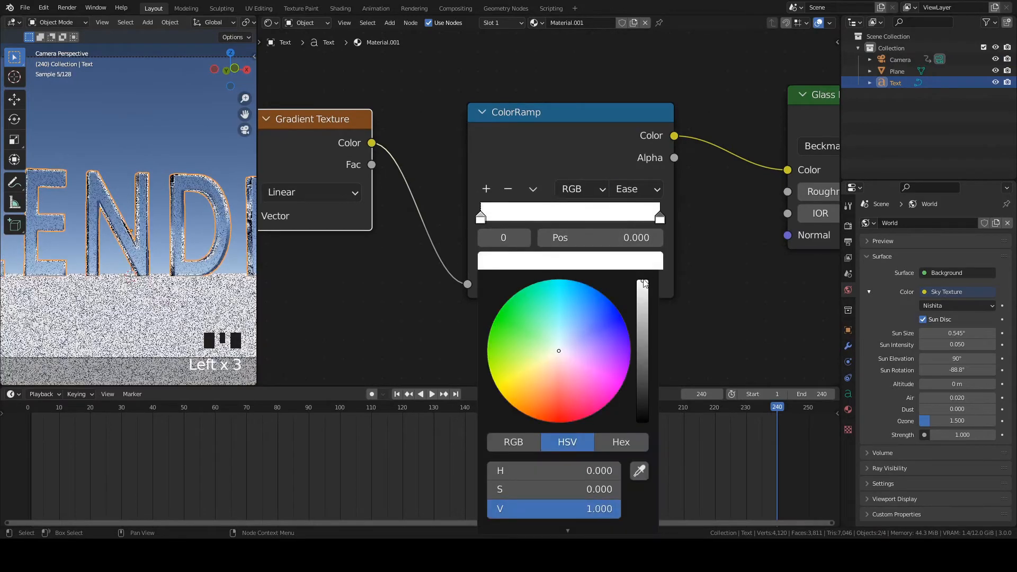
left_click(565, 329)
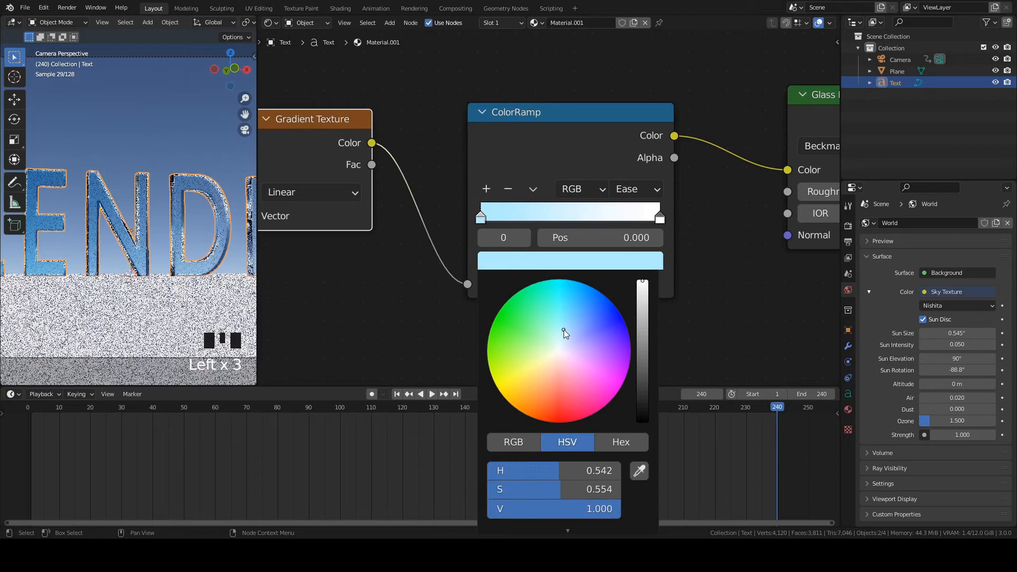
Set the ColorRamp's second stop to a very pale green with hue 0.281 and value 1
left_click(660, 219)
left_click(599, 269)
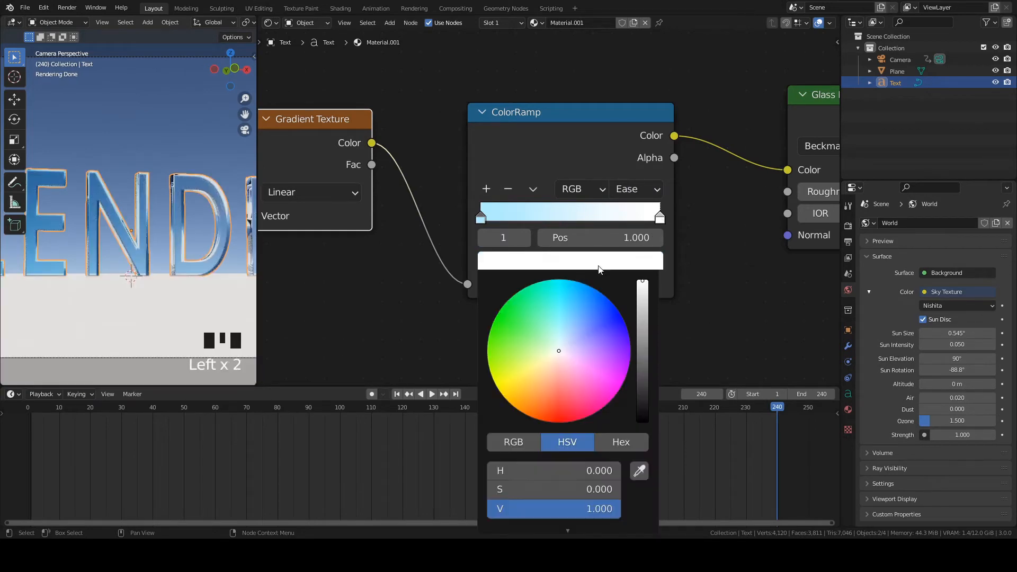
left_click(536, 347)
left_click(548, 265)
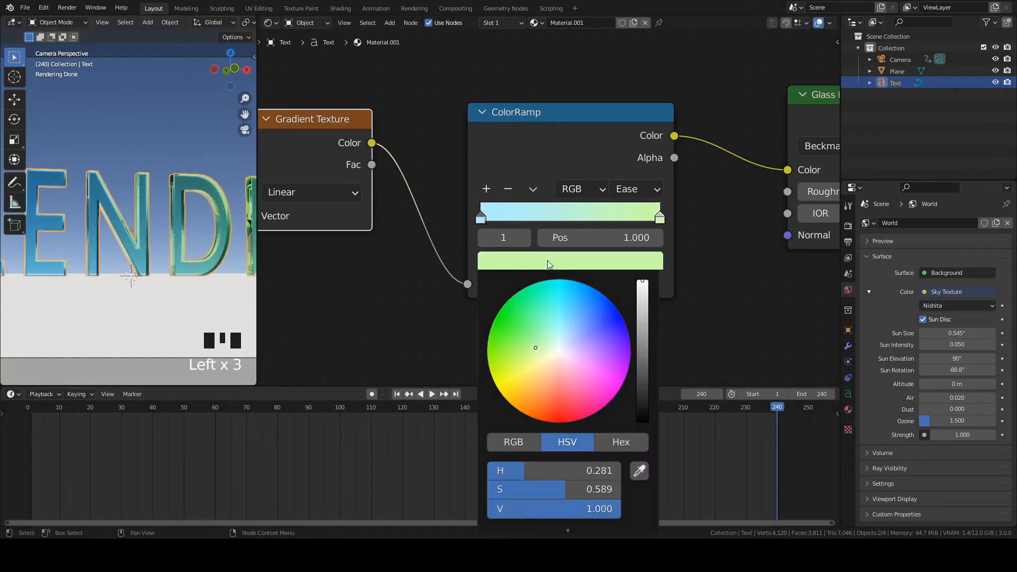
left_click_drag(572, 489, 540, 489)
Save the file and widen the 3D viewport so the whole BLENDER title fits beside the Shader Editor
scroll(154, 141, "down", 1)
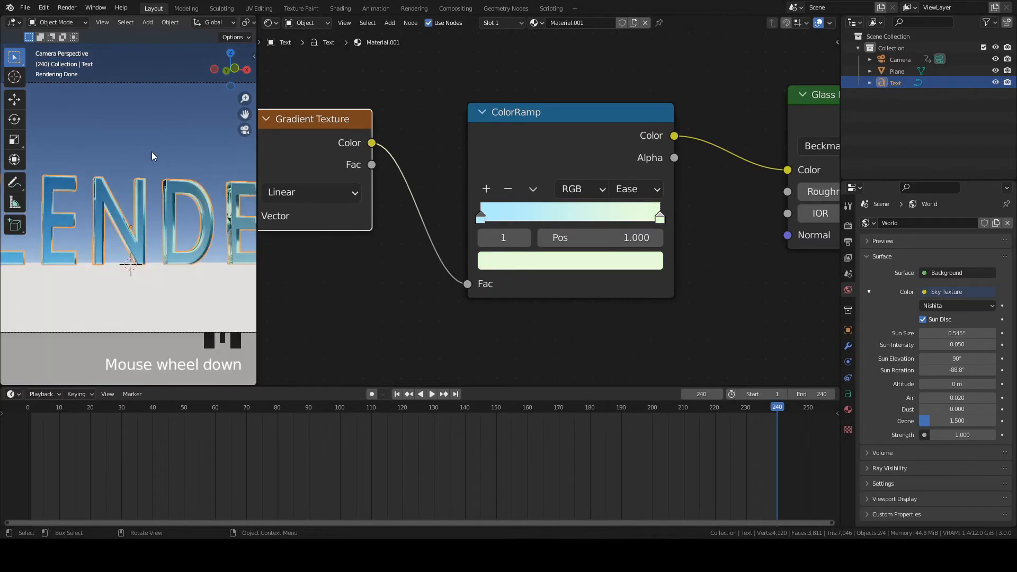
scroll(151, 154, "down", 3)
left_click(150, 169)
scroll(151, 168, "down", 2)
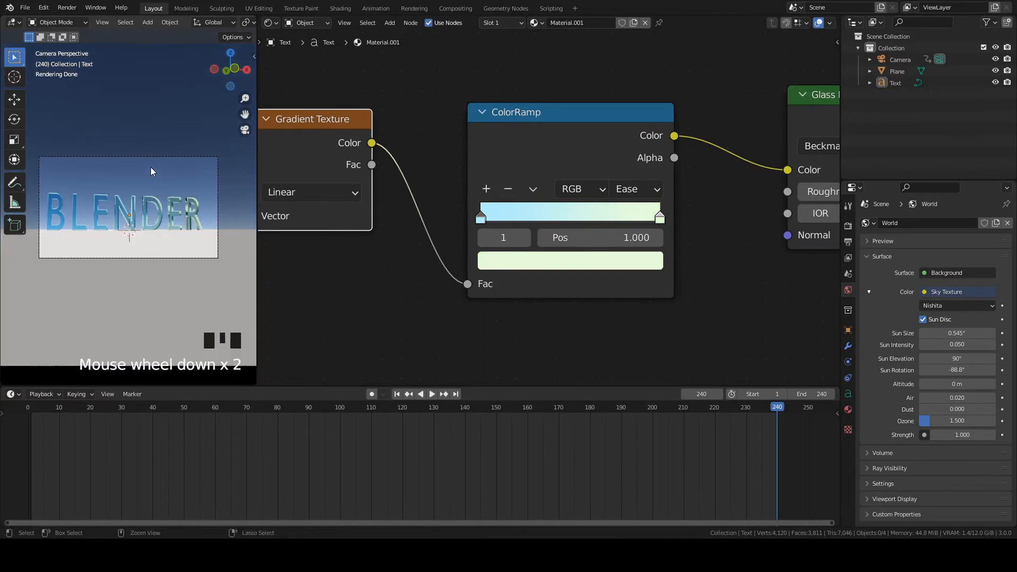
key("ctrl+s")
scroll(151, 168, "up", 5)
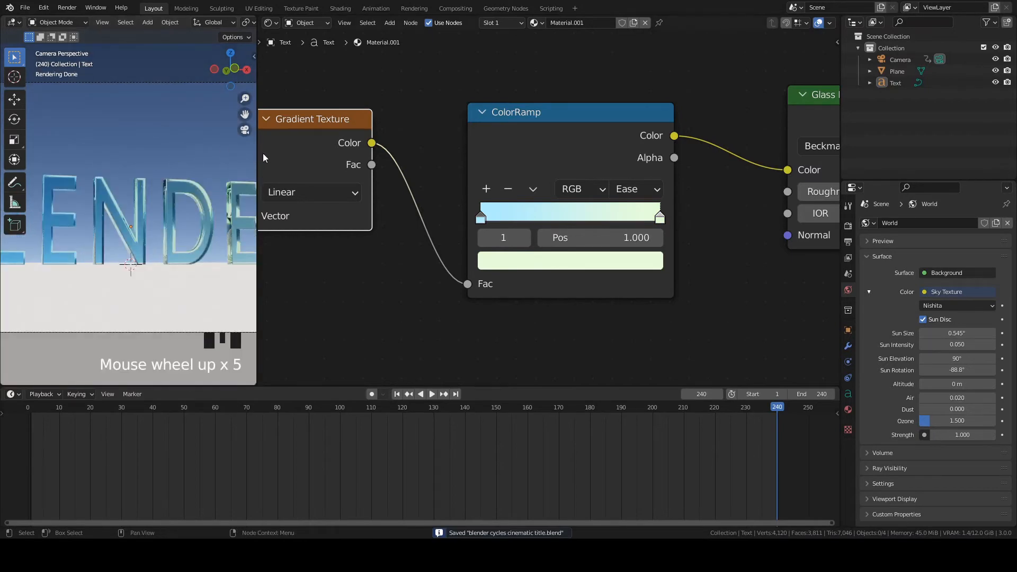
left_click_drag(256, 152, 485, 152)
scroll(305, 204, "down", 2)
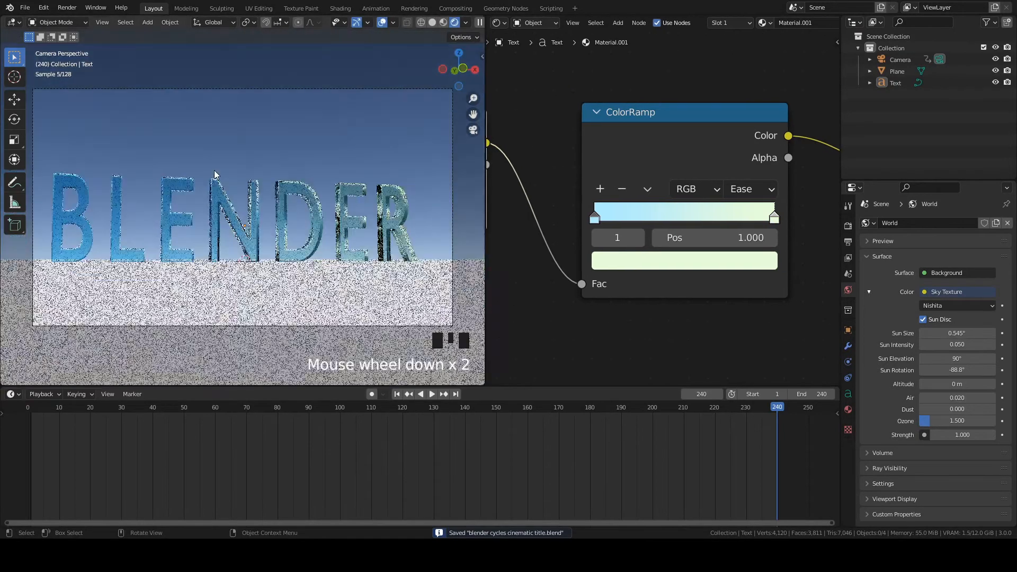
Set the sky texture's sun size to 12.5° and select the floor plane
left_click(305, 205)
middle_click_drag(814, 191, 715, 134)
scroll(585, 228, "down", 2)
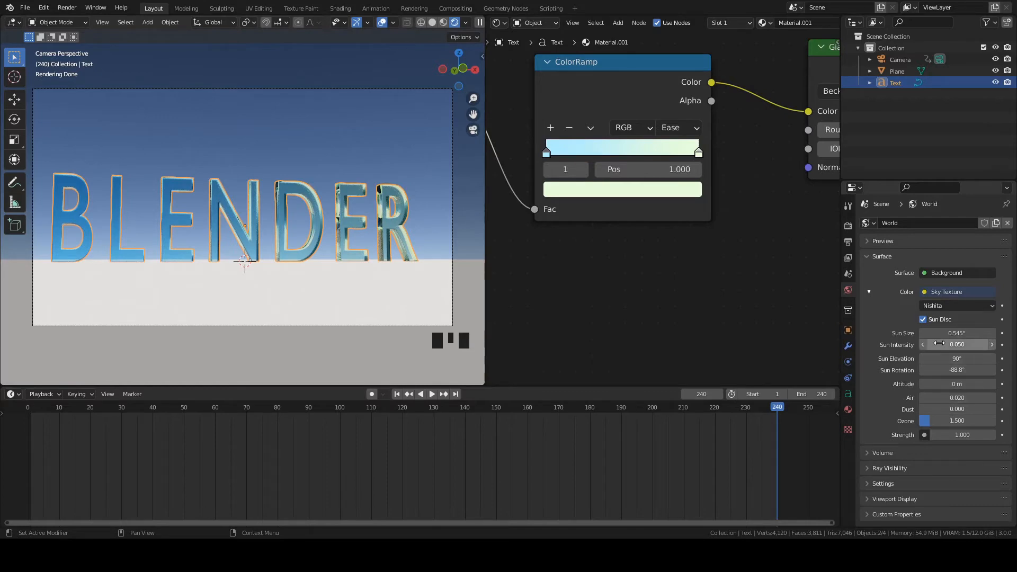
mouse_move(938, 332)
left_mouse_down()
mouse_move(900, 333)
mouse_move(942, 333)
left_mouse_up()
left_click(316, 289)
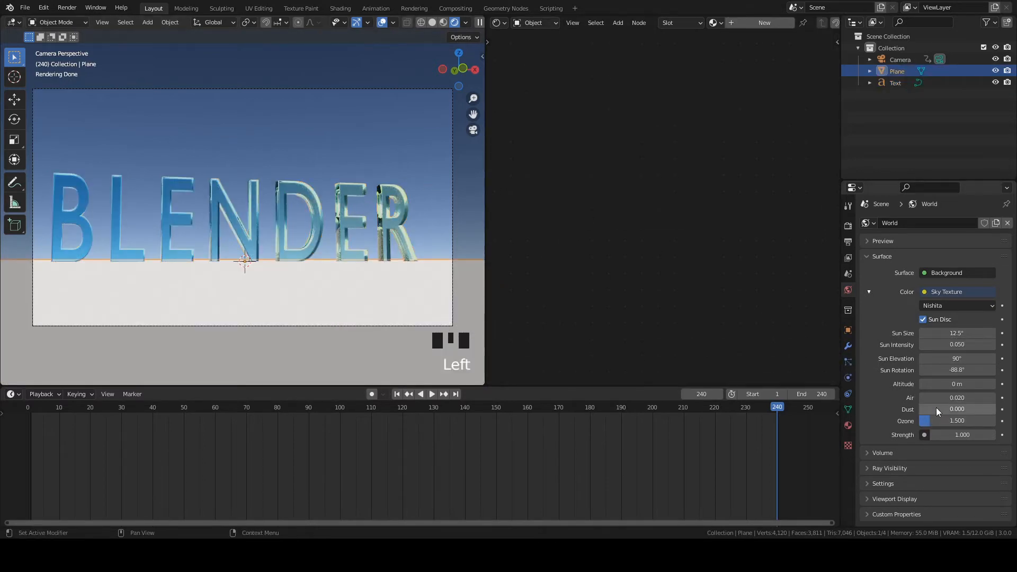
Try a different air density for the sky and restore it to 0.02
double_click(948, 397)
left_click_drag(942, 397, 933, 398)
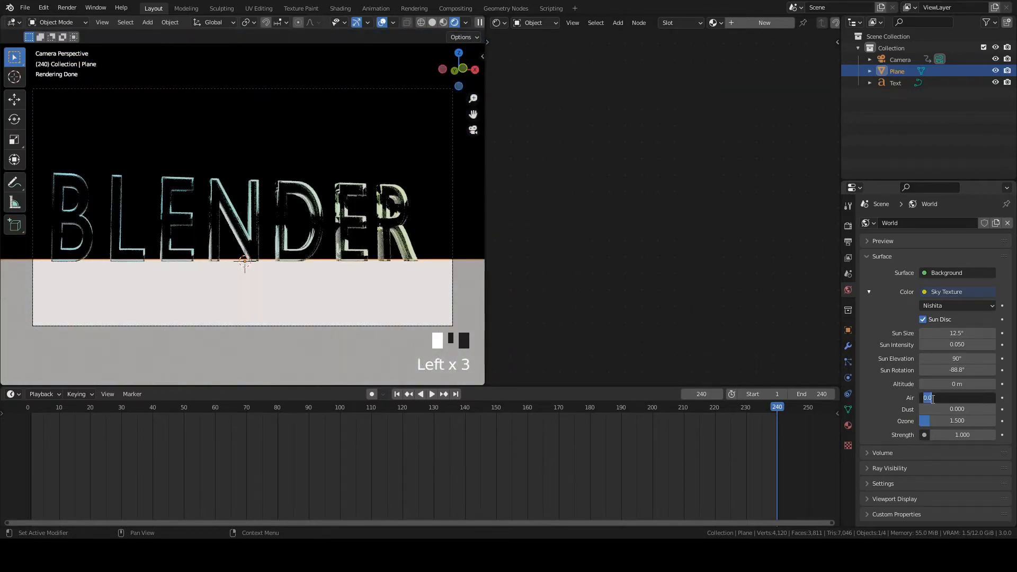
type("0.02")
key("Return")
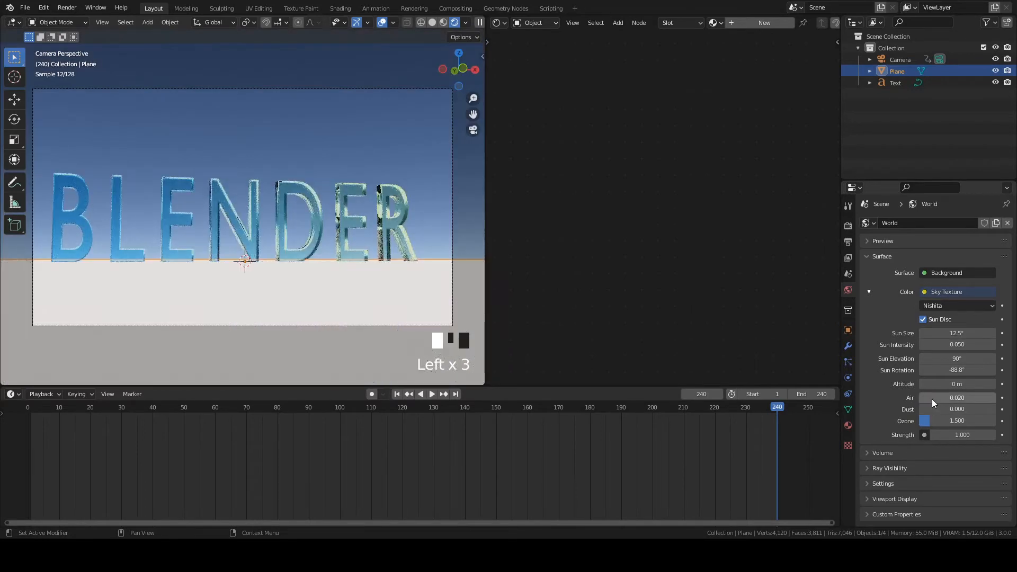
Save the file, lower the sky's sun elevation to 2° and save again
key("ctrl+s")
left_click(359, 277)
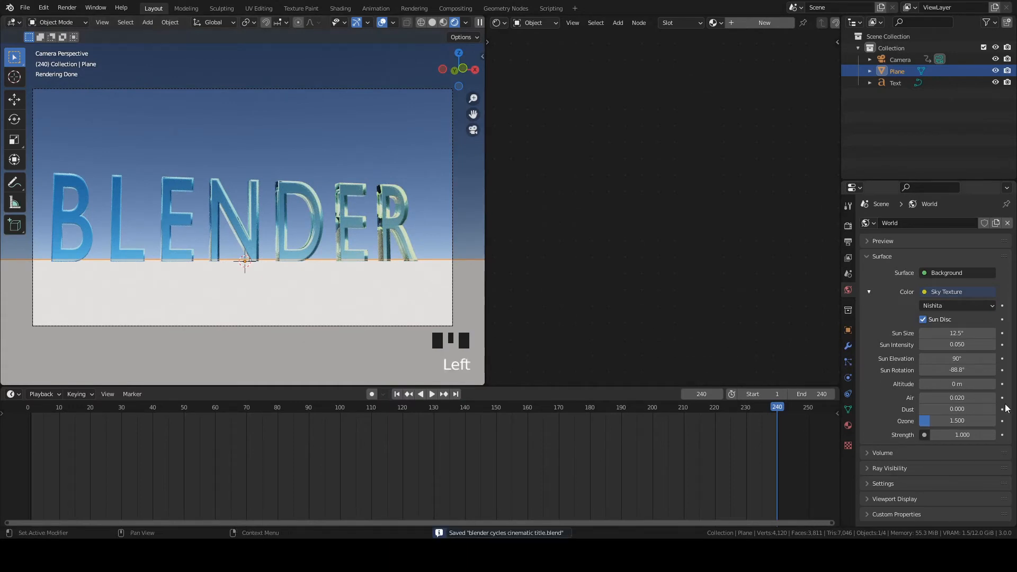
left_click_drag(951, 360, 900, 360)
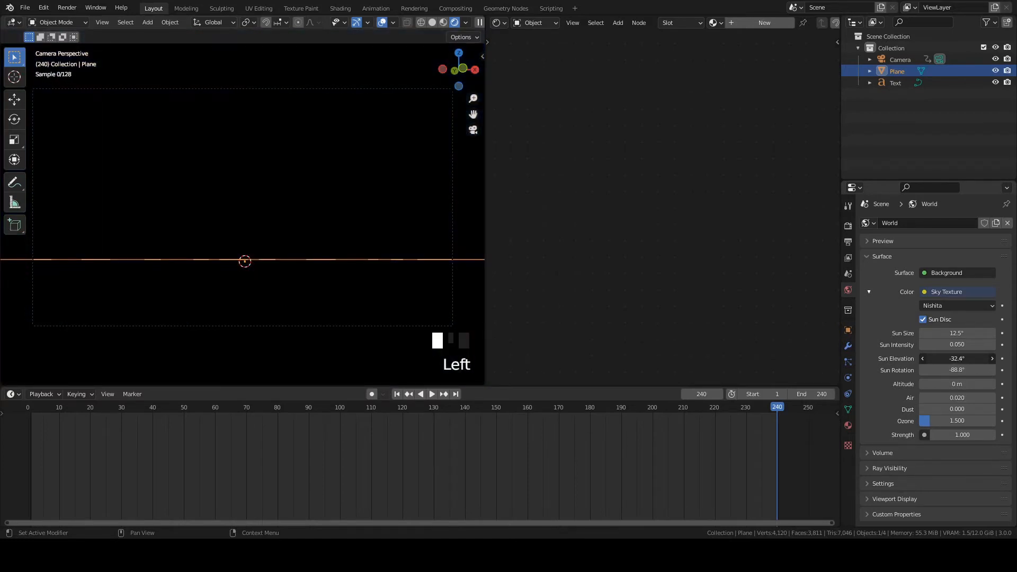
left_click_drag(944, 359, 956, 359)
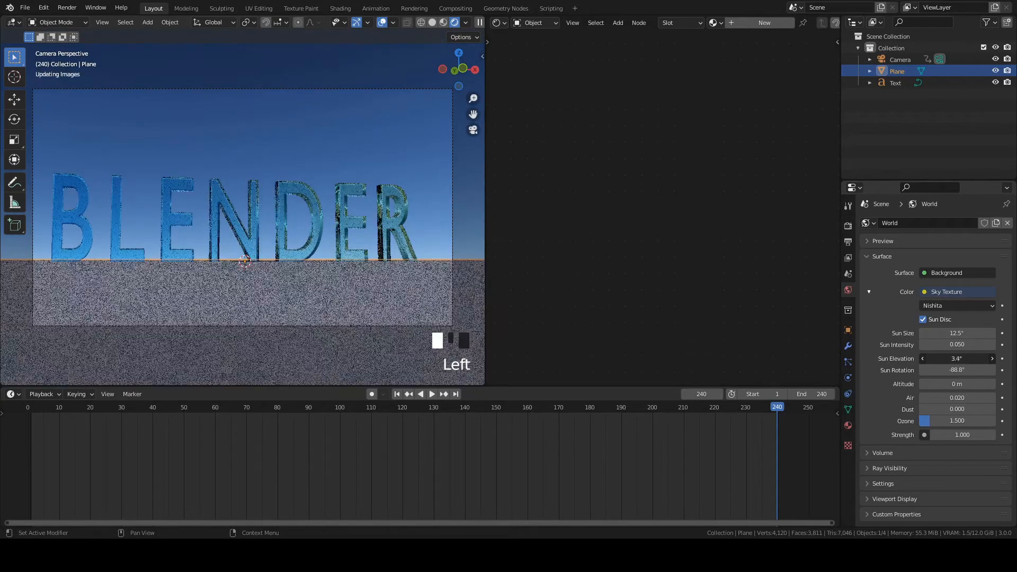
left_click(956, 359)
type("2")
key("Return")
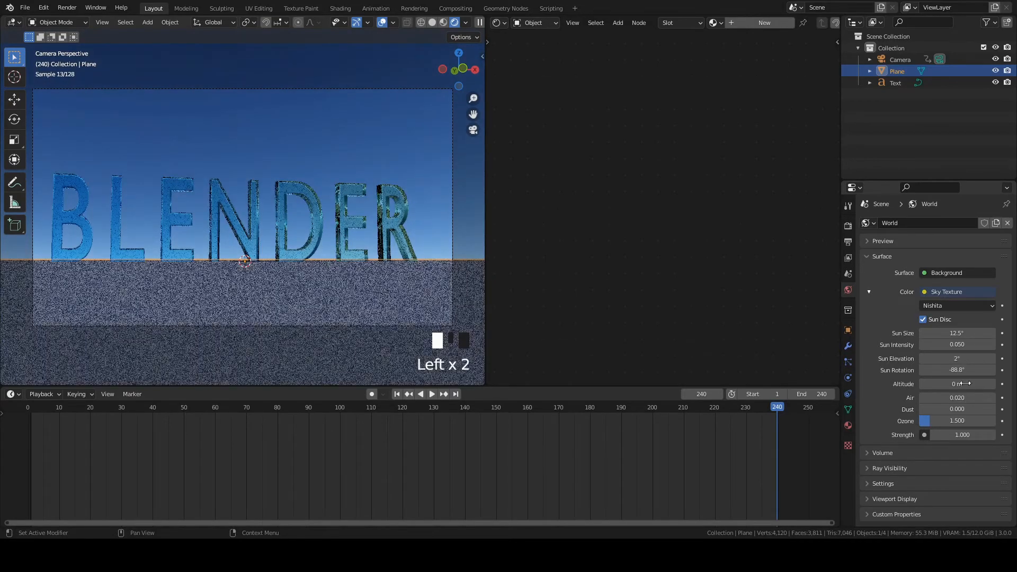
key("ctrl+s")
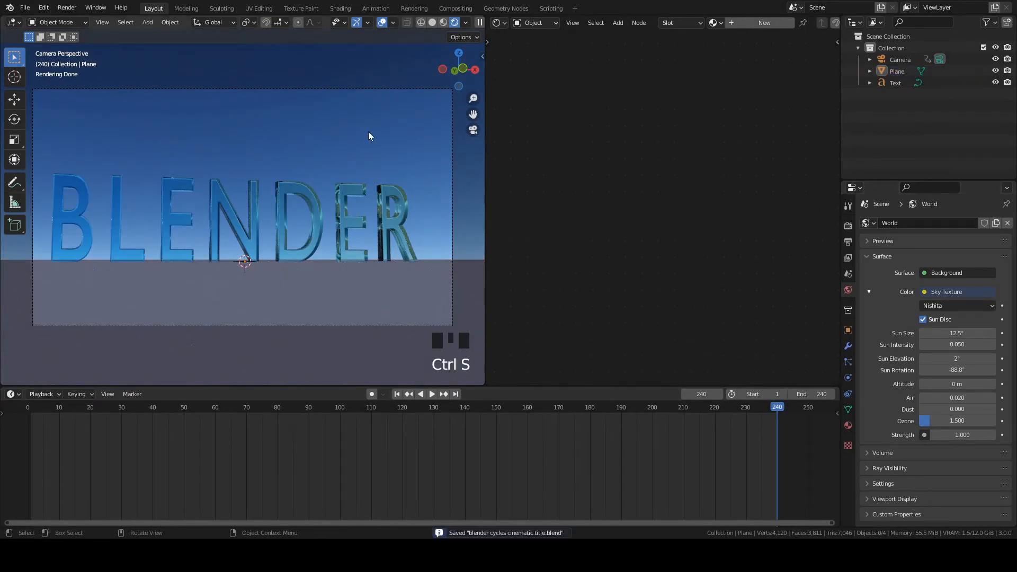
Create a new material on the floor plane with metallic 1 and roughness 0
scroll(368, 135, "up", 1)
left_click(340, 306)
scroll(607, 129, "down", 3)
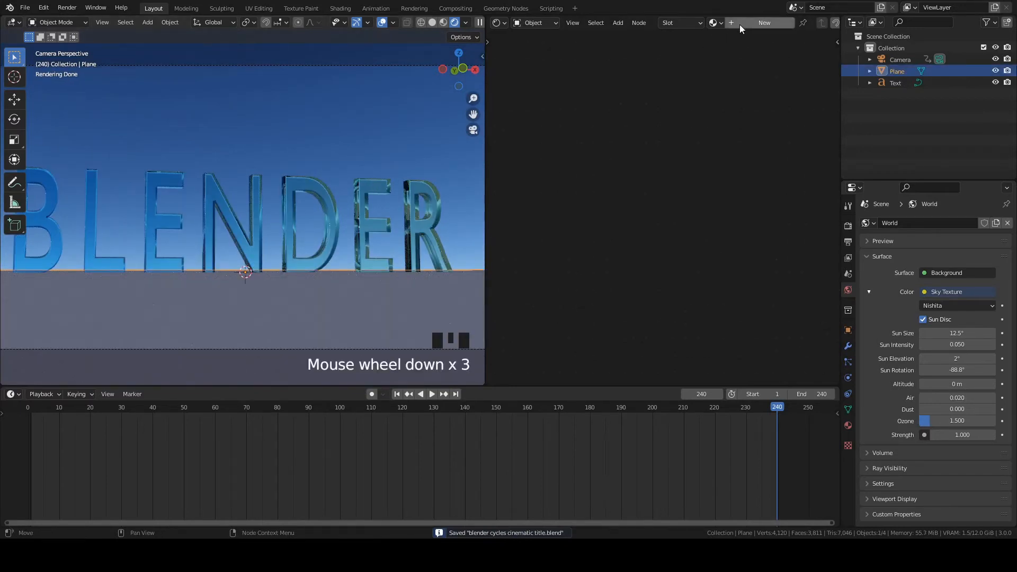
left_click(740, 24)
scroll(755, 170, "down", 2)
middle_click_drag(755, 170, 648, 152)
left_click(688, 169)
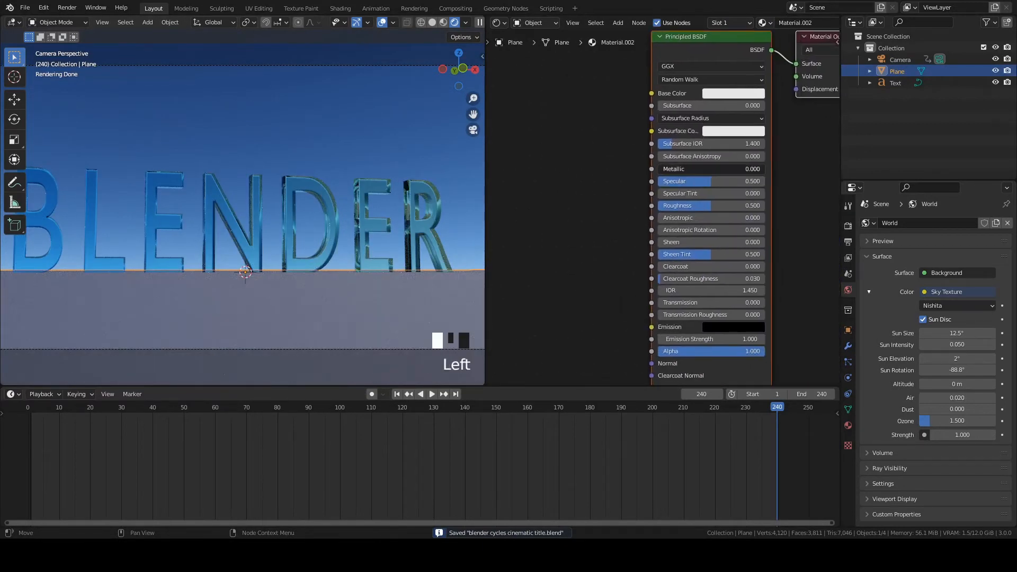
type("1")
left_click(730, 205)
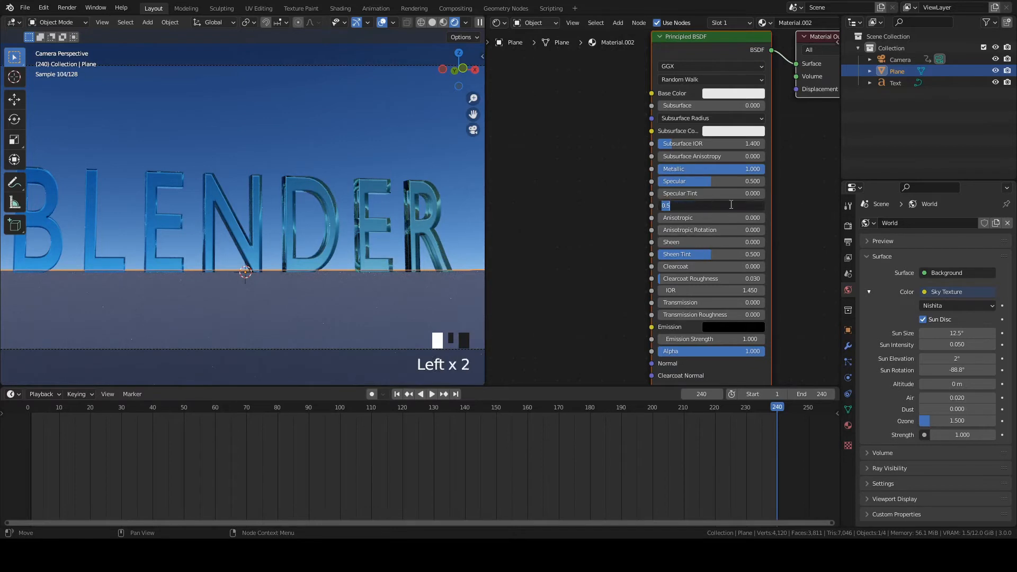
type("0")
key("Return")
Add a Bump node to the floor material and connect its Normal output to the Principled BSDF's Normal input
middle_click_drag(598, 199, 698, 144)
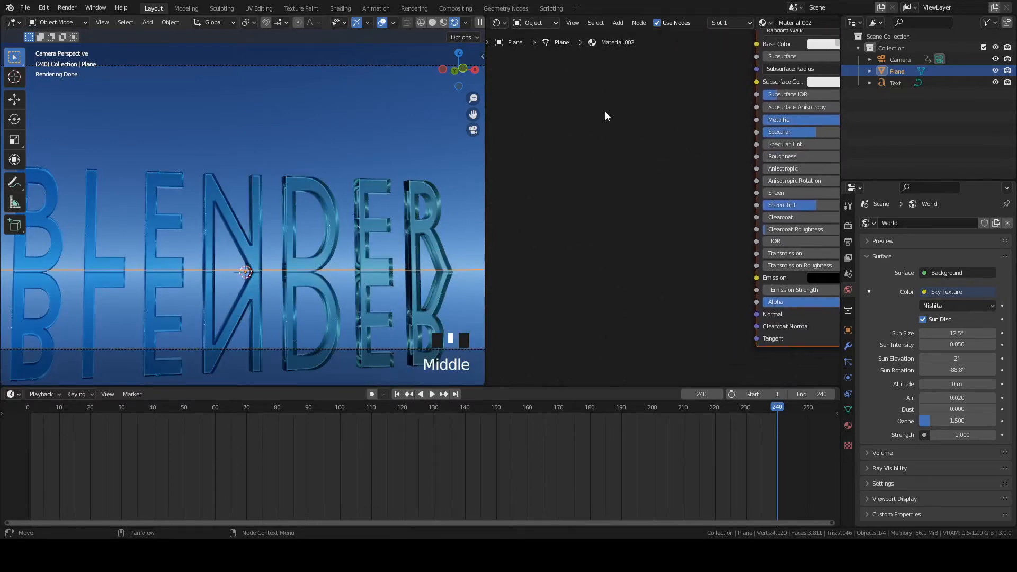
key("shift+a")
type("BUM")
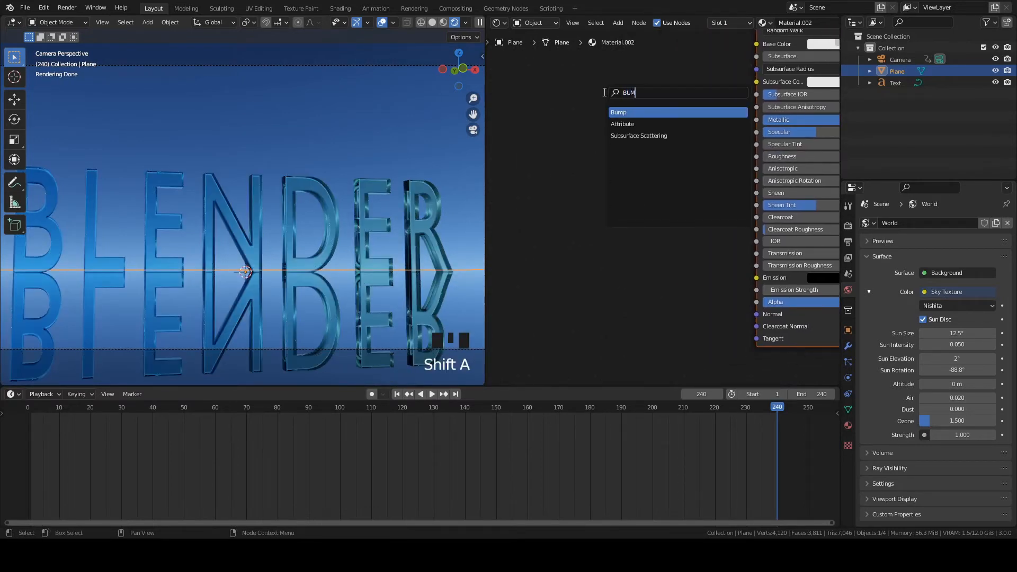
type("P")
key("Return")
left_click(618, 275)
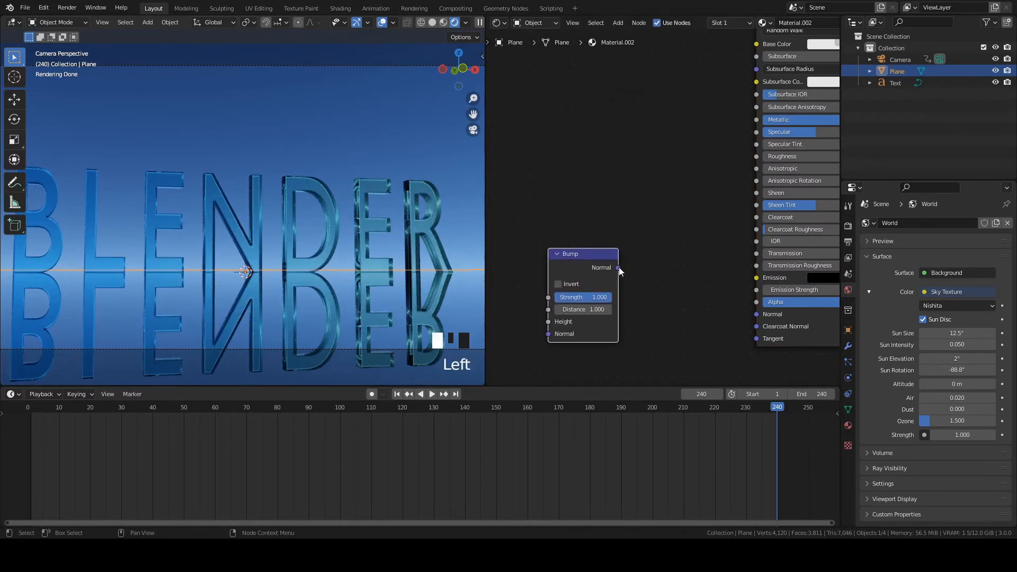
left_click_drag(619, 267, 756, 314)
Add a ColorRamp node and connect its Color output to the Bump node's Height input
middle_click_drag(519, 275, 745, 239)
scroll(688, 238, "up", 1)
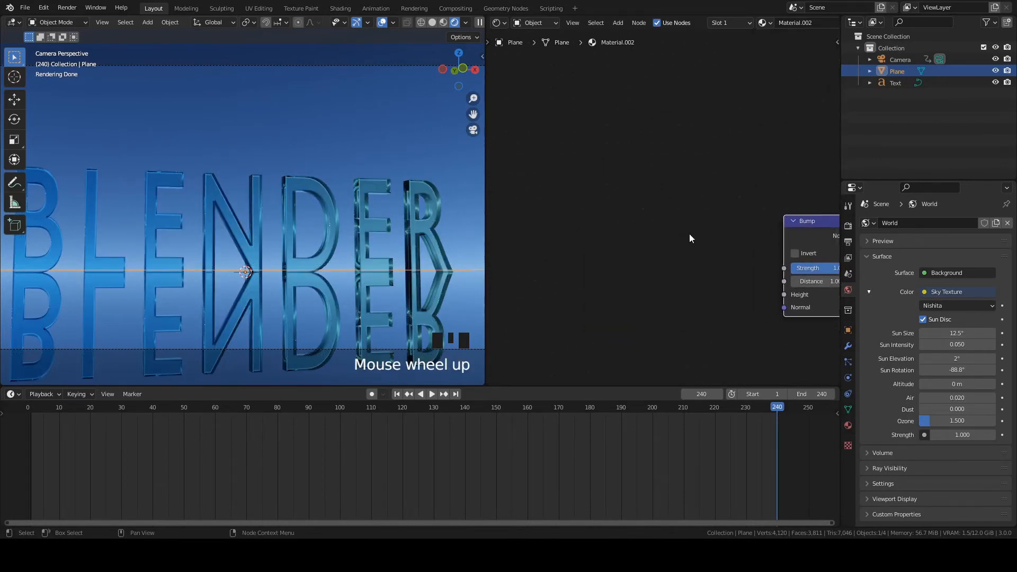
key("shift+a")
type("COL")
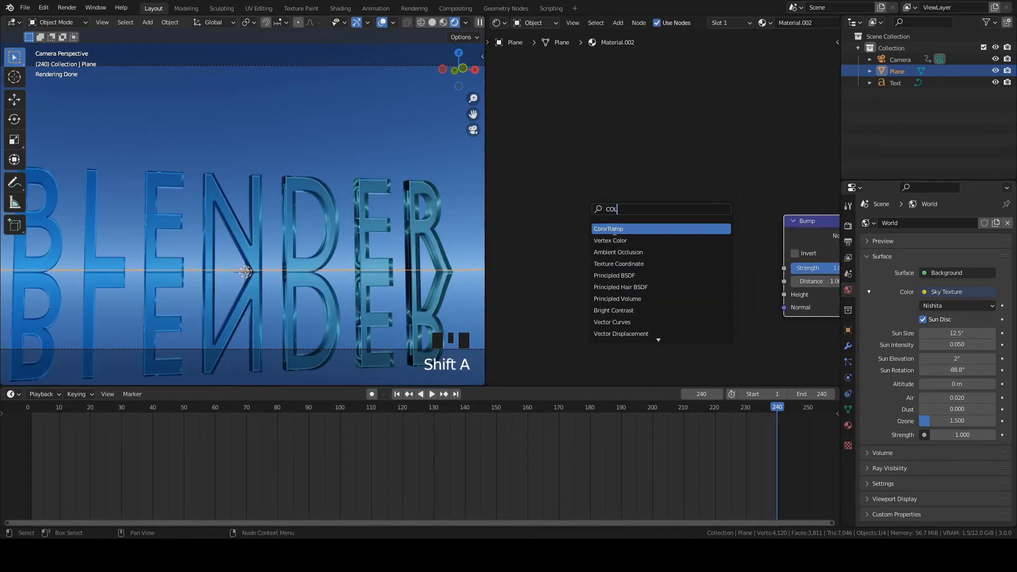
key("Return")
left_click_drag(681, 236, 783, 294)
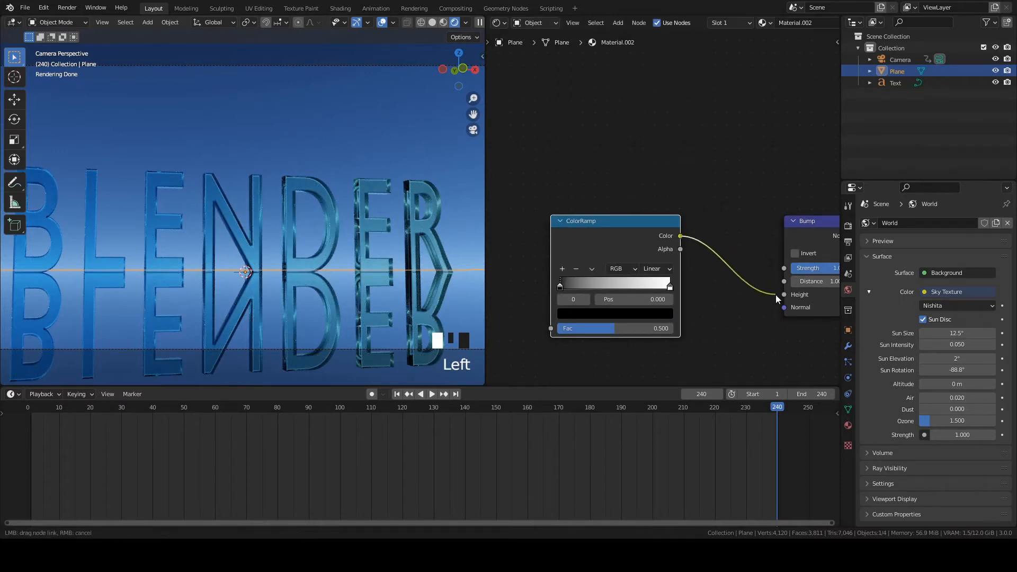
Add a Noise Texture node and connect its Fac output to the ColorRamp's Fac input
middle_click_drag(585, 206, 689, 155)
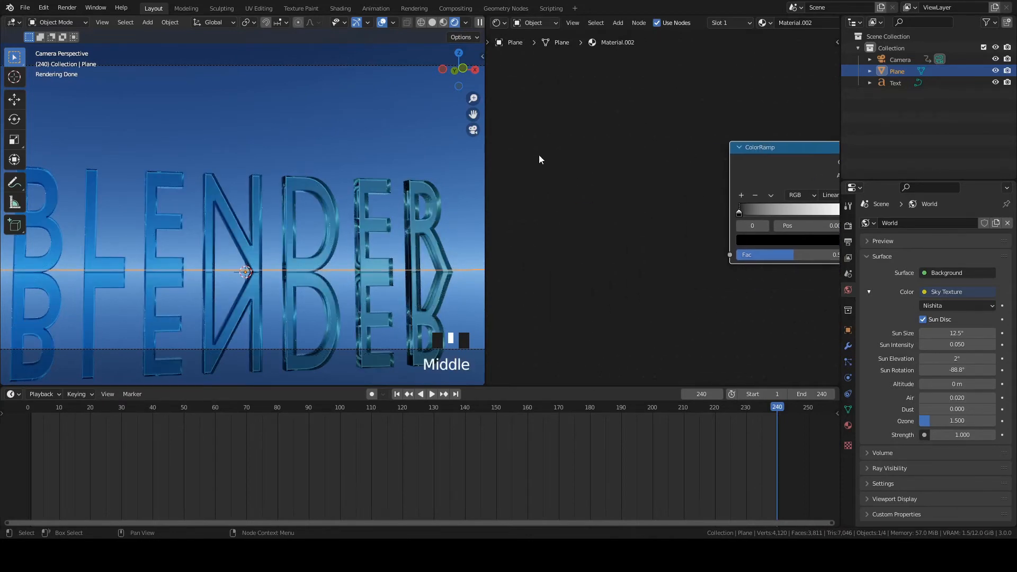
key("shift+a")
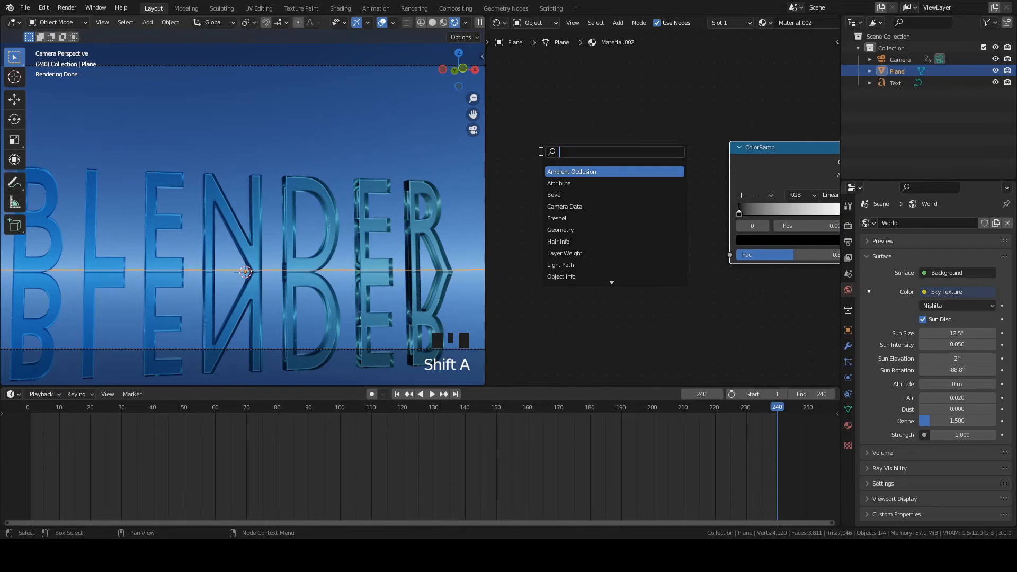
type("N")
key("Down")
key("Down")
key("Down")
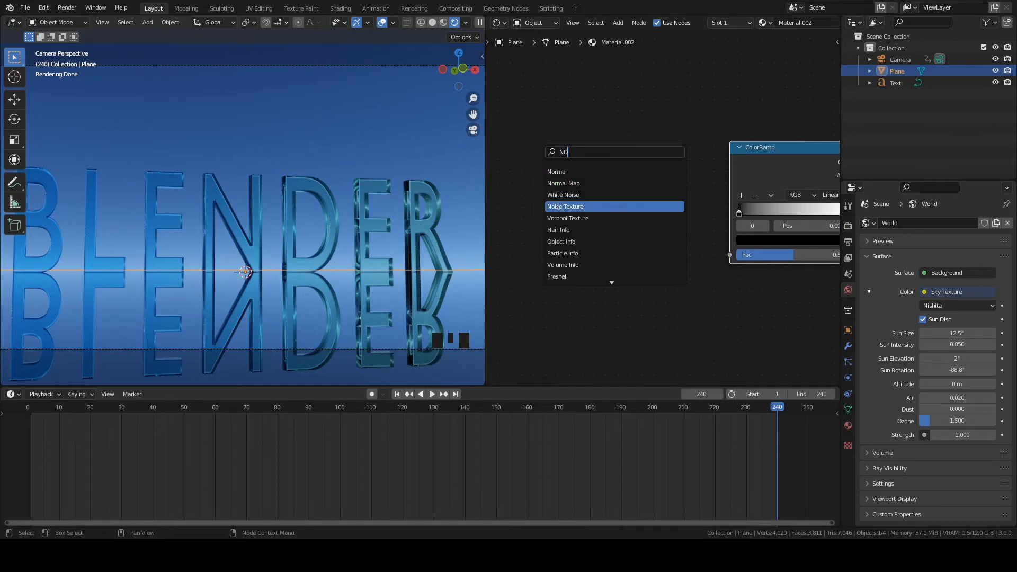
key("Return")
left_click(540, 153)
left_click_drag(614, 173, 730, 255)
Set the noise texture's scale to 8, detail to 15 and roughness to 0.3, and save the file
double_click(562, 230)
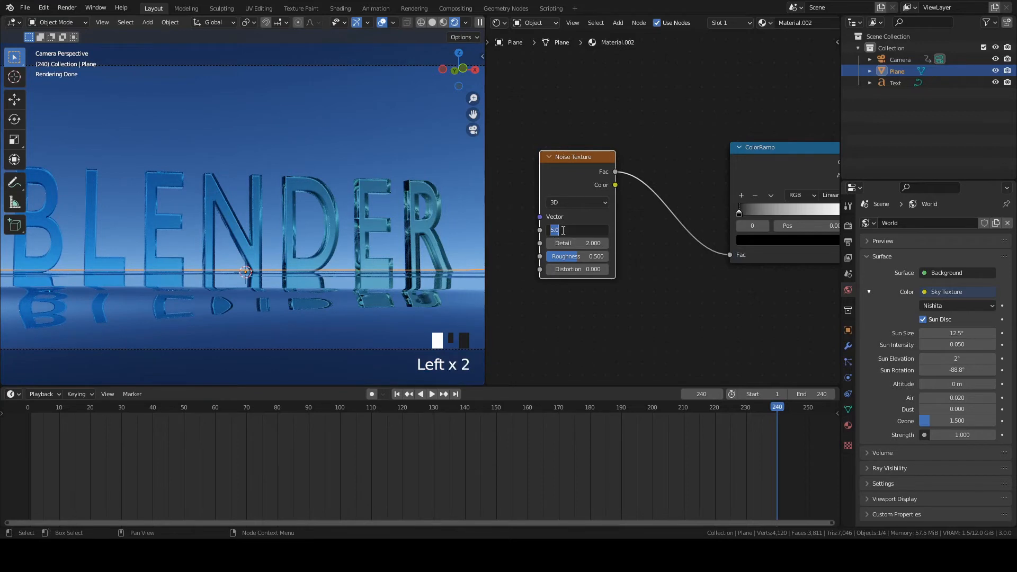
type("8")
left_click(587, 243)
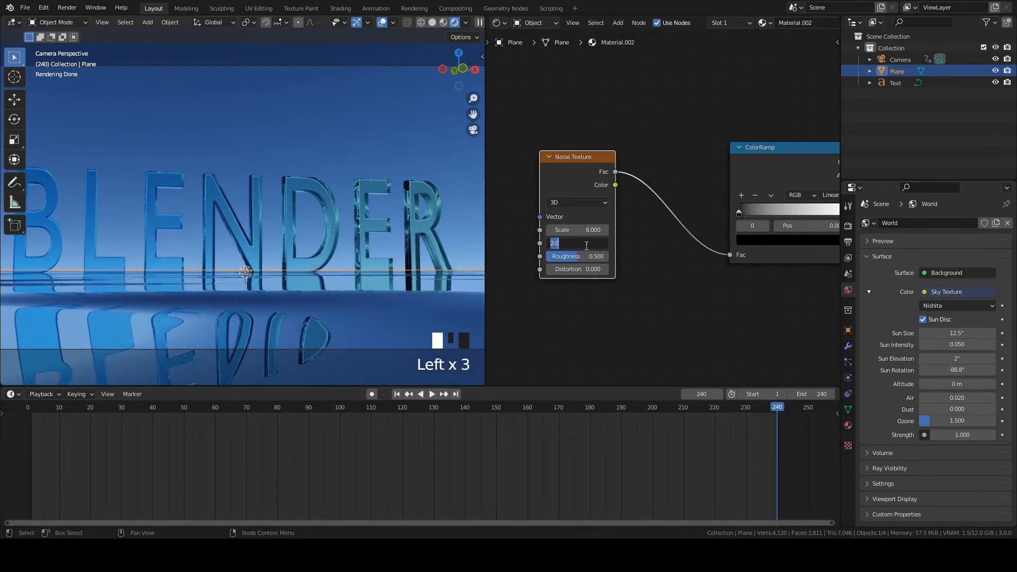
type("15")
key("Return")
left_click(594, 256)
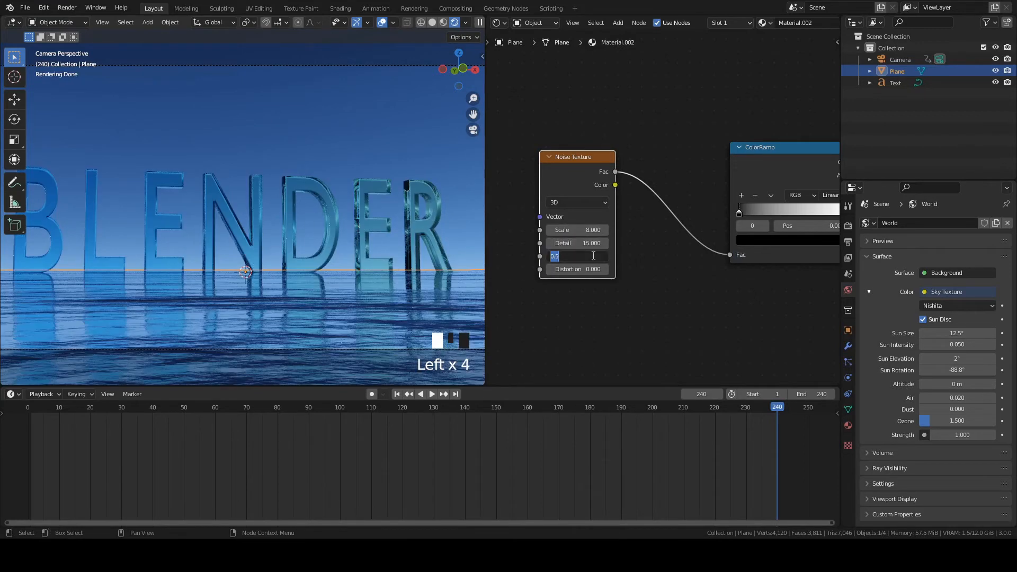
type("0.3")
key("Return")
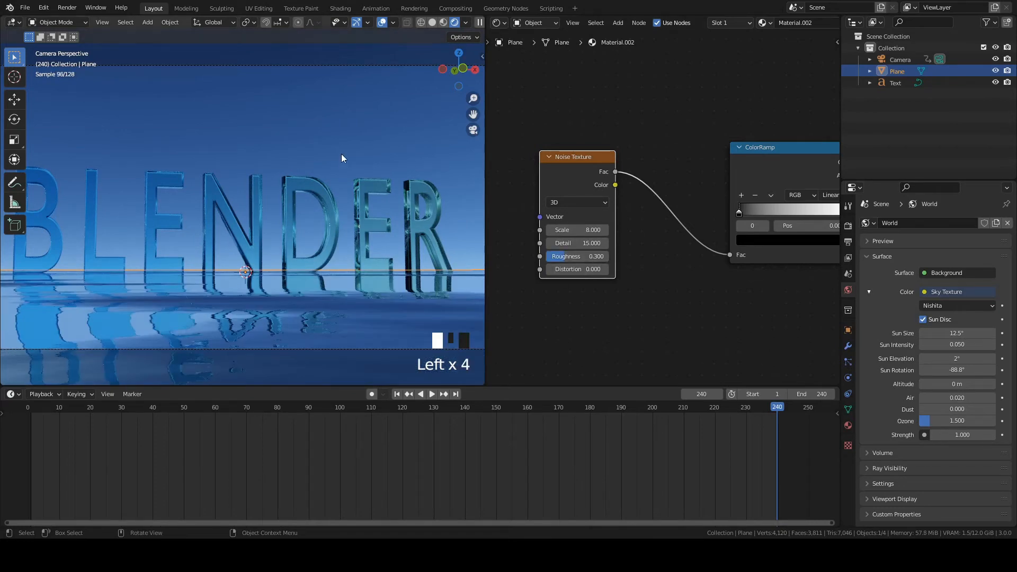
scroll(340, 154, "down", 2)
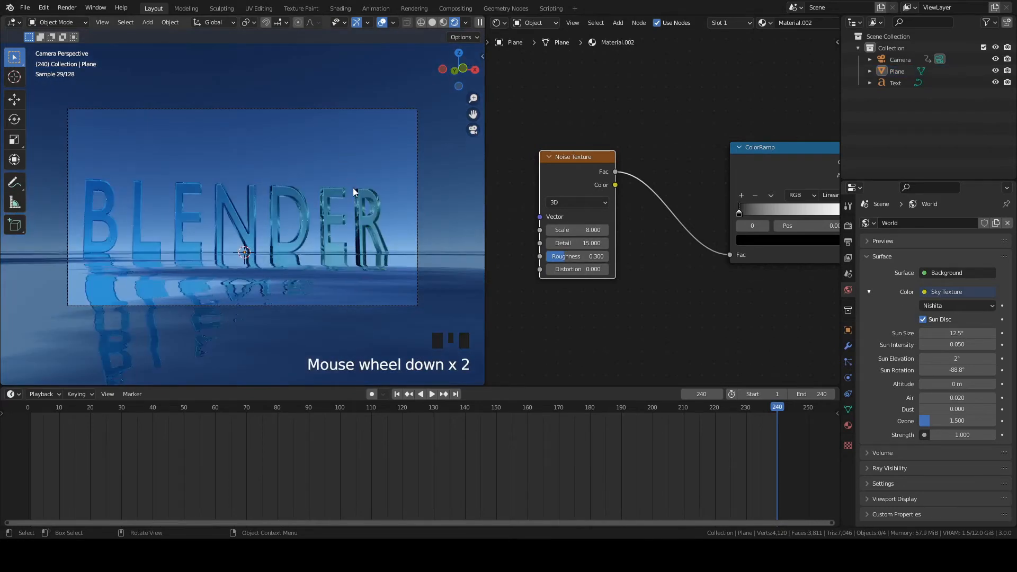
key("ctrl+s")
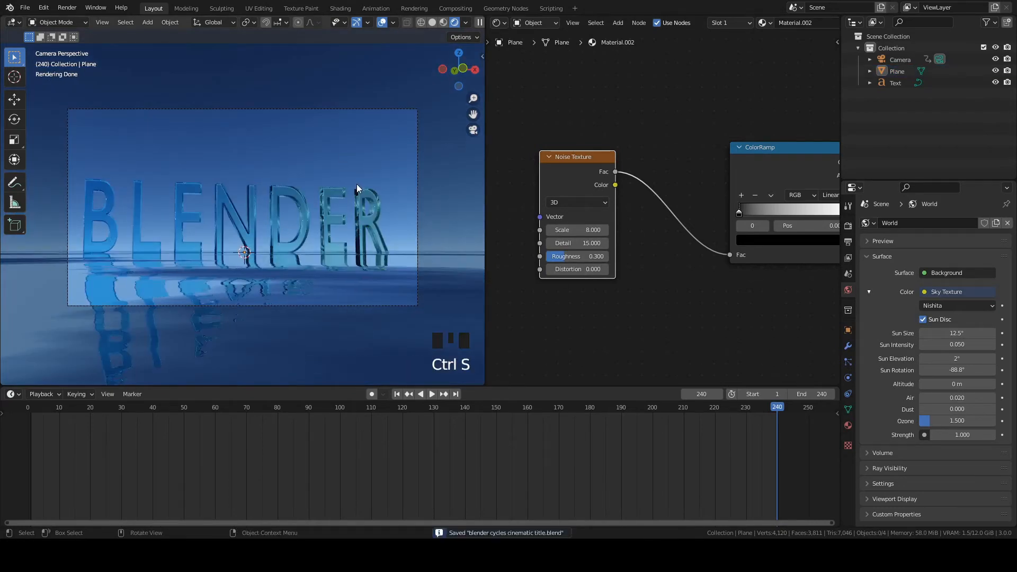
Try a noise distortion of 0.1, settle on 0.2 and save the file
left_click(579, 270)
type("0")
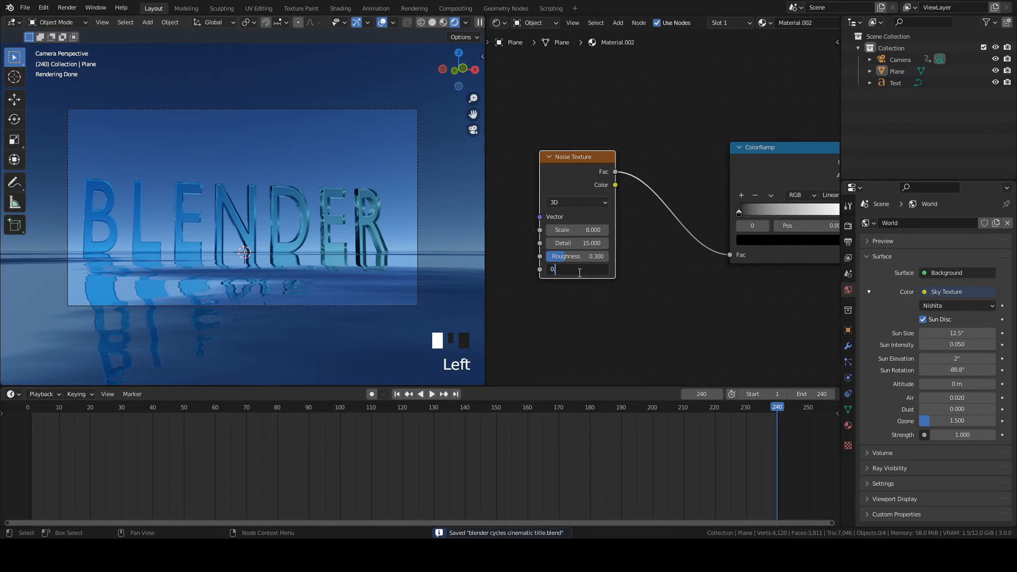
type(".1")
key("Left")
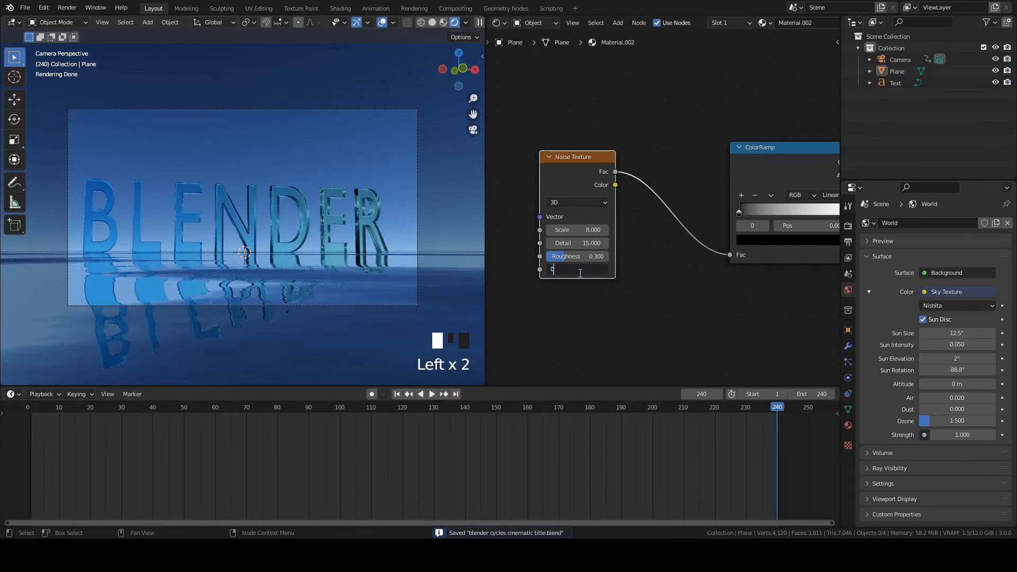
type(".2")
key("Return")
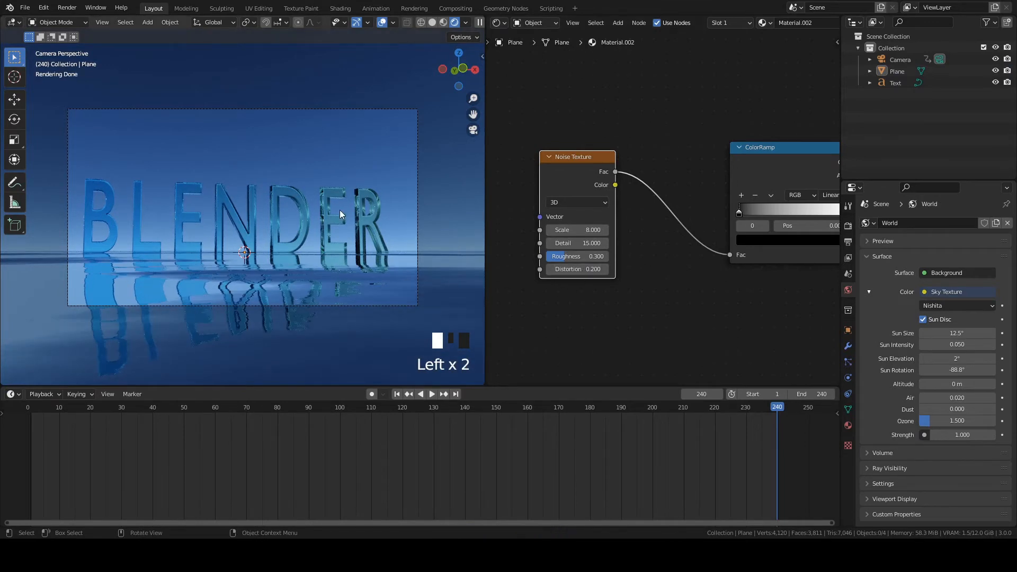
left_click(332, 165)
scroll(332, 164, "up", 5)
scroll(332, 165, "up", 3)
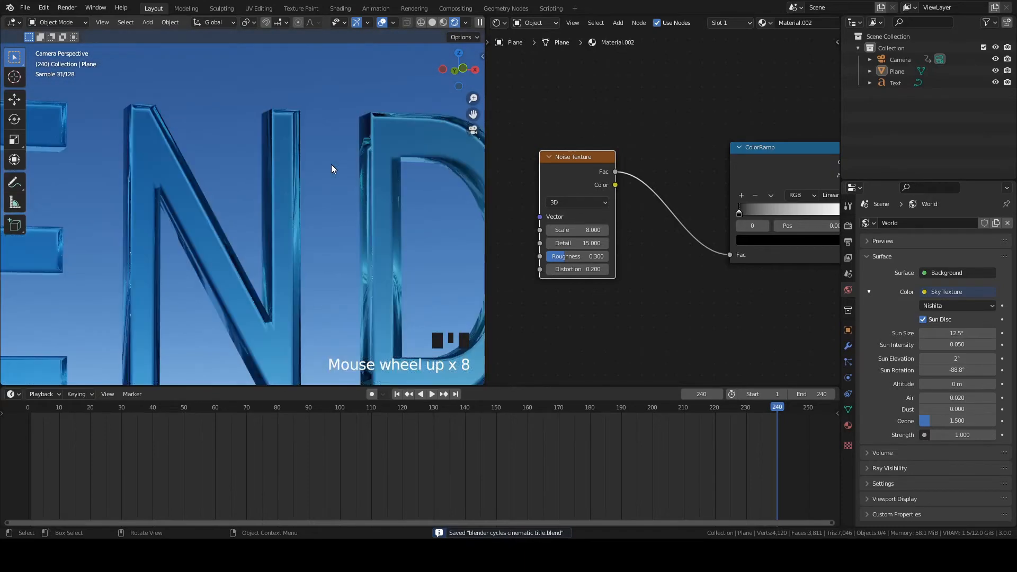
scroll(332, 164, "down", 9)
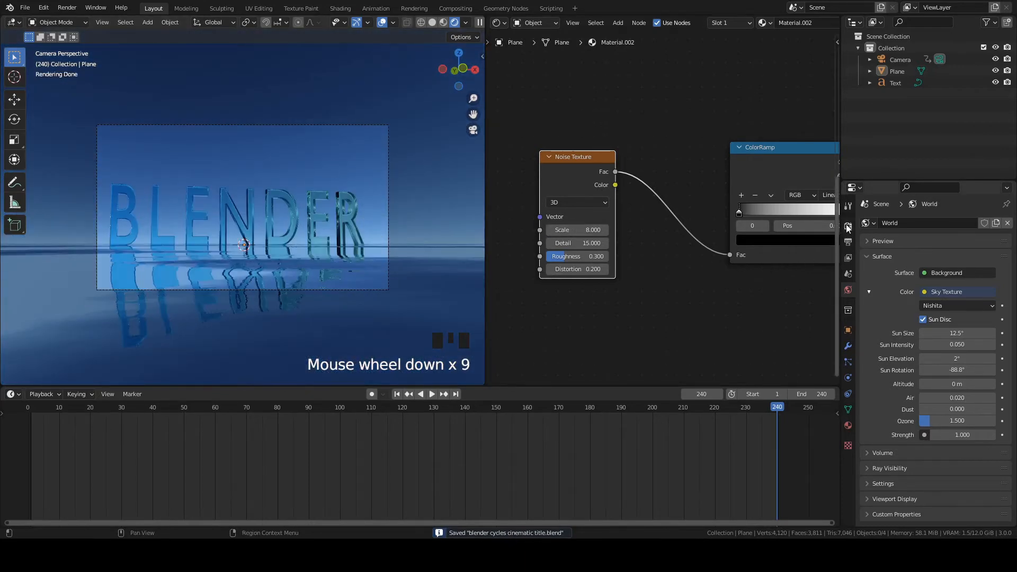
Try the High Contrast look in the render's colour management and settle on Very High Contrast
left_click(847, 228)
scroll(890, 446, "down", 6)
left_click(907, 519)
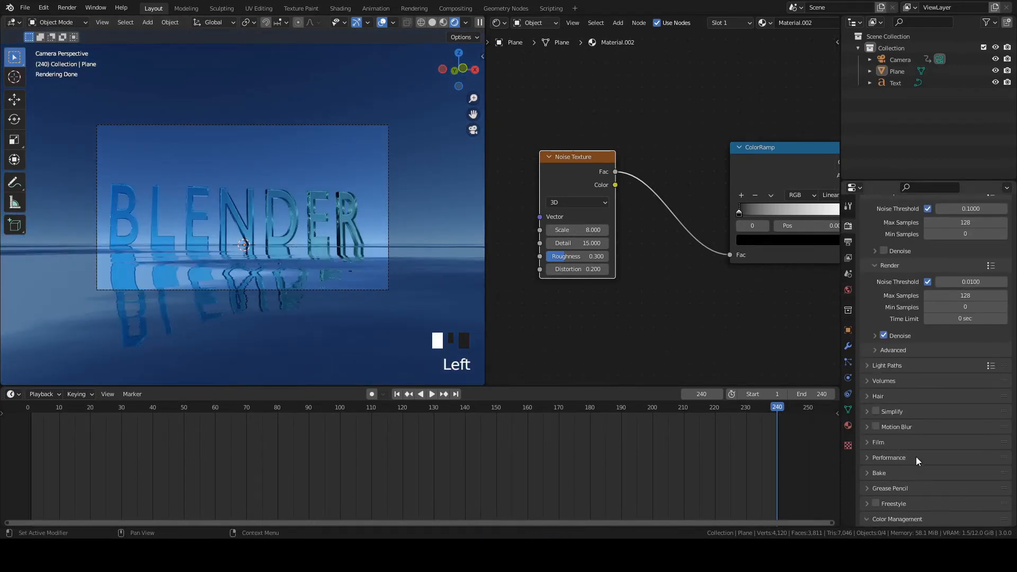
scroll(916, 457, "down", 6)
left_click(937, 459)
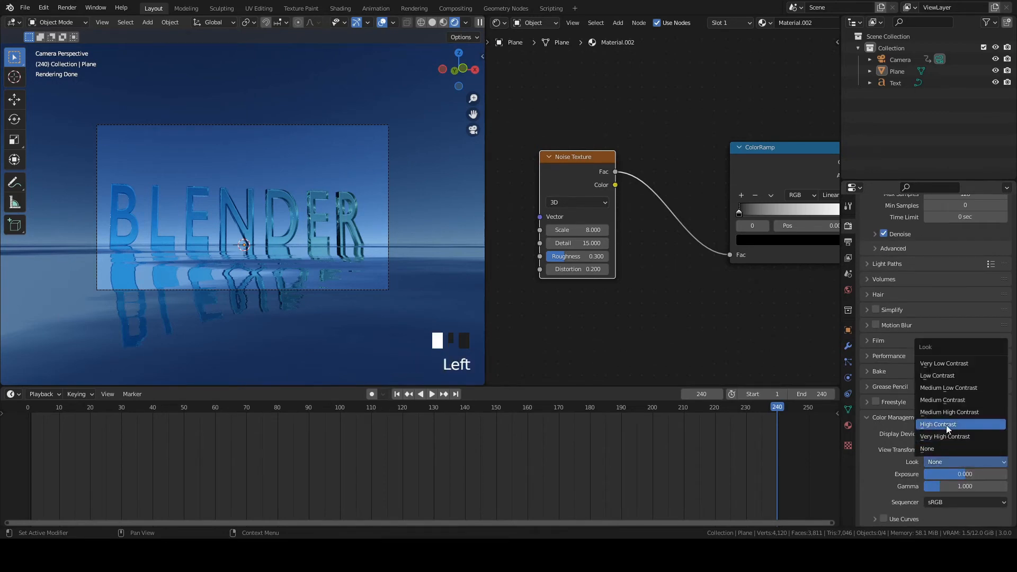
left_click(945, 425)
left_click(951, 462)
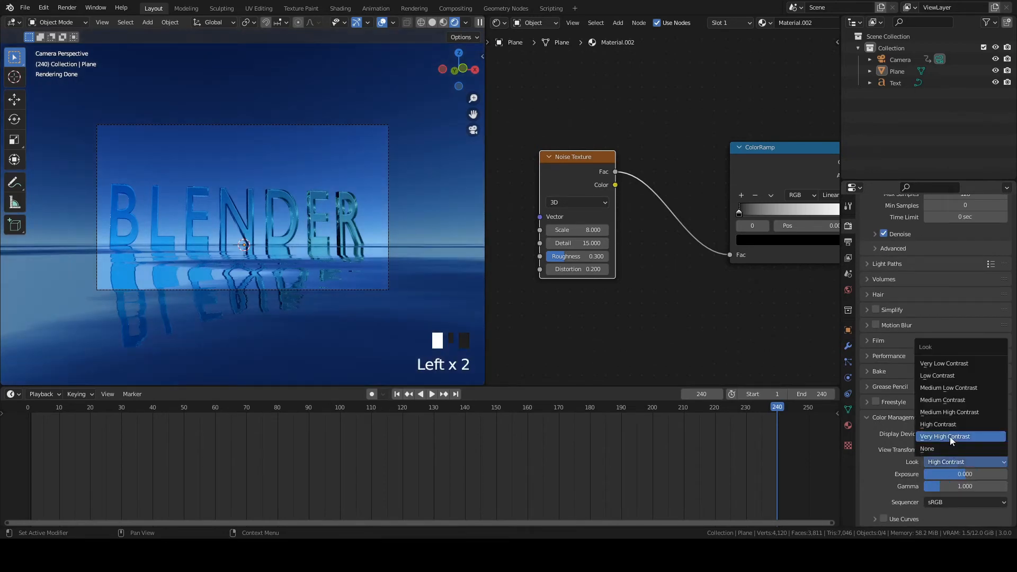
left_click(949, 436)
scroll(254, 177, "up", 1)
scroll(254, 177, "up", 4)
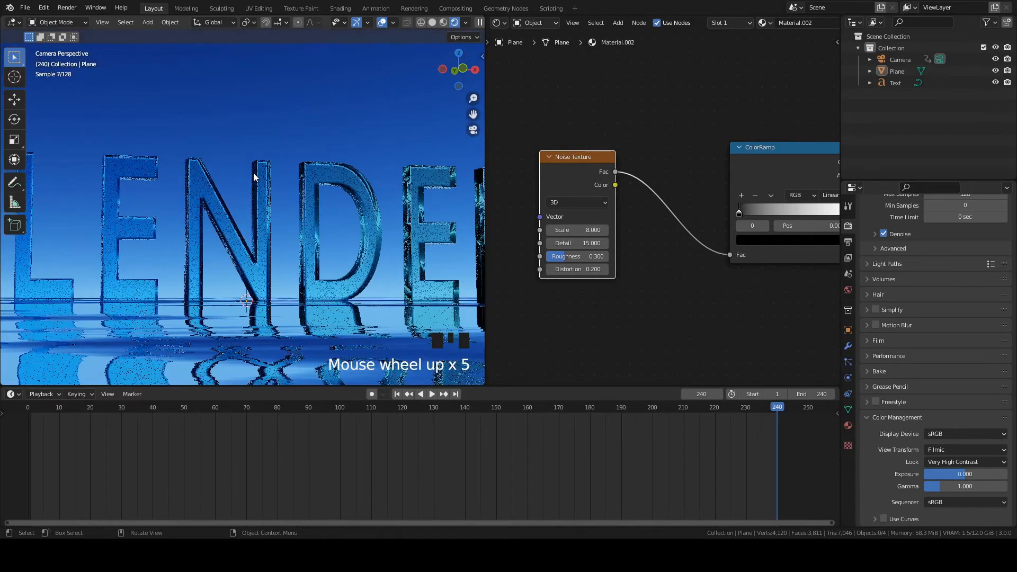
scroll(254, 176, "down", 3)
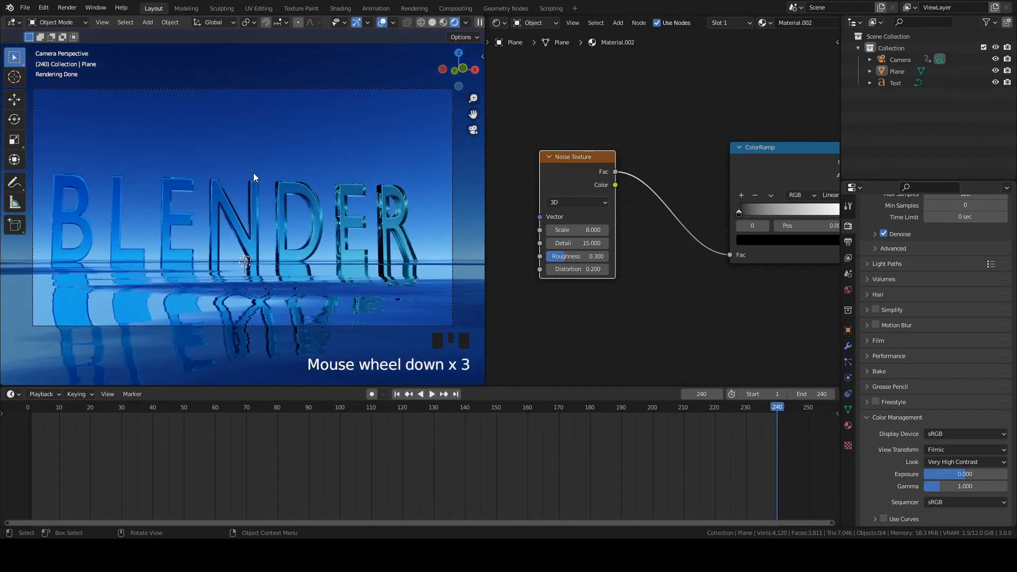
Expand the 3D viewport over the Shader Editor area and flip the colour ramp in the BLENDER text's glass material
left_click_drag(484, 17, 522, 198)
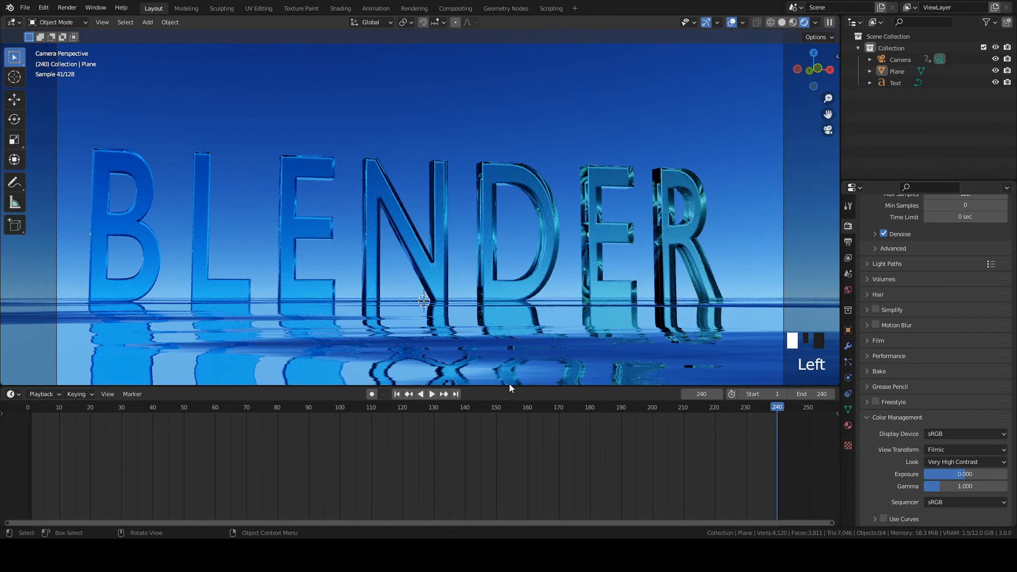
left_click(545, 246)
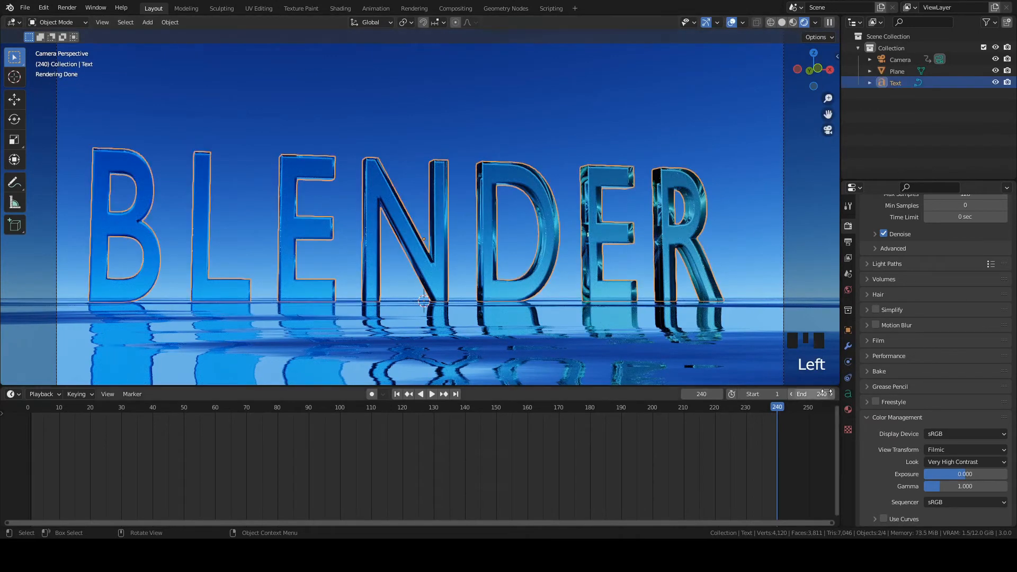
left_click(848, 409)
left_click(869, 352)
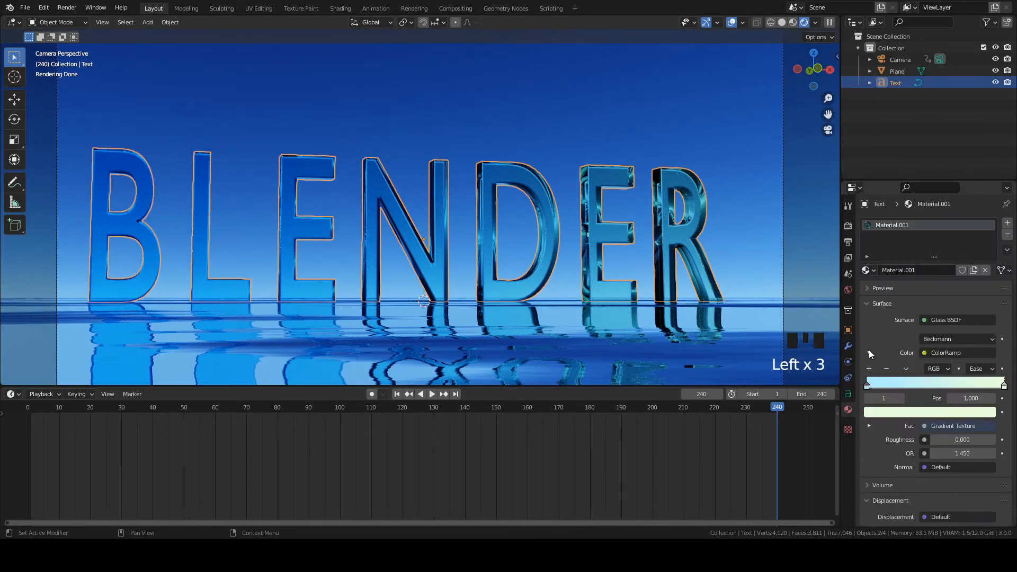
left_click(906, 369)
left_click(912, 382)
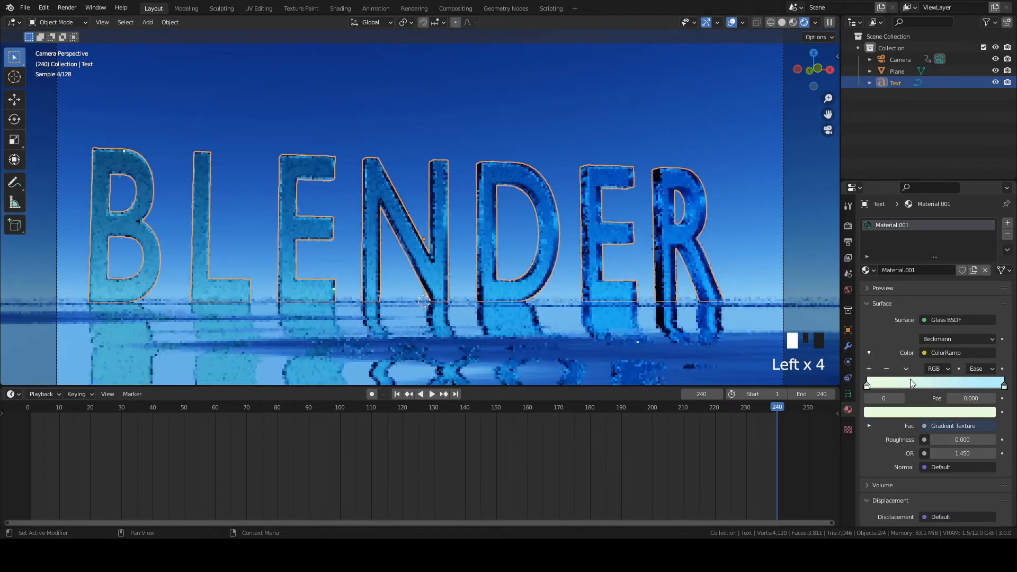
left_click(611, 125)
scroll(611, 126, "down", 2)
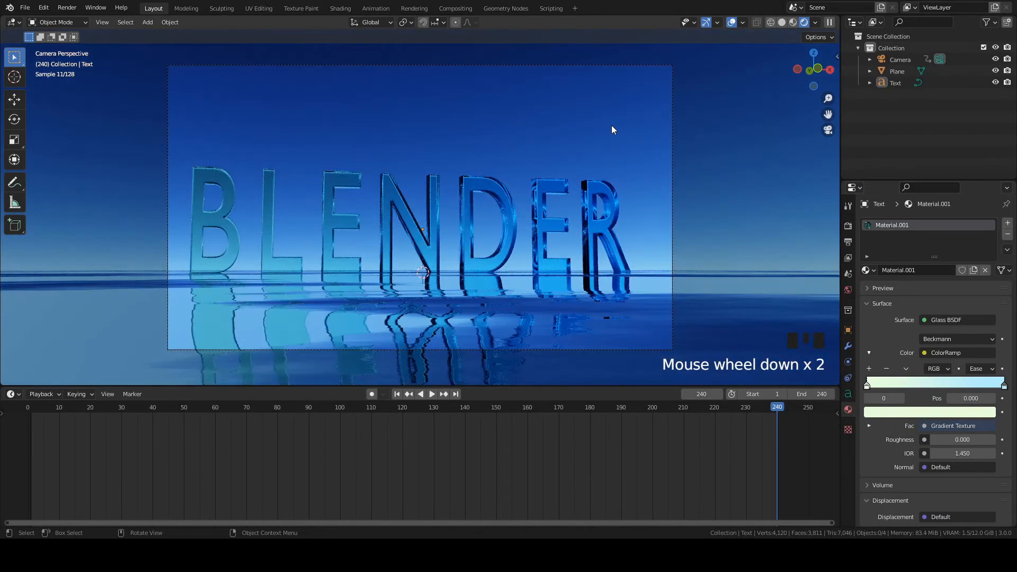
Select the camera and show its object transform properties, switch the viewport to Solid shading and save the file
left_click(655, 75)
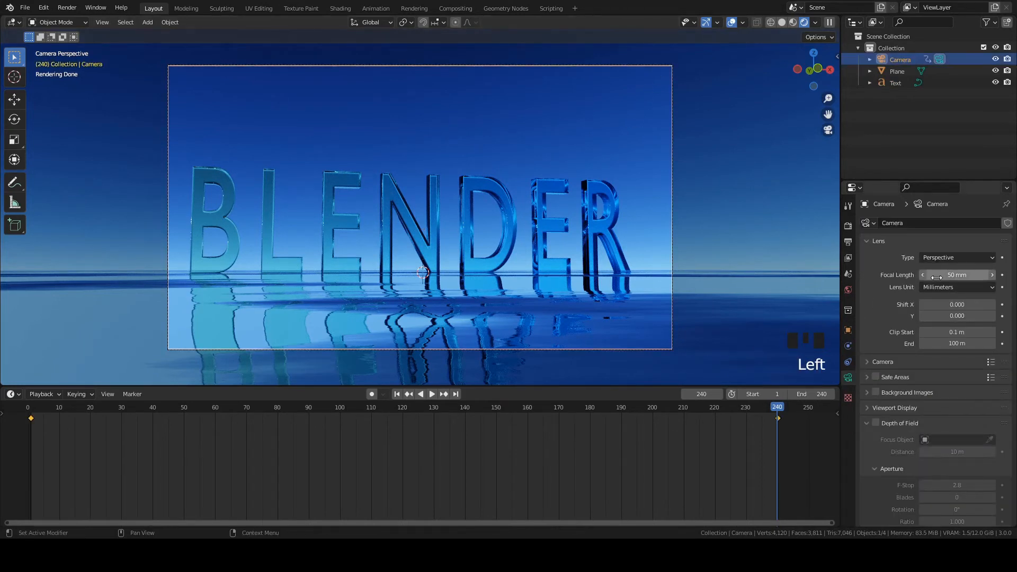
left_click(848, 331)
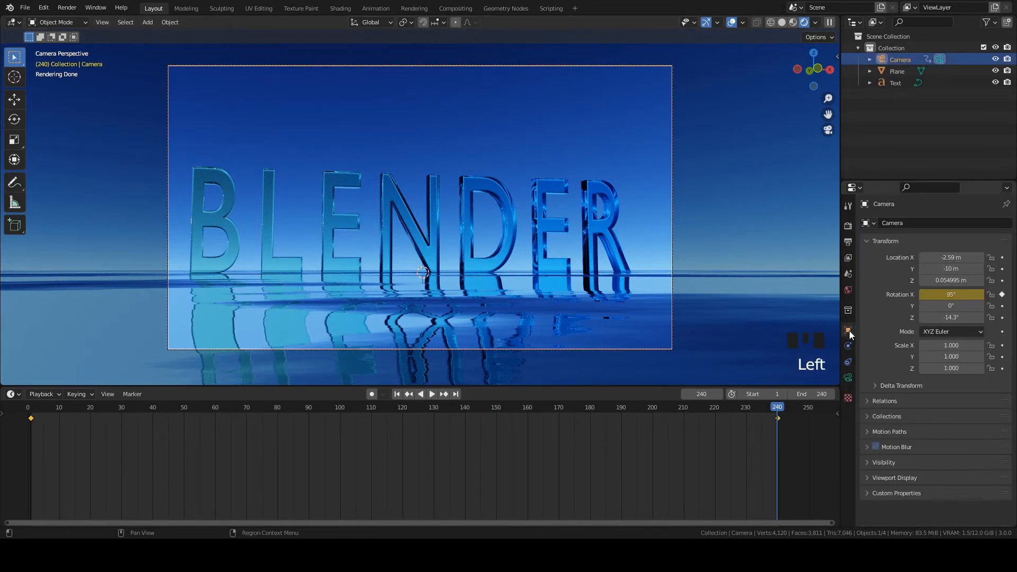
left_click(792, 20)
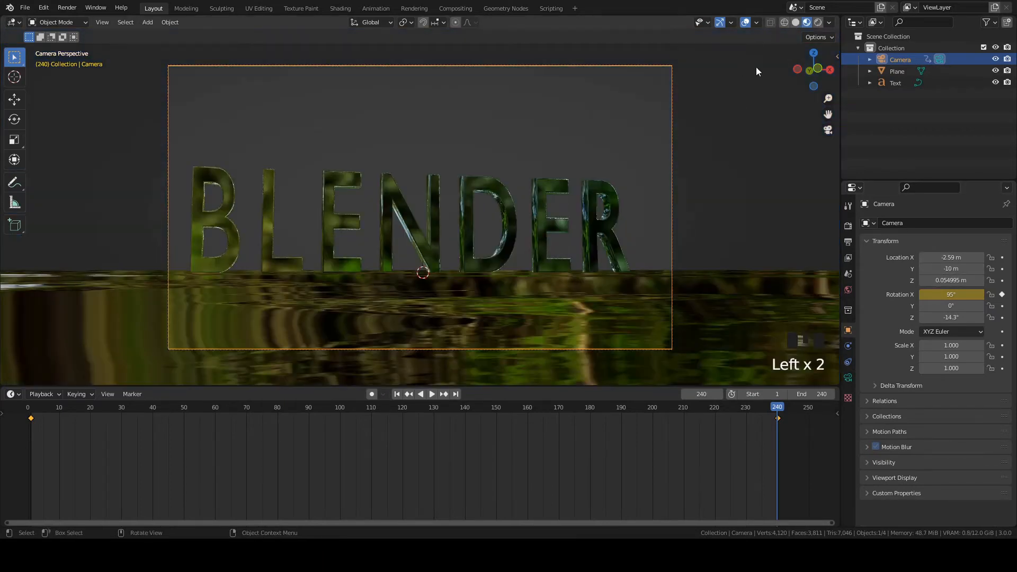
left_click(795, 22)
key("ctrl+s")
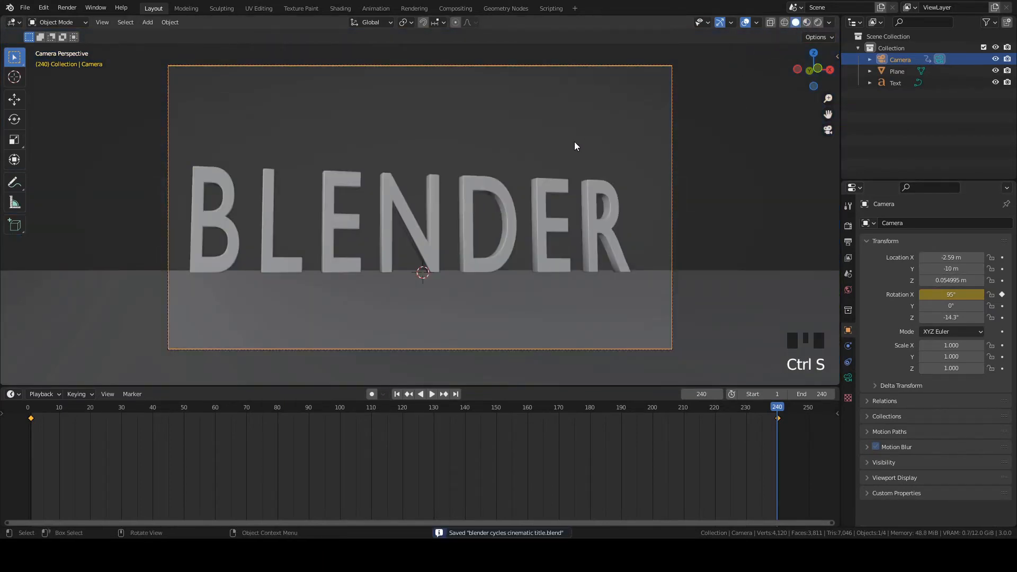
Play the camera animation in the viewport, viewing it from outside and through the camera, and stop playback
key("space")
scroll(574, 141, "down", 2)
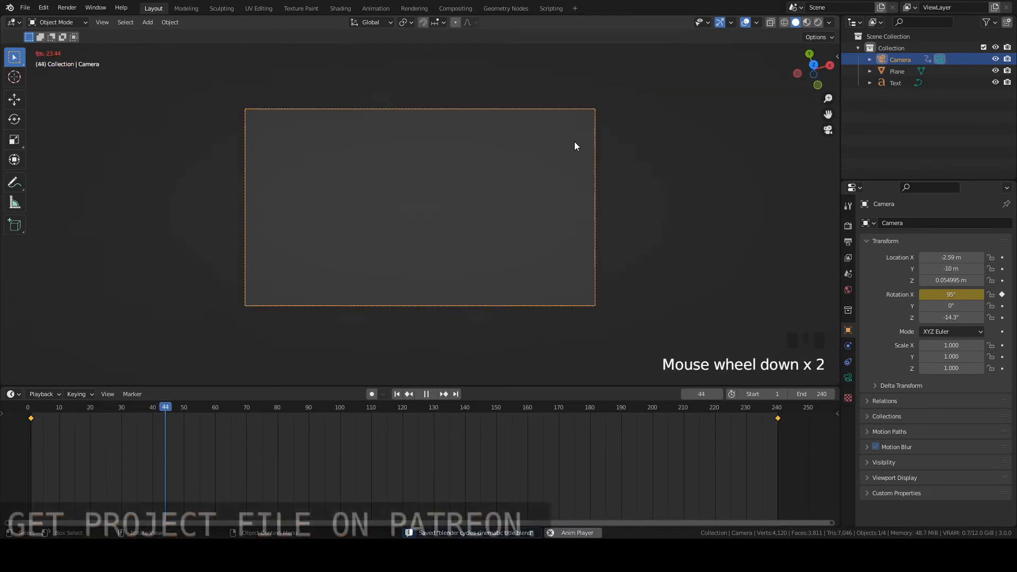
middle_click_drag(574, 142, 524, 132)
scroll(538, 161, "down", 10)
scroll(538, 161, "down", 5)
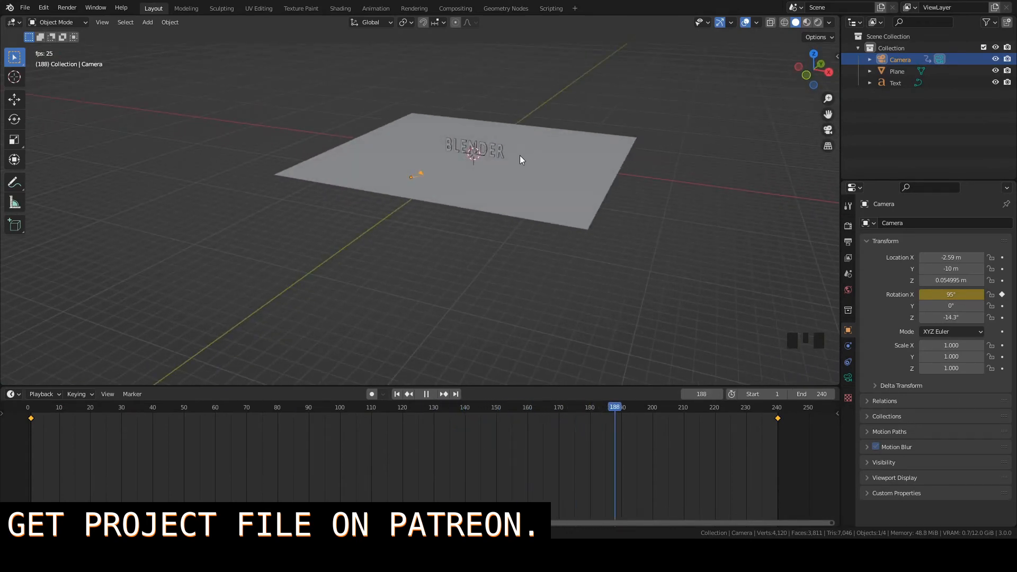
key("KP_0")
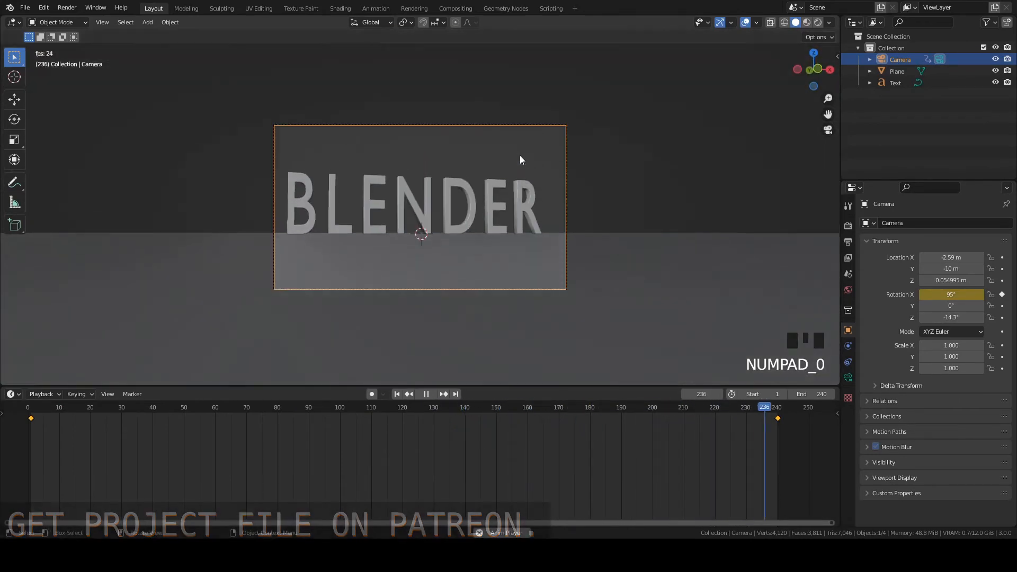
key("space")
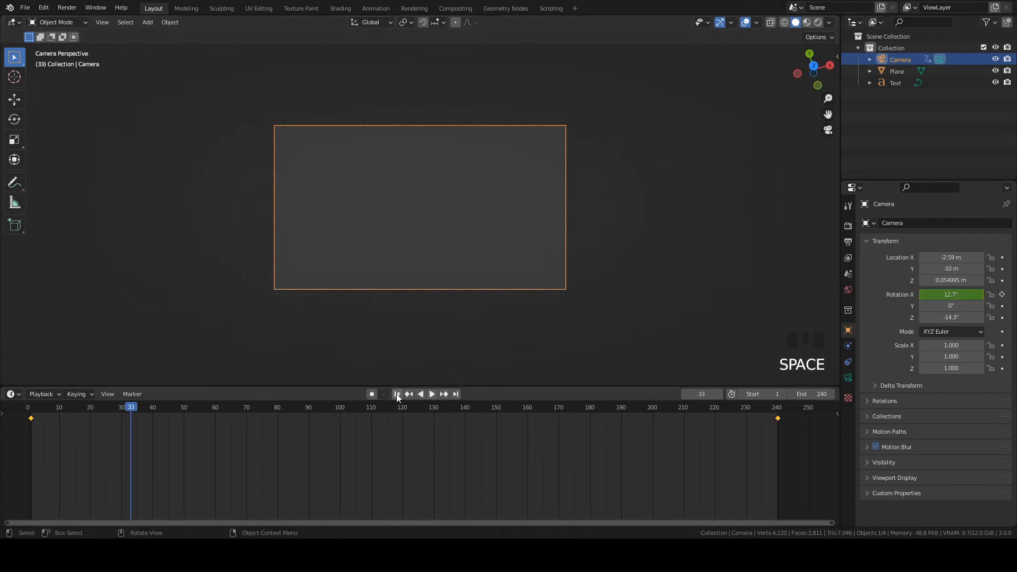
Save the file at frame 1, raise the camera's Z location to 1.995 m and keyframe it there
left_click(396, 394)
scroll(592, 228, "down", 12)
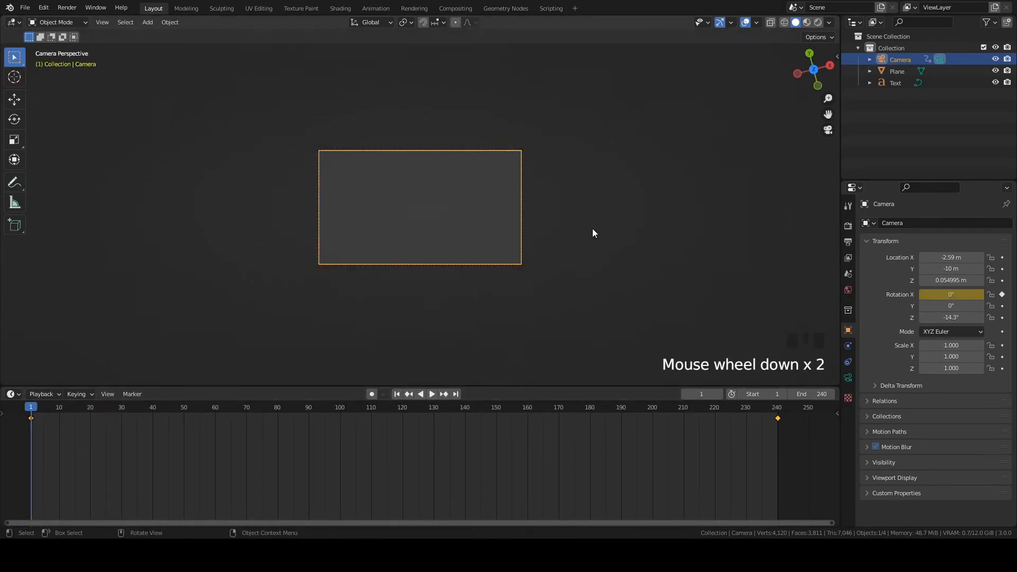
key("ctrl+s")
middle_click_drag(476, 249, 491, 153)
scroll(491, 153, "up", 3)
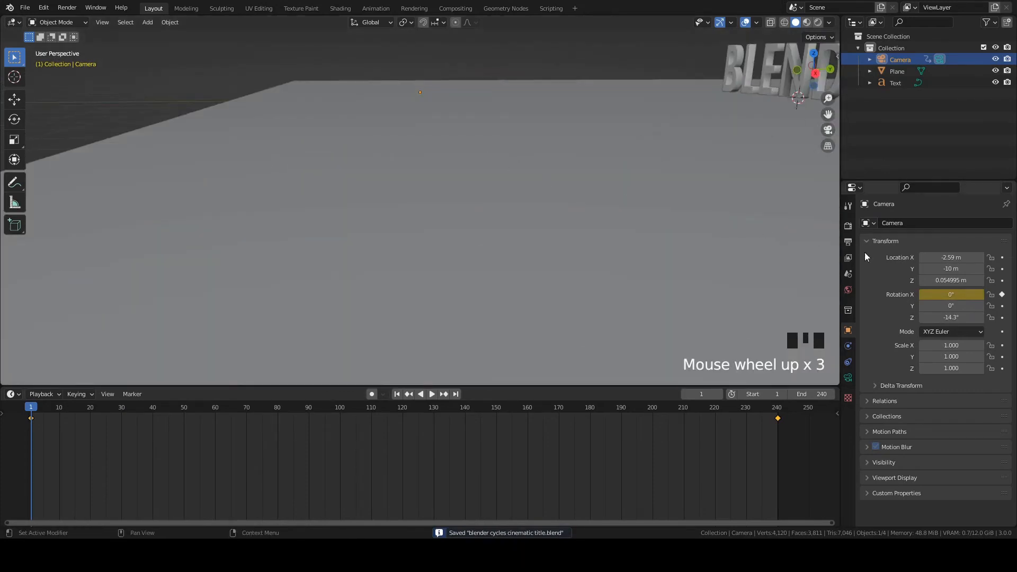
scroll(601, 193, "down", 2)
middle_click_drag(601, 193, 756, 218)
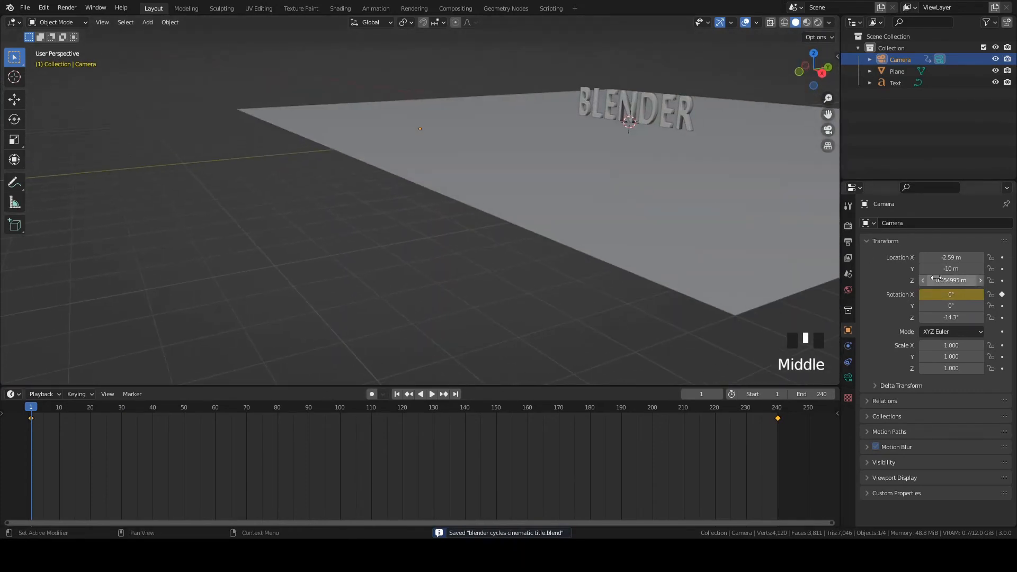
left_click_drag(935, 280, 925, 279)
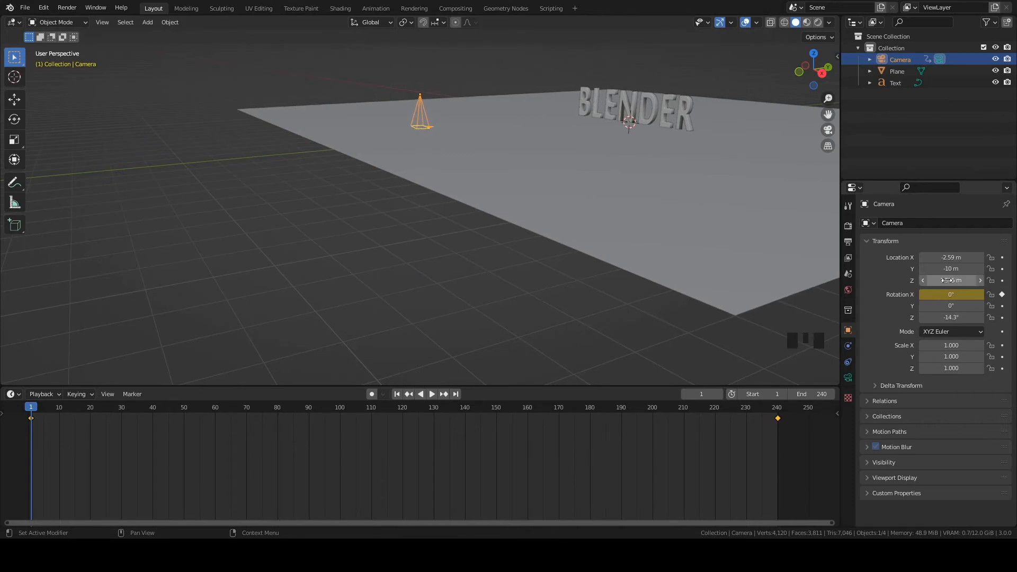
mouse_move(948, 280)
left_mouse_down()
mouse_move(956, 280)
mouse_move(947, 280)
left_mouse_up()
left_click(980, 280)
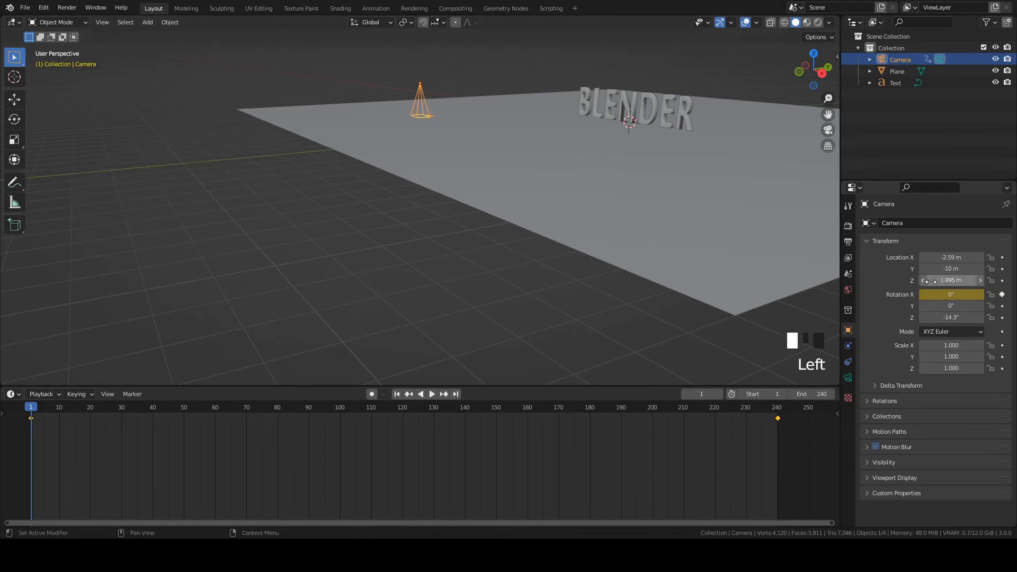
left_click(1002, 280)
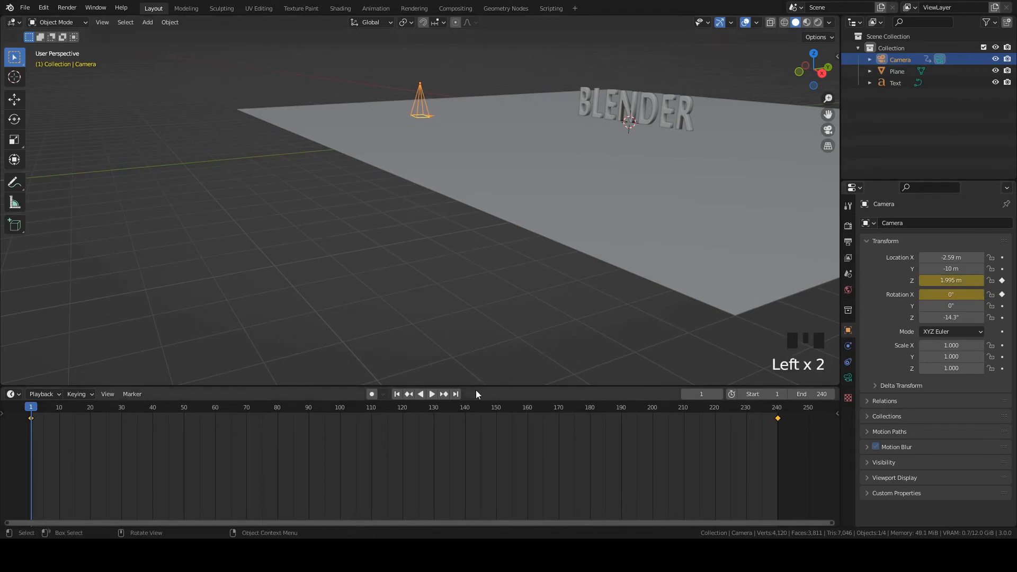
At frame 240, lower the camera's Z location to 0.054995 m in the camera view and keyframe it
left_click(456, 394)
left_click(923, 280)
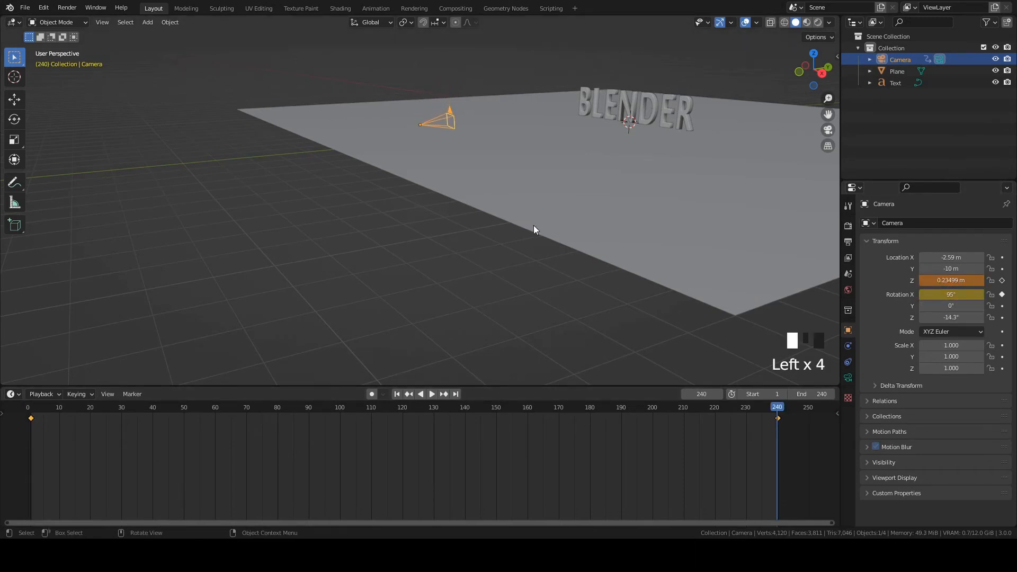
key("KP_0")
scroll(533, 225, "up", 2)
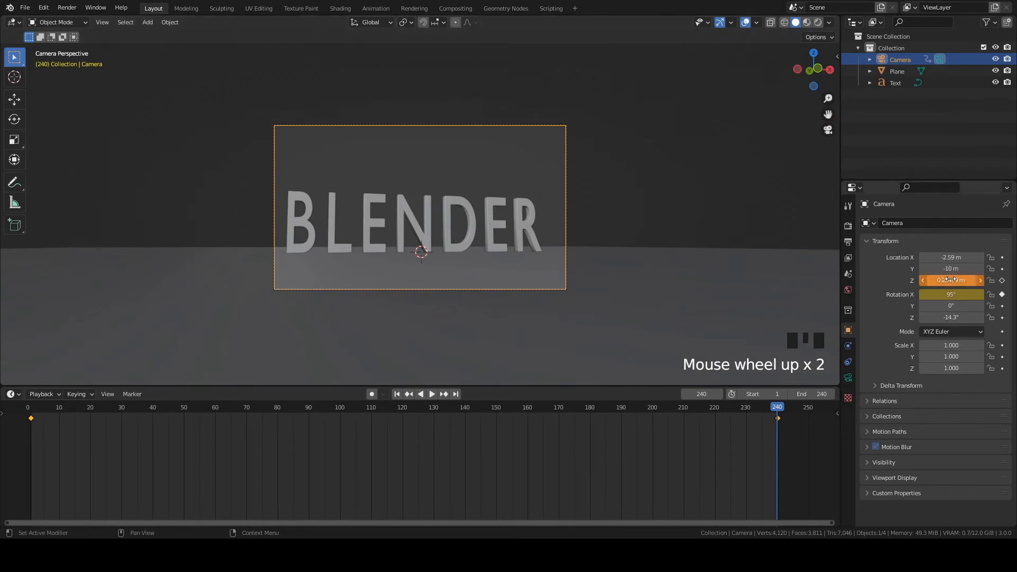
left_click_drag(950, 279, 938, 280)
left_click(1002, 281)
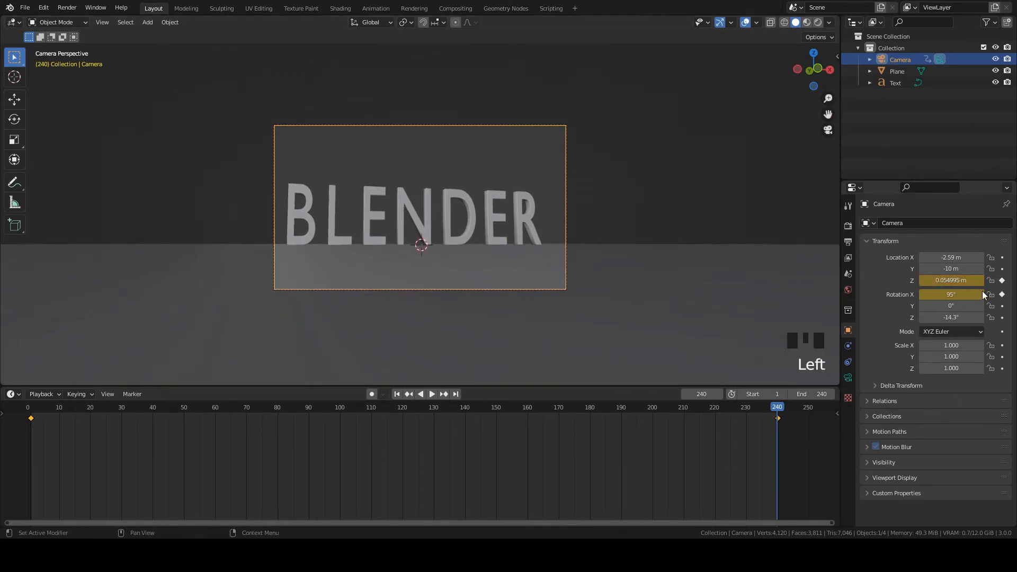
Play and scrub the camera animation through the camera view, then return to frame 240
left_click(432, 394)
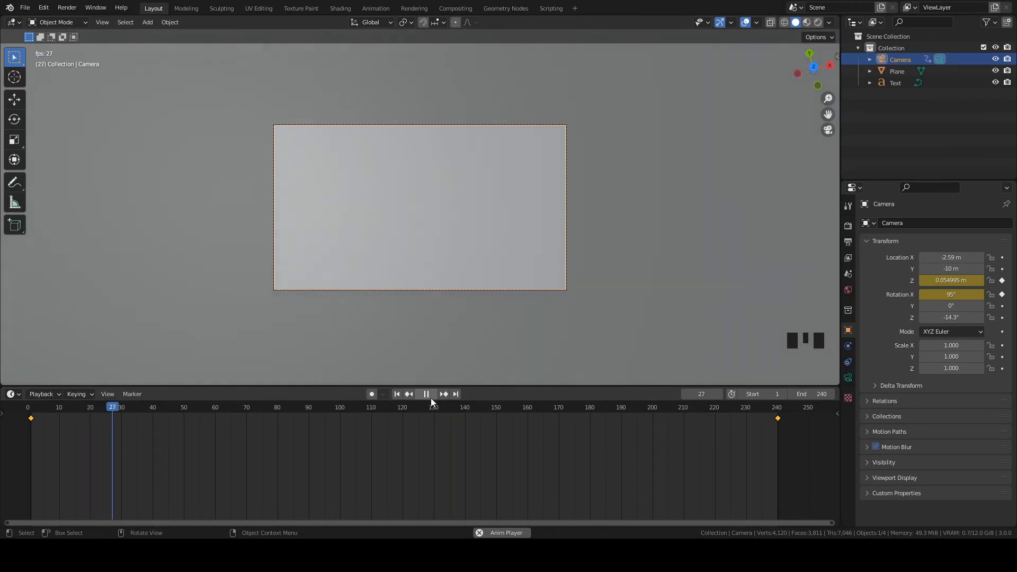
left_click_drag(457, 407, 767, 415)
key("space")
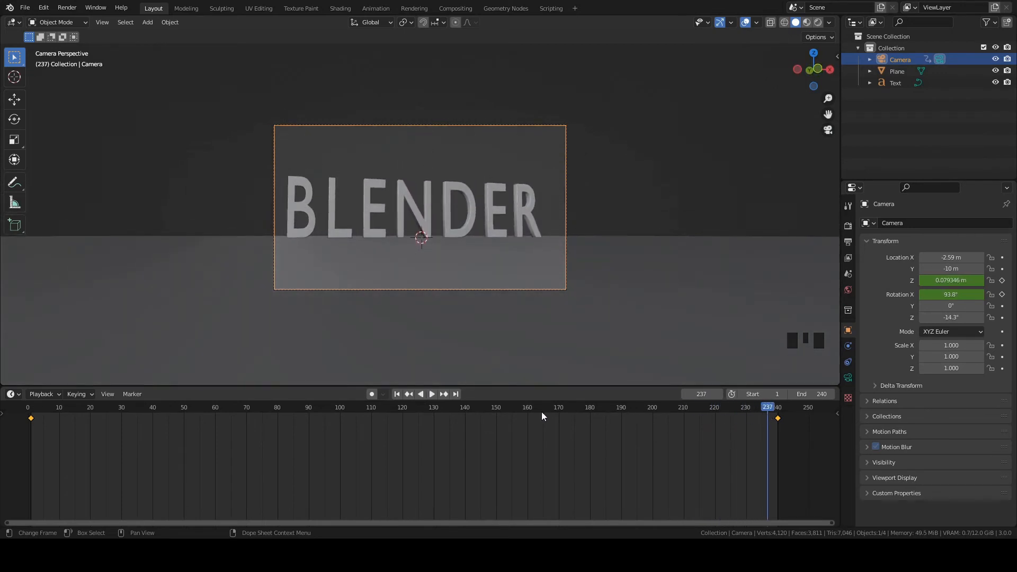
left_click(459, 395)
scroll(424, 272, "up", 3)
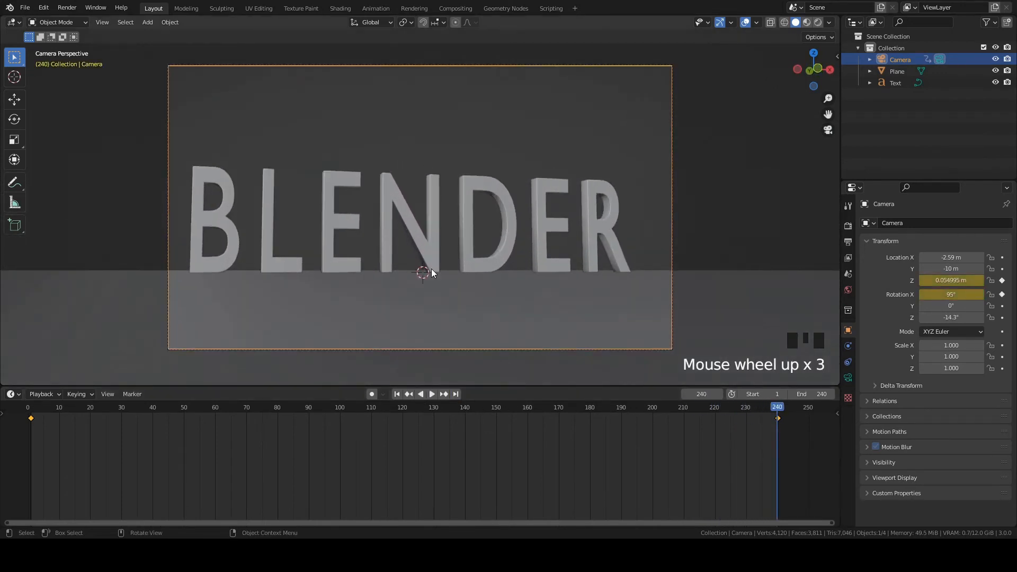
Save, switch to Rendered shading, set the camera's location to X -2.55 m and Y -9.39 m, and save again
key("ctrl+s")
left_click(818, 22)
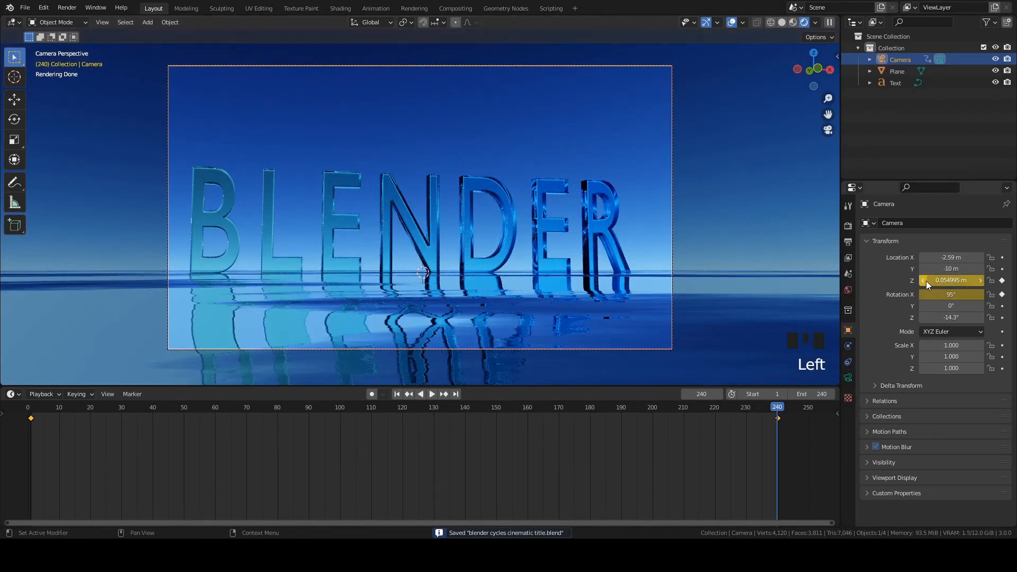
mouse_move(946, 268)
left_mouse_down()
mouse_move(895, 269)
mouse_move(947, 268)
mouse_move(922, 270)
mouse_move(953, 258)
mouse_move(941, 258)
left_mouse_up()
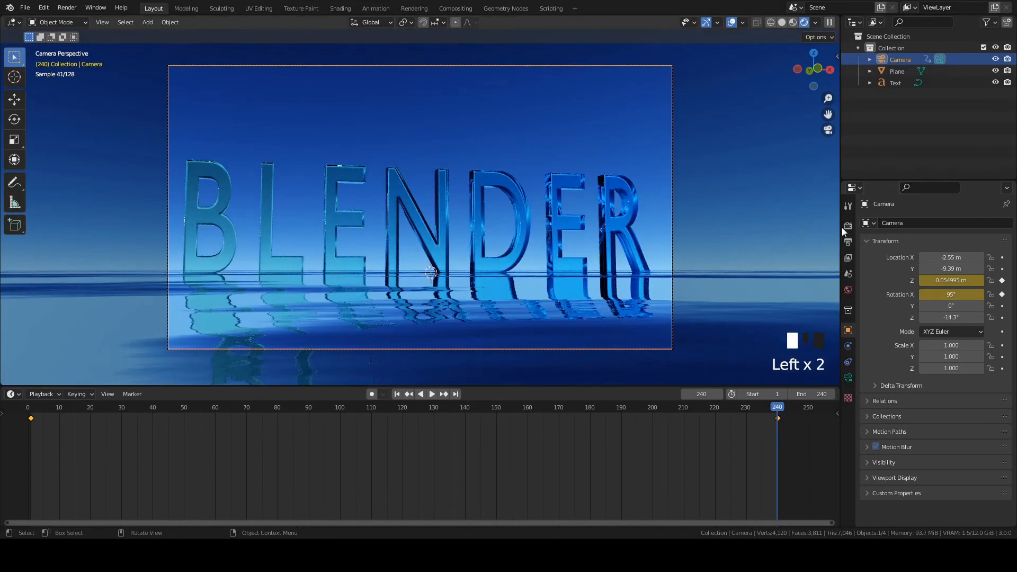
mouse_move(951, 317)
left_mouse_down()
mouse_move(942, 317)
mouse_move(951, 318)
left_mouse_up()
key("ctrl+s")
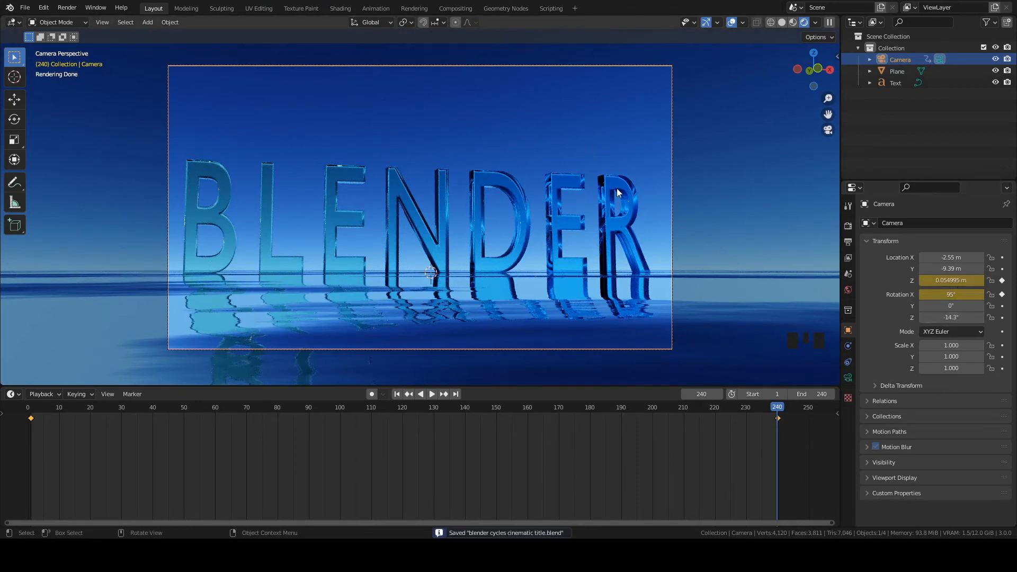
Enlarge the timeline area, scrub the rendered camera animation from frame 1 and return to frame 1
scroll(617, 189, "up", 1)
scroll(612, 217, "down", 2)
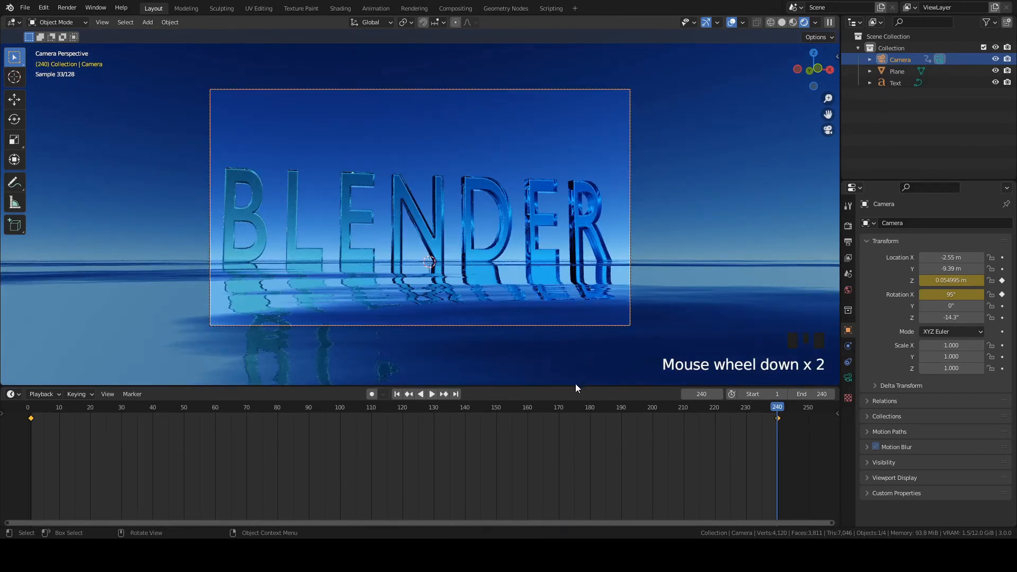
left_click_drag(575, 386, 582, 529)
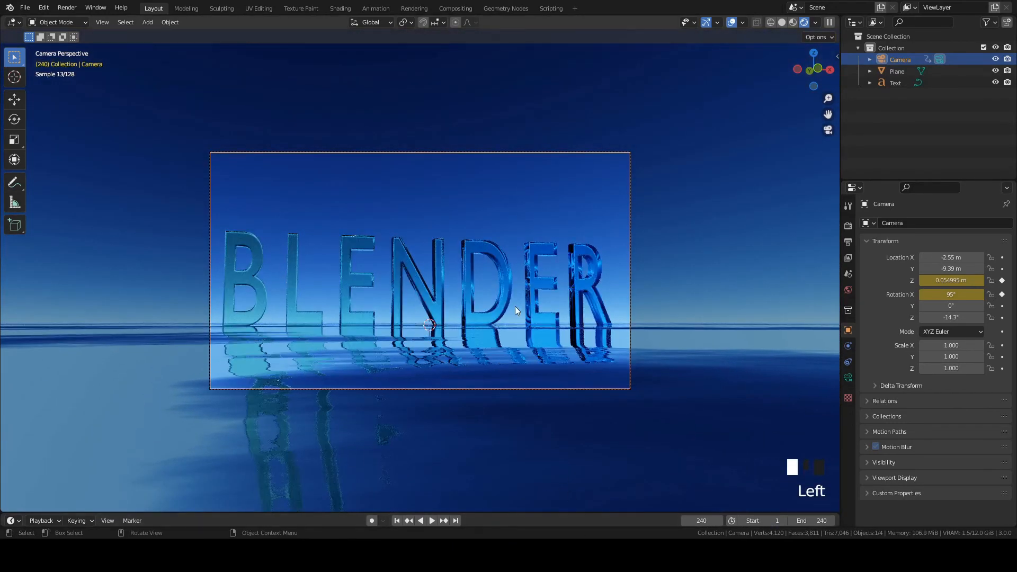
left_click_drag(491, 512, 508, 336)
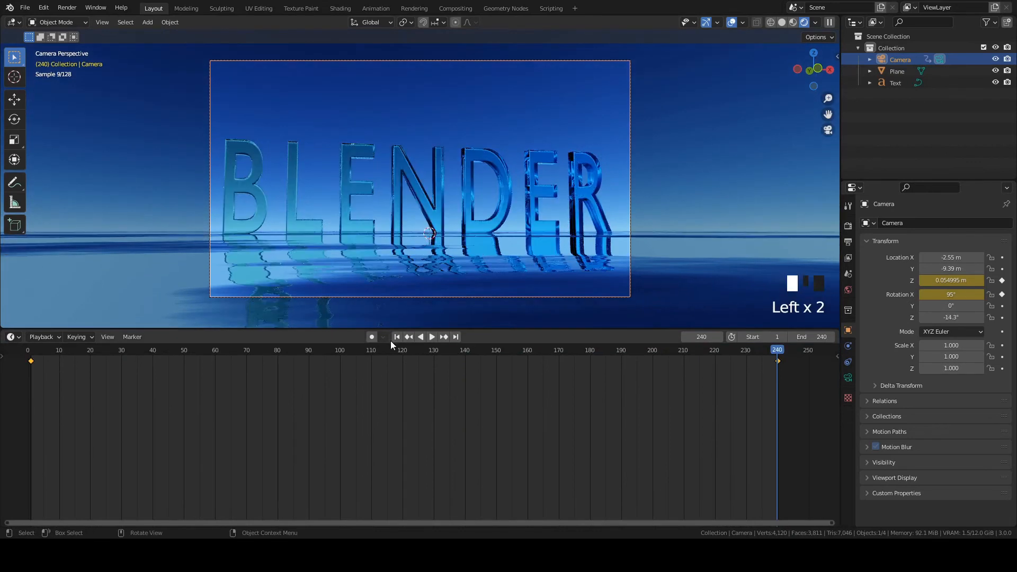
left_click(402, 336)
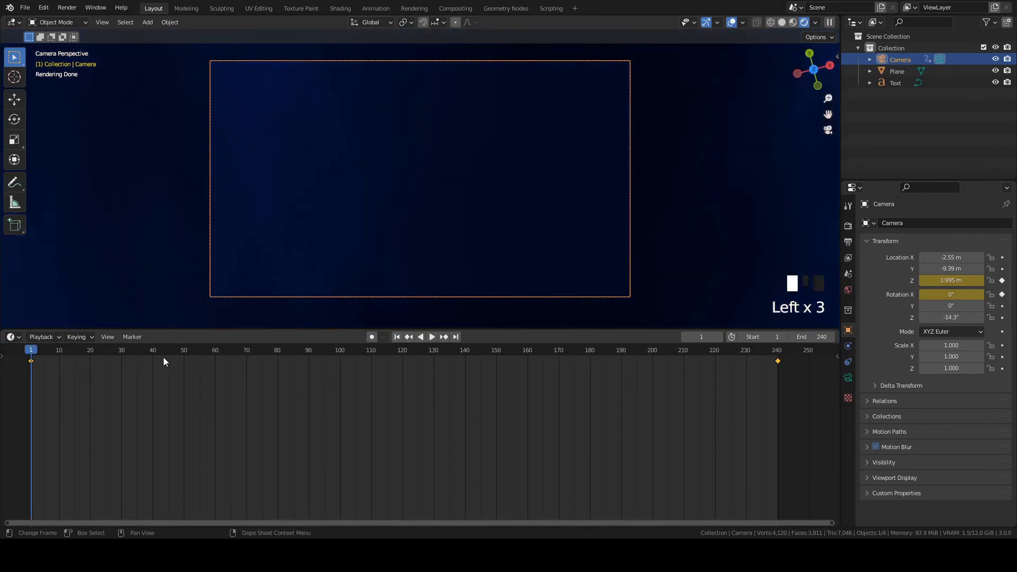
left_click_drag(60, 348, 120, 408)
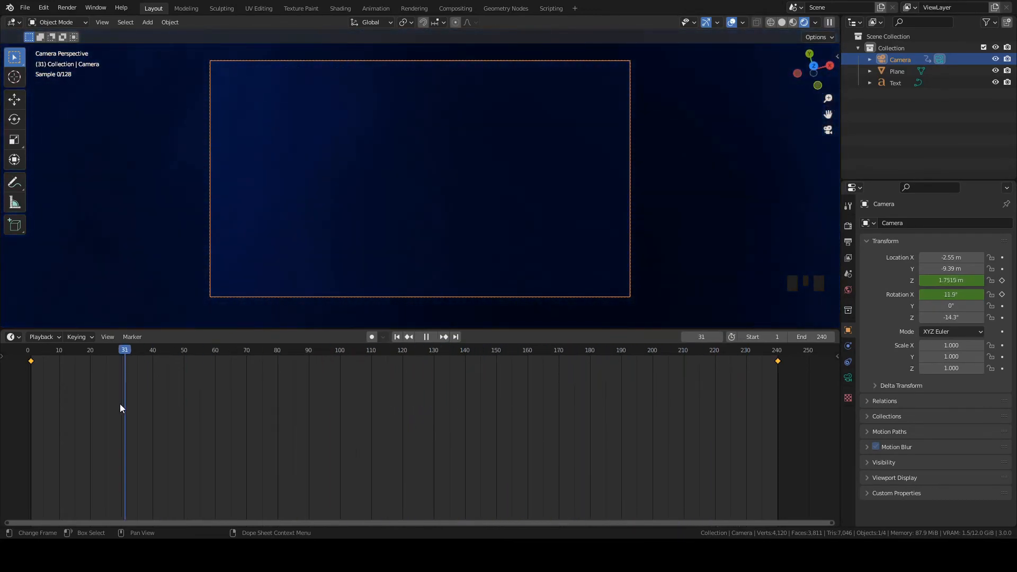
left_click_drag(28, 390, 30, 389)
At frame 1, try a camera Y location of -8.49 m, settle on -13.57 m and keyframe it
mouse_move(947, 268)
left_mouse_down()
mouse_move(977, 268)
mouse_move(953, 268)
left_mouse_up()
scroll(627, 199, "down", 4)
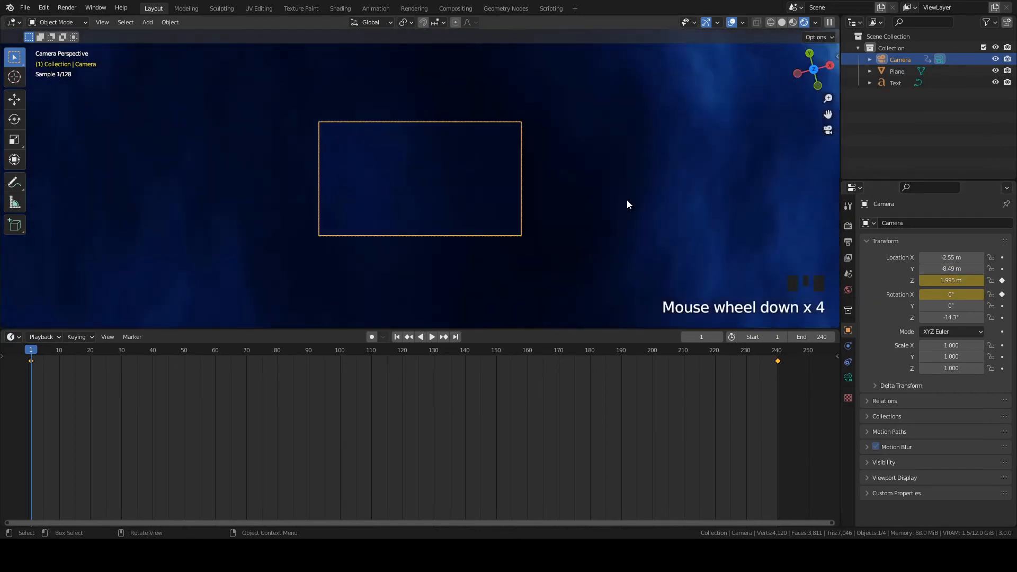
middle_click_drag(627, 199, 553, 105)
scroll(503, 182, "down", 10)
scroll(554, 106, "up", 2)
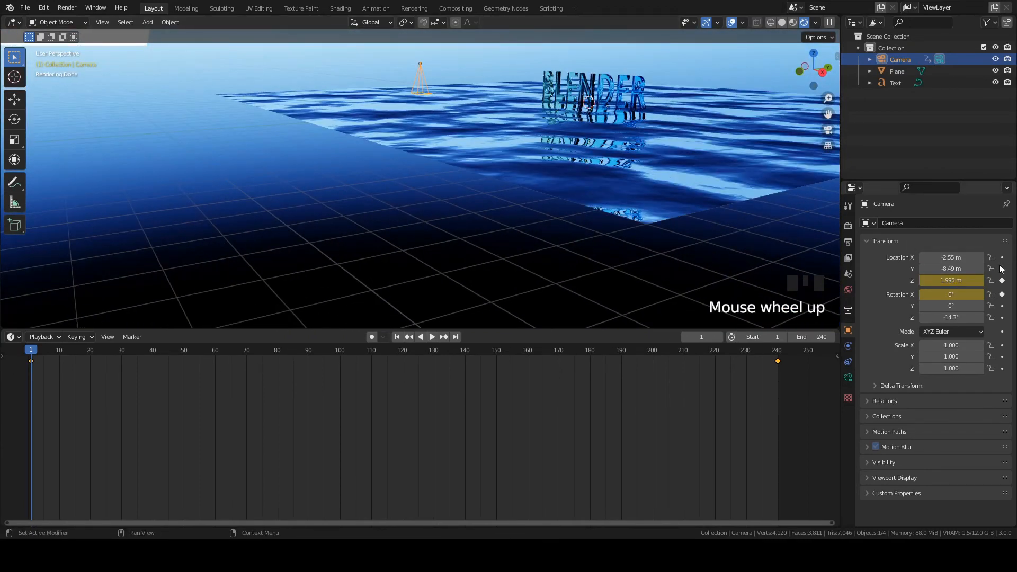
left_click_drag(976, 268, 953, 269)
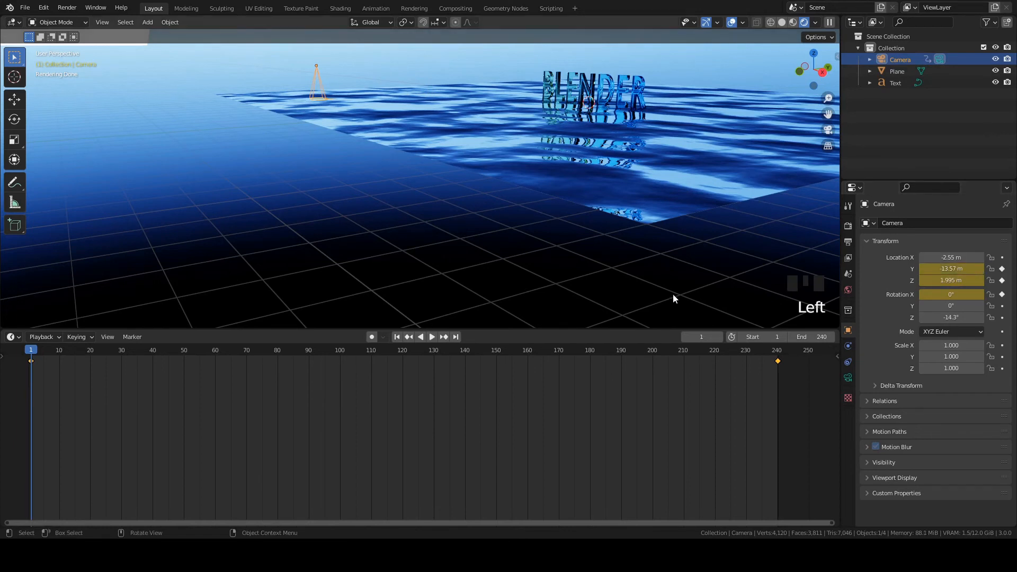
At frame 240, set the camera's Y location to -9.54 m to frame the BLENDER text and keyframe it
left_click(455, 336)
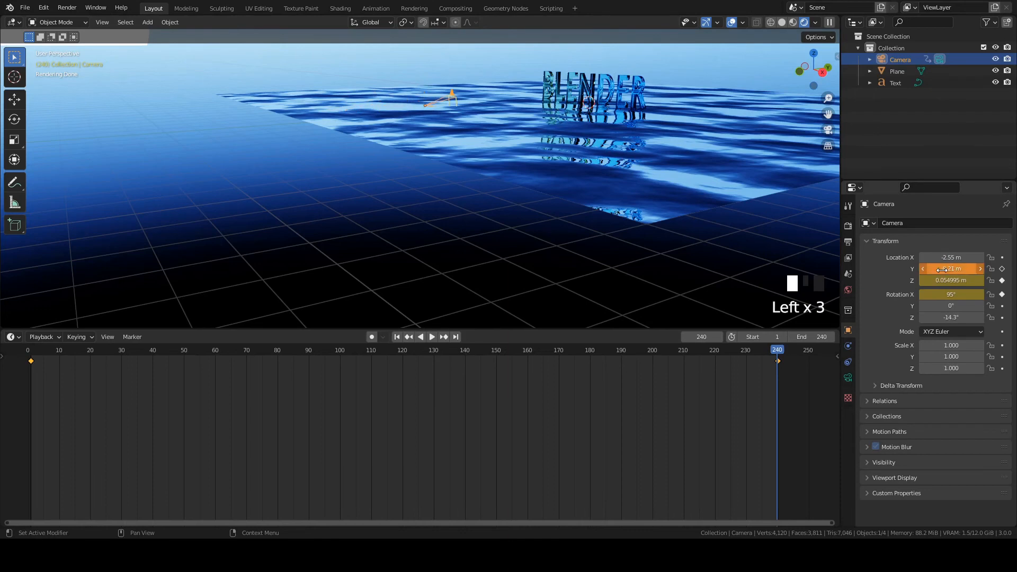
key("KP_0")
scroll(420, 249, "up", 2)
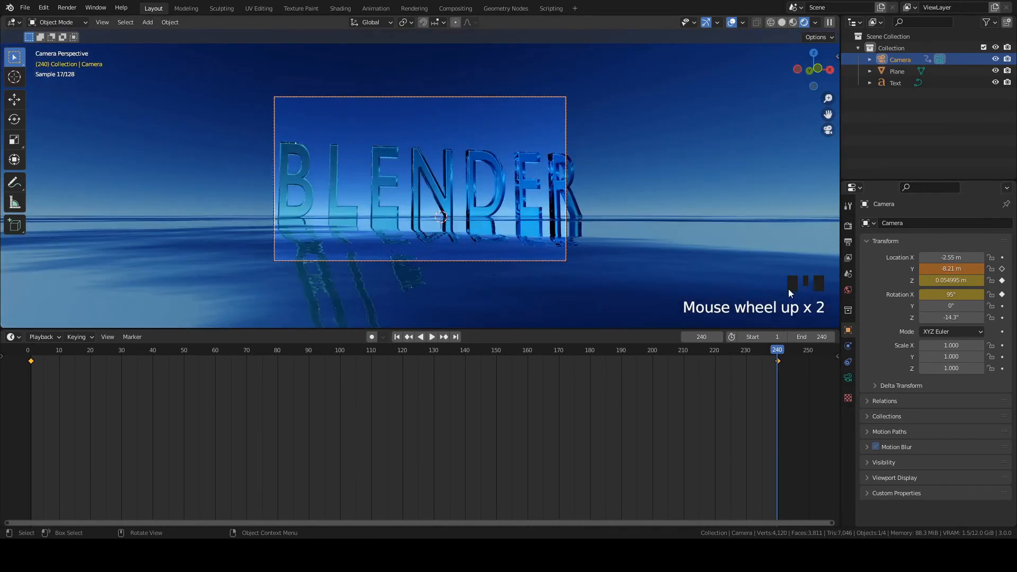
left_click_drag(962, 269, 893, 269)
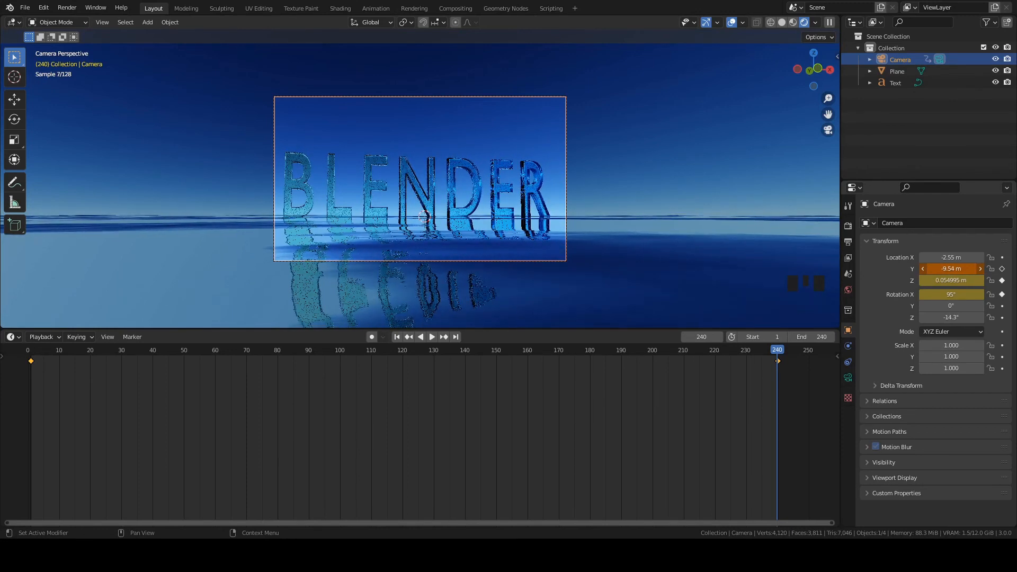
scroll(495, 182, "up", 2)
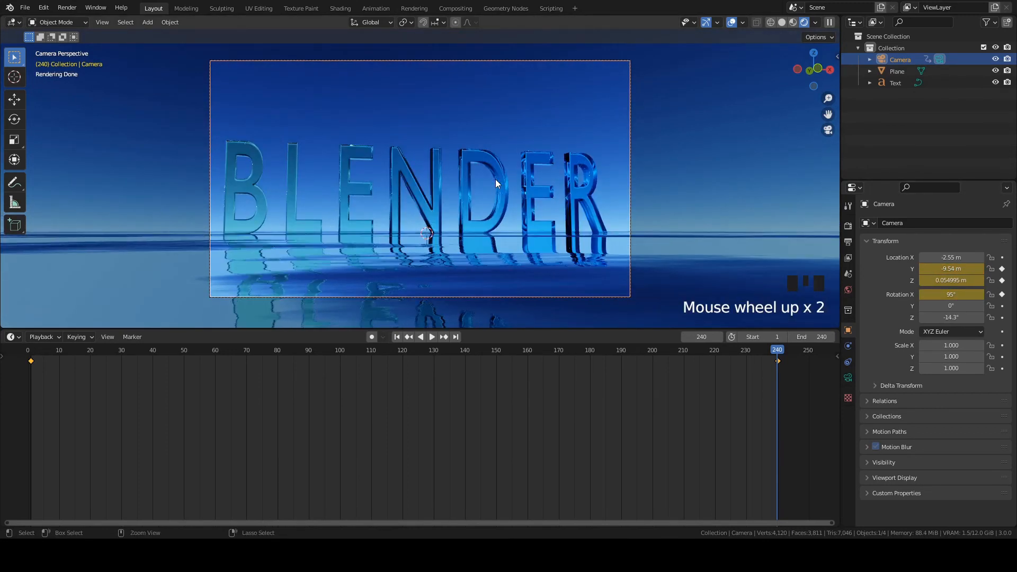
Save the file, scrub the rendered camera animation from frame 1 to frame 240, and inspect the final framing
key("ctrl+s")
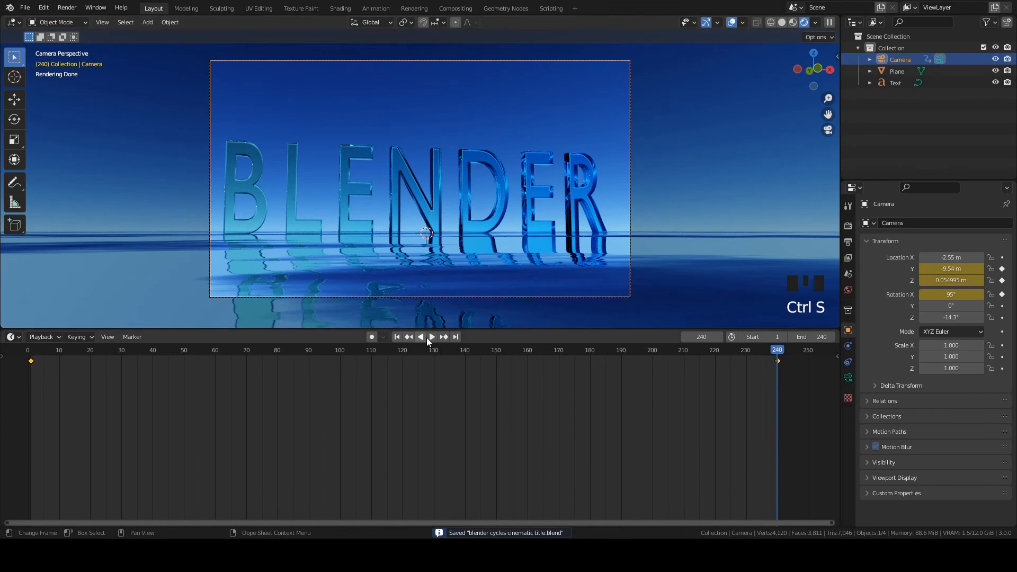
left_click(396, 338)
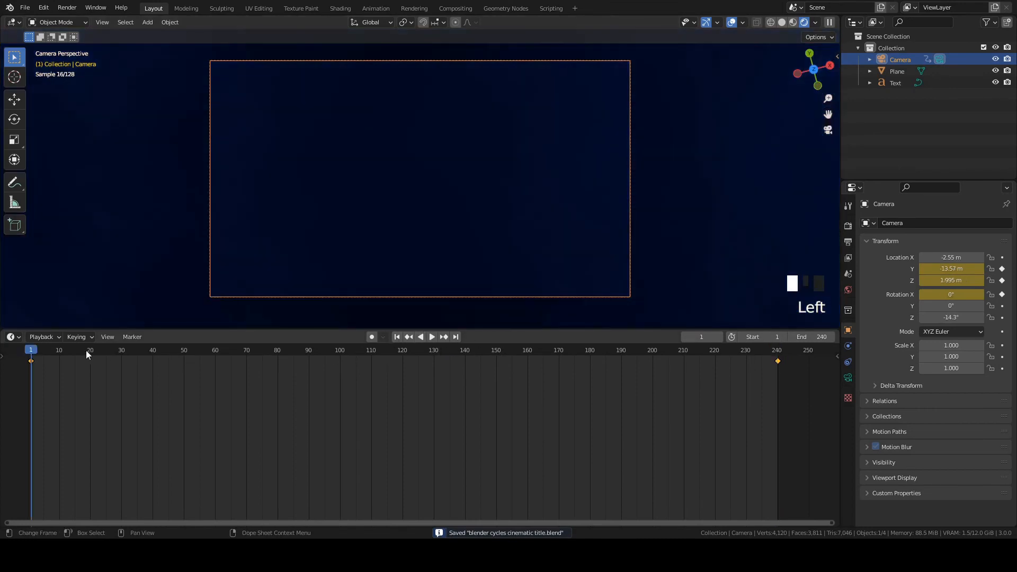
left_click(59, 353)
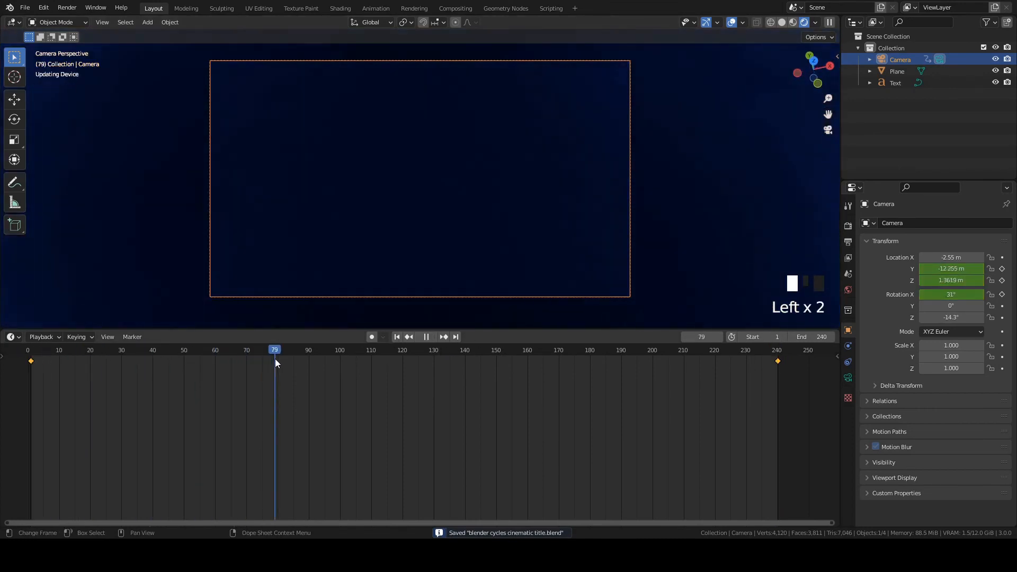
left_click_drag(274, 357, 777, 367)
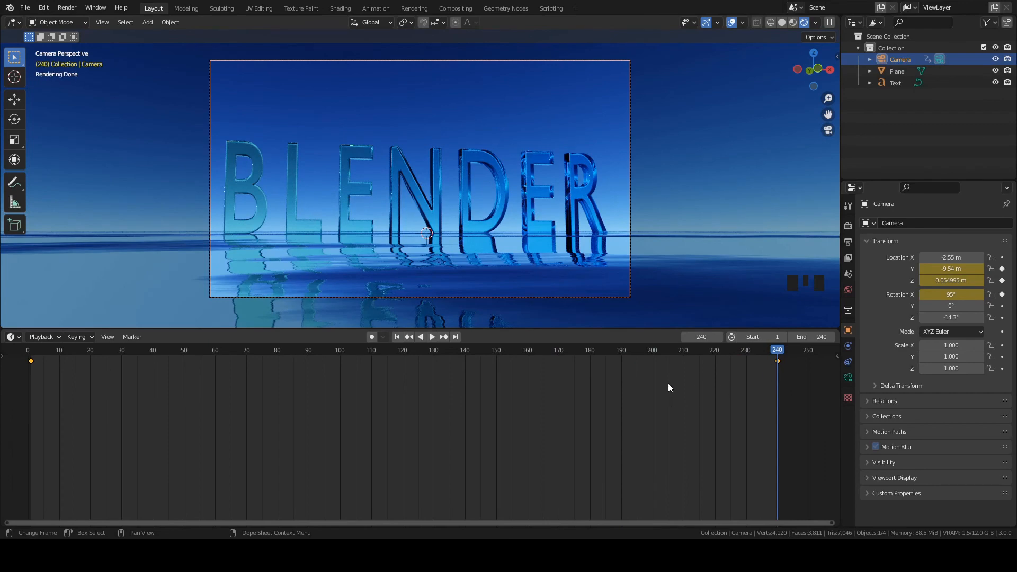
left_click(674, 168)
scroll(669, 175, "up", 2)
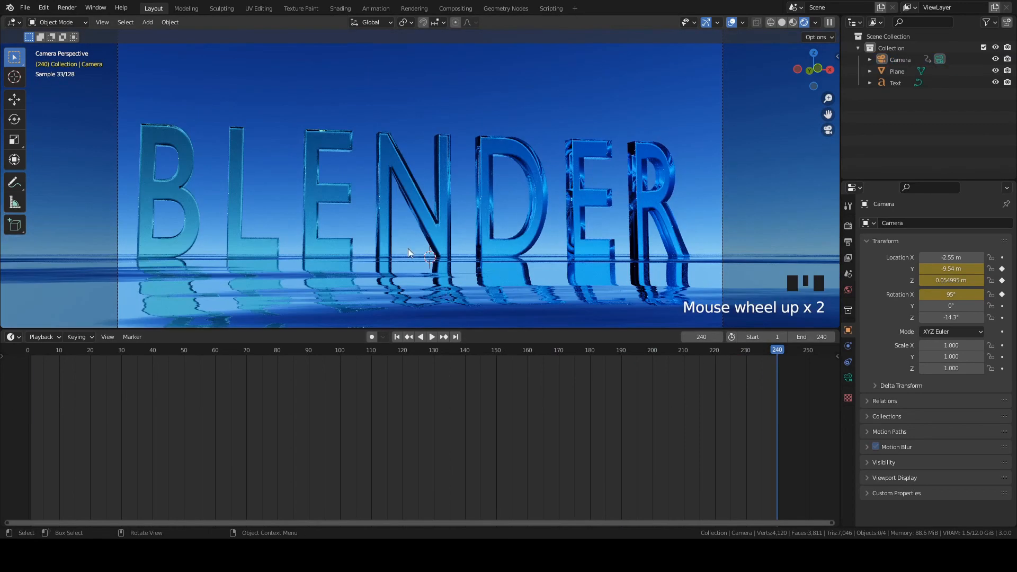
scroll(408, 251, "down", 2)
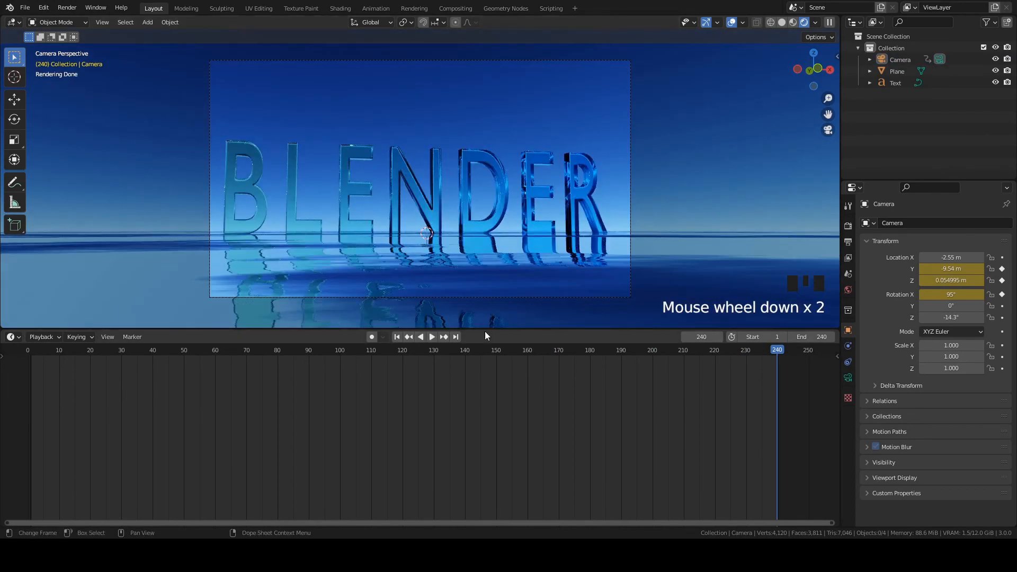
Enlarge the viewport, try stretching the BLENDER text to a Y scale of 3.709, raise it to Z 1.0618 m and save
left_click_drag(485, 332, 518, 508)
scroll(433, 236, "up", 4)
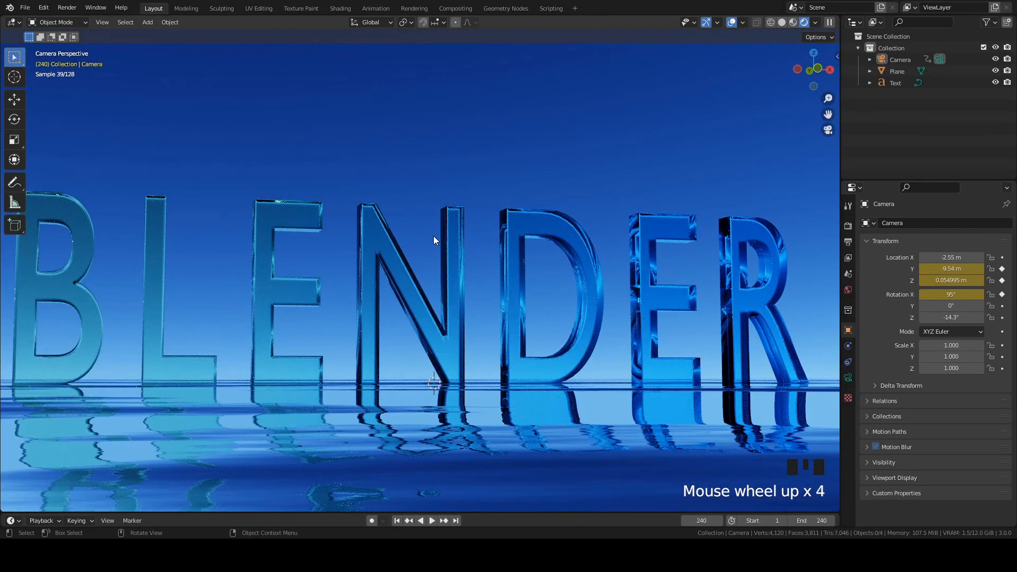
scroll(433, 236, "down", 3)
left_click(436, 246)
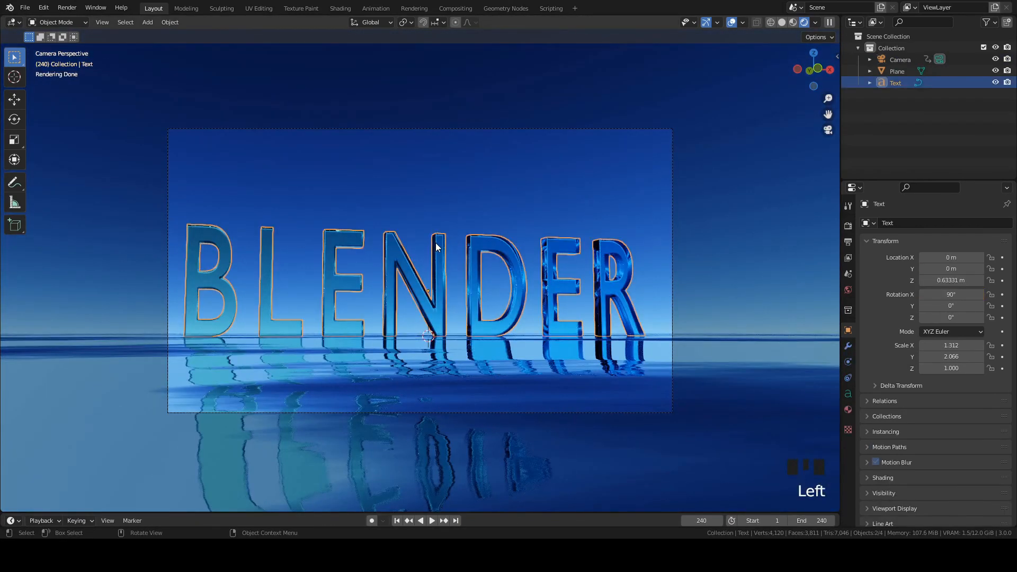
key("s")
left_click(448, 206)
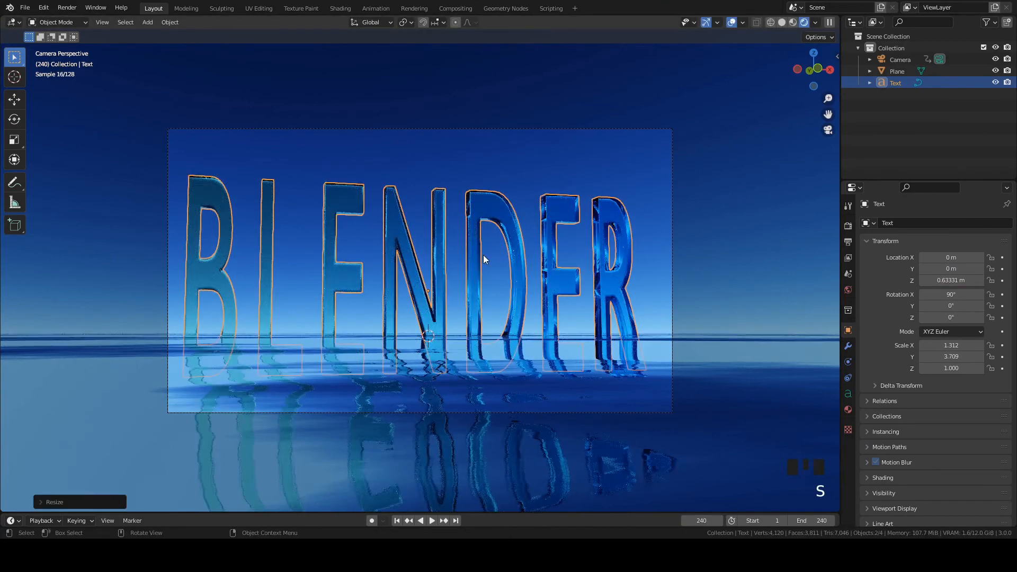
key("g")
key("z")
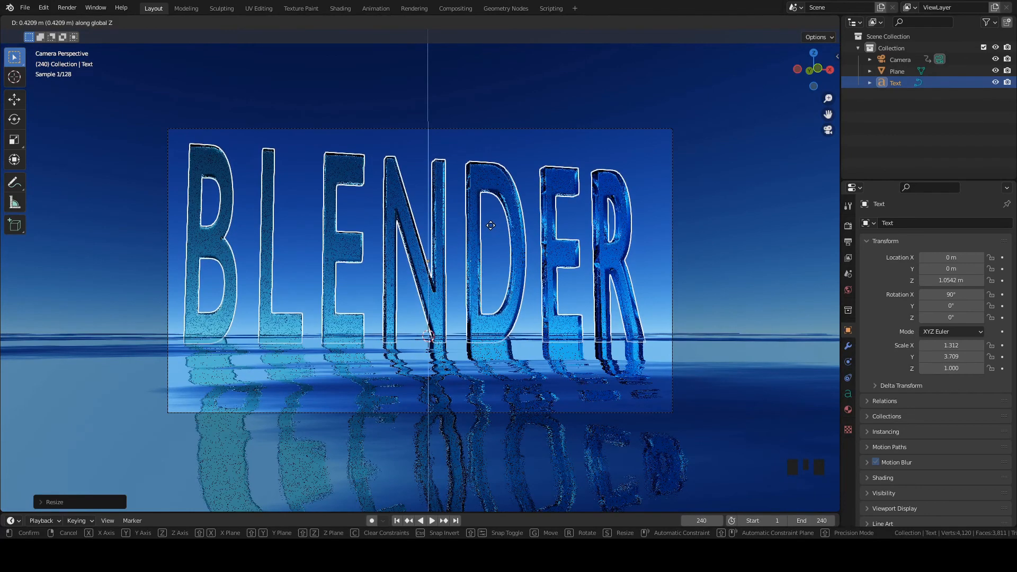
left_click(490, 224)
left_click(717, 225)
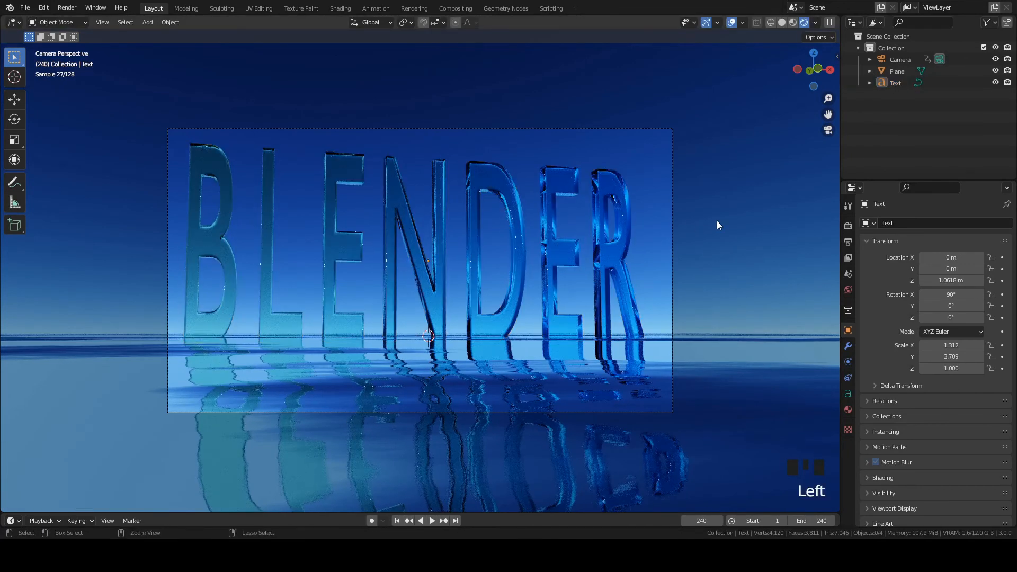
key("ctrl+s")
Try widening the BLENDER text to an X scale of 1.364, shift it along X to 0.10882 m and save
left_click(599, 262)
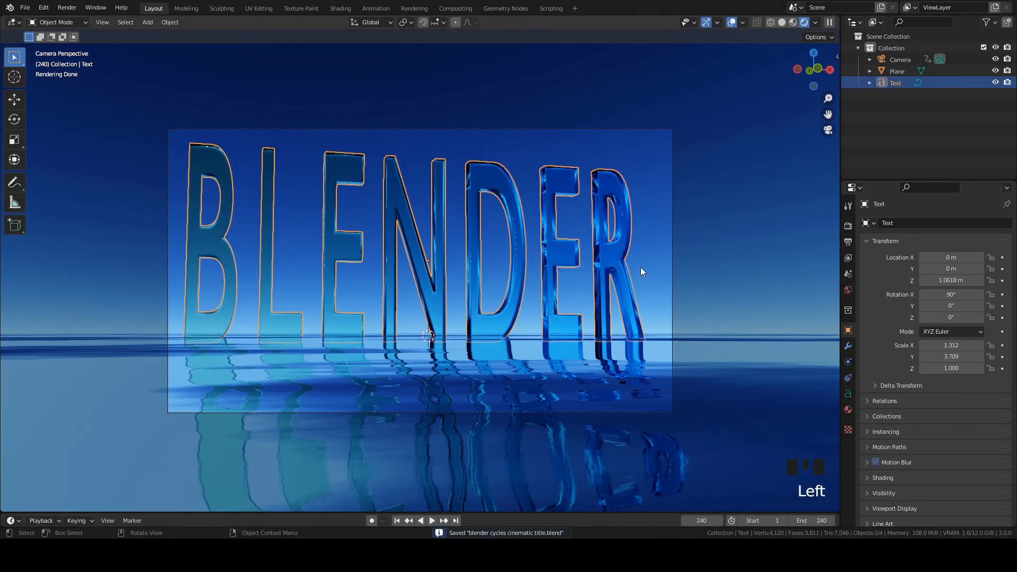
key("s")
left_click(625, 270)
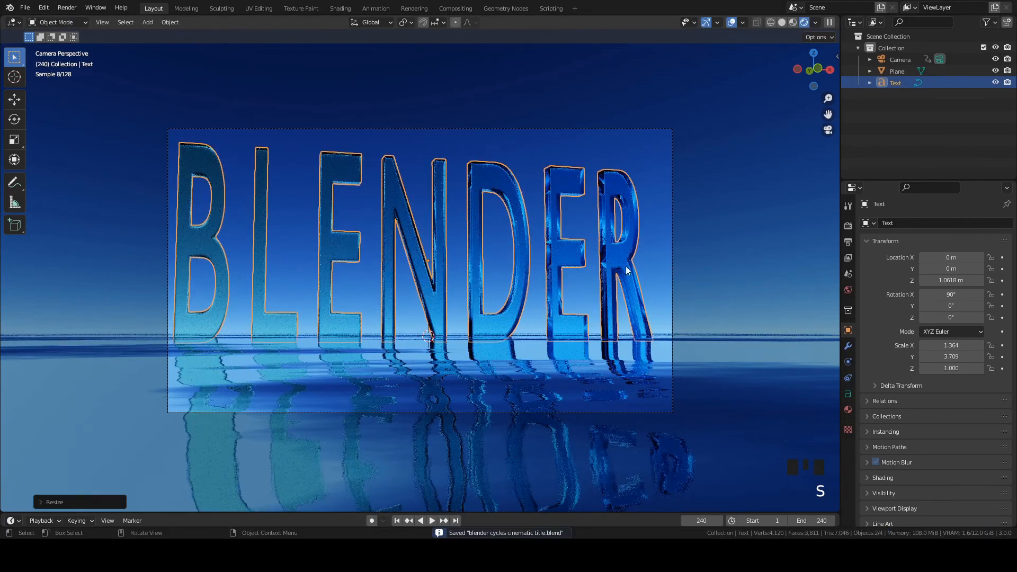
key("g")
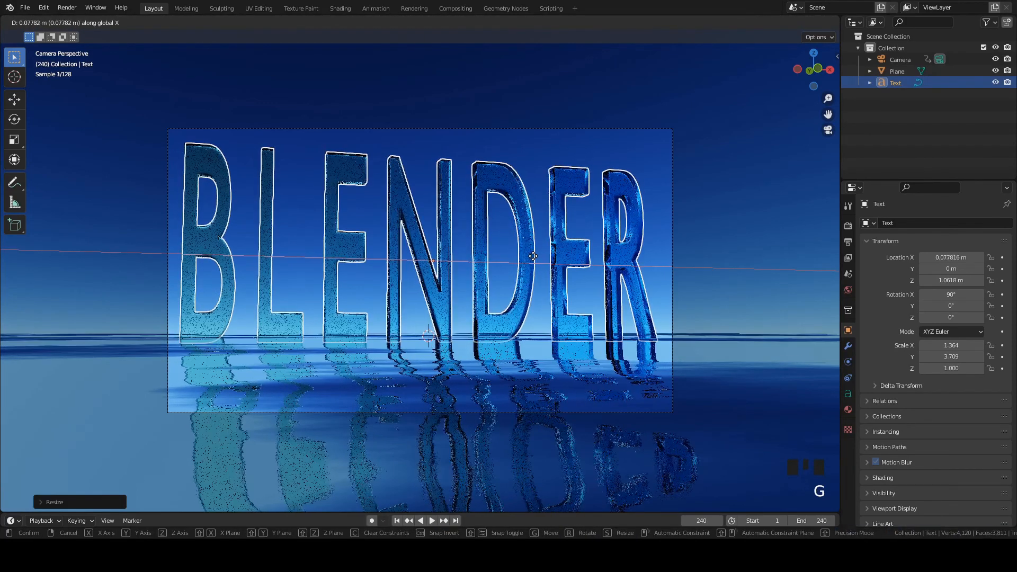
left_click(537, 260)
left_click(719, 230)
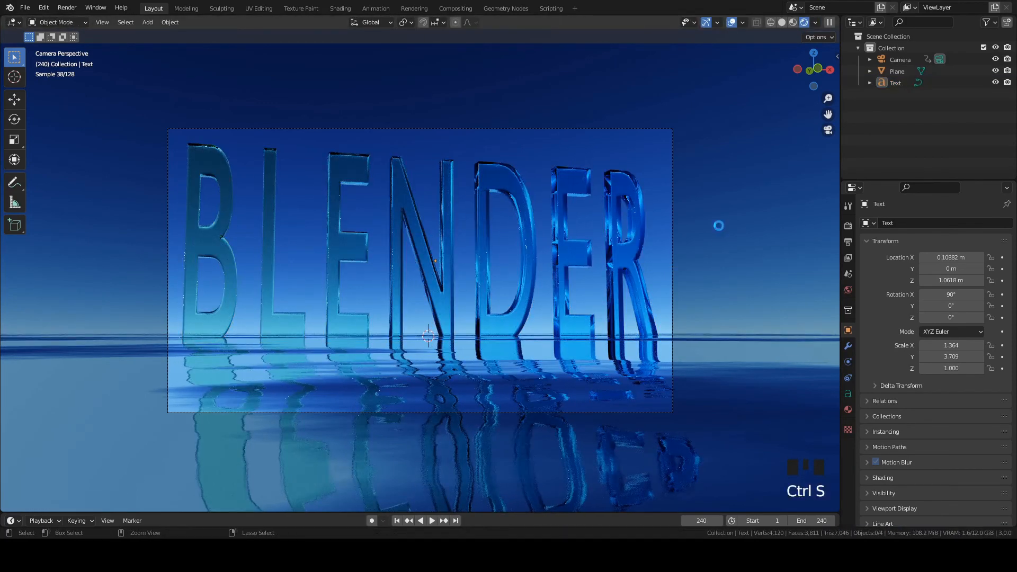
scroll(719, 225, "up", 2)
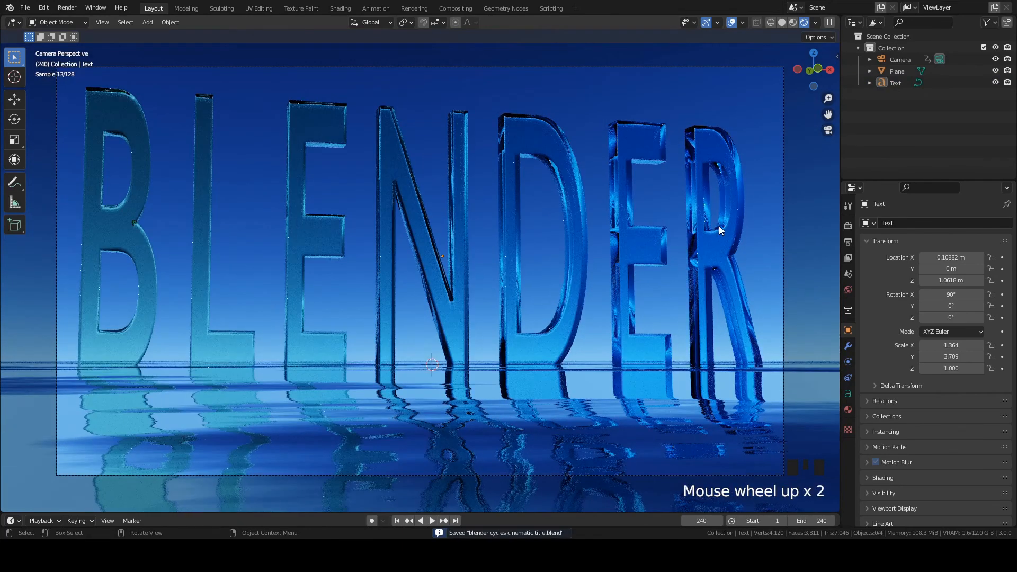
left_click(738, 219)
left_click(762, 193)
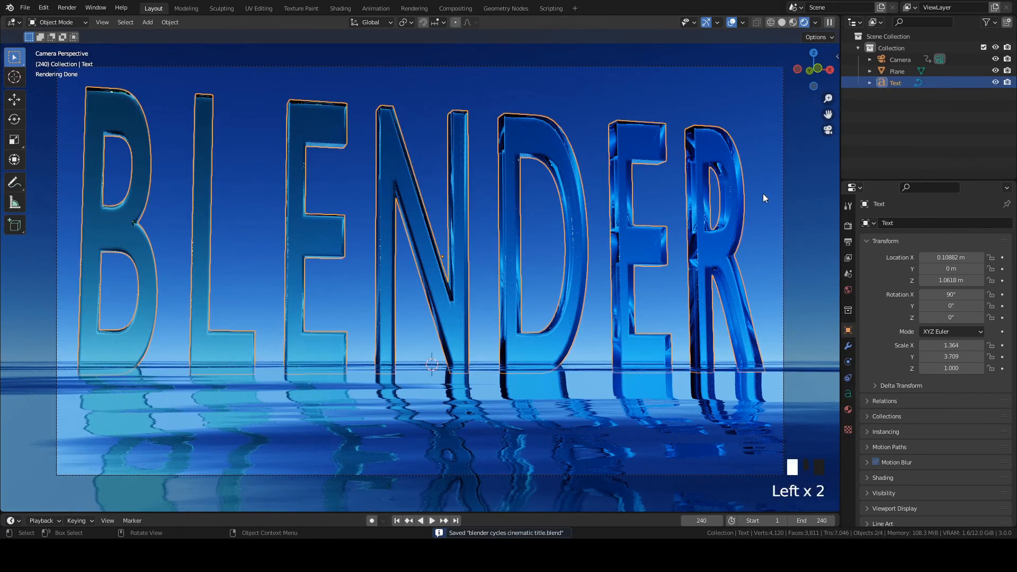
scroll(503, 214, "down", 1)
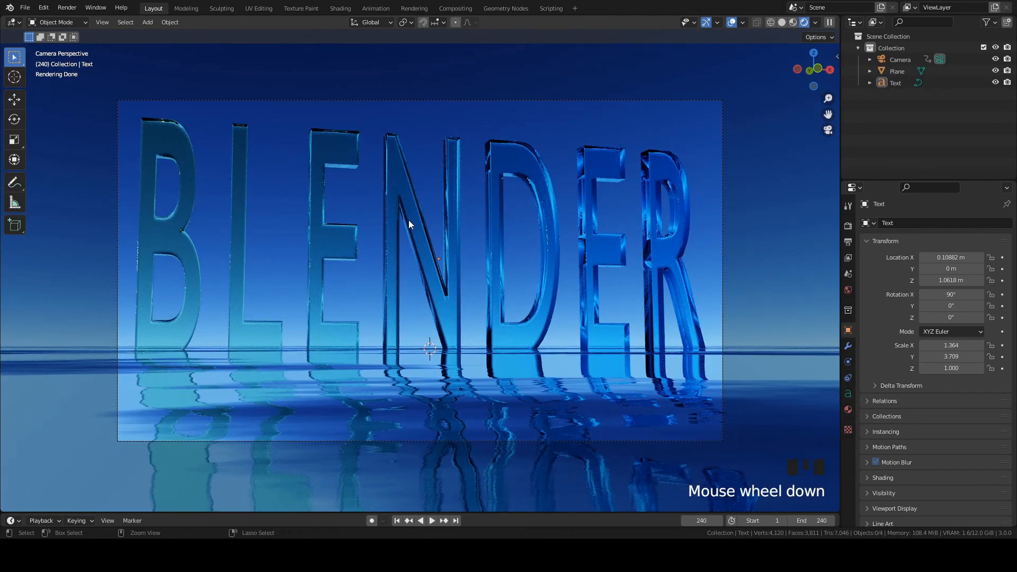
Undo the scaling and moves made to the BLENDER text, deselect it and save the file
key("ctrl+z")
key("ctrl+z")
key("ctrl+z")
key("ctrl+z")
key("ctrl+z")
key("ctrl+z")
key("ctrl+z")
key("ctrl+z")
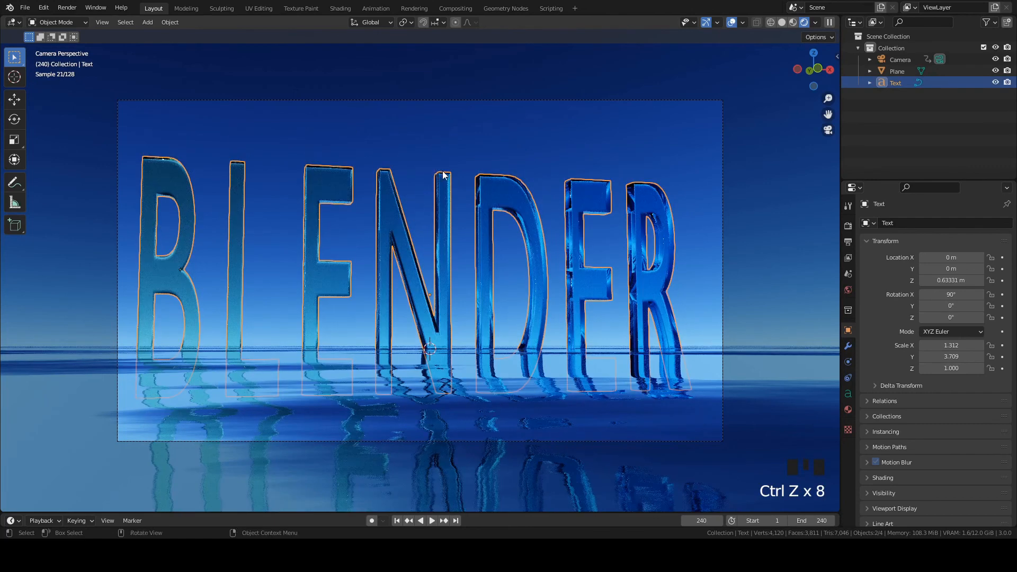
key("ctrl+z")
left_click(463, 166)
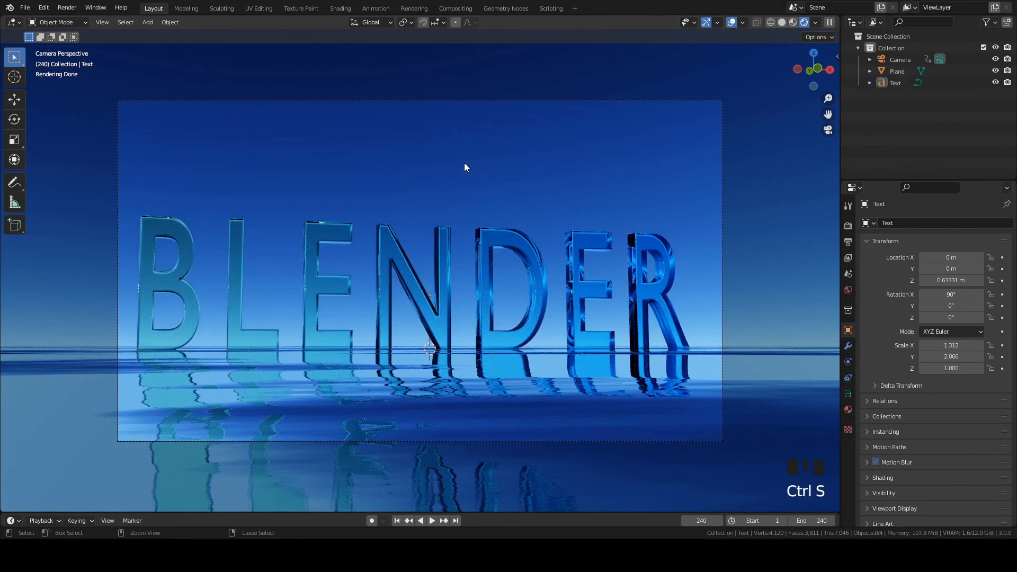
At frame 240, set the camera's X rotation to 92°, replace its rotation keyframe and save the file
left_click(509, 98)
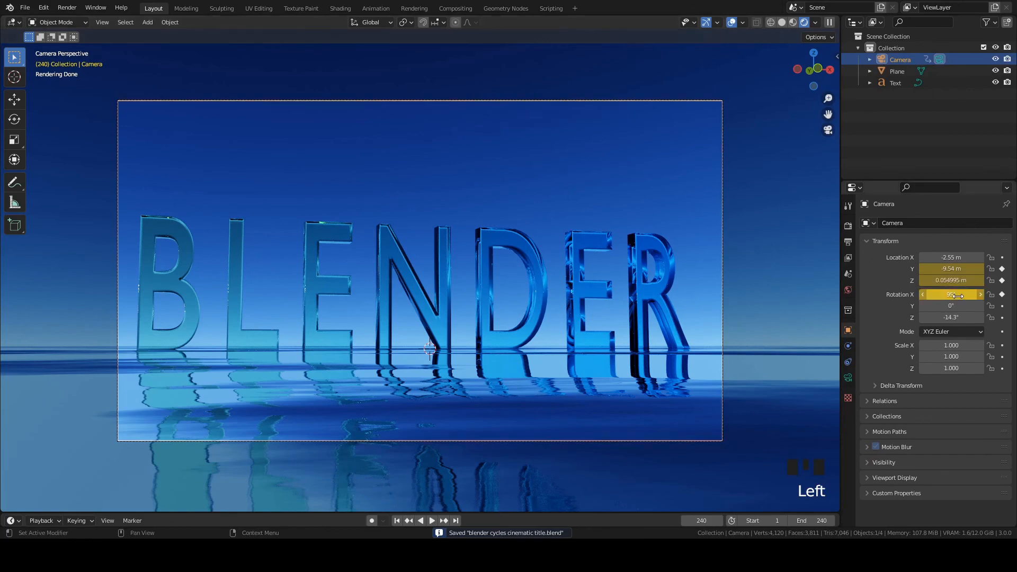
left_click_drag(958, 296, 947, 296)
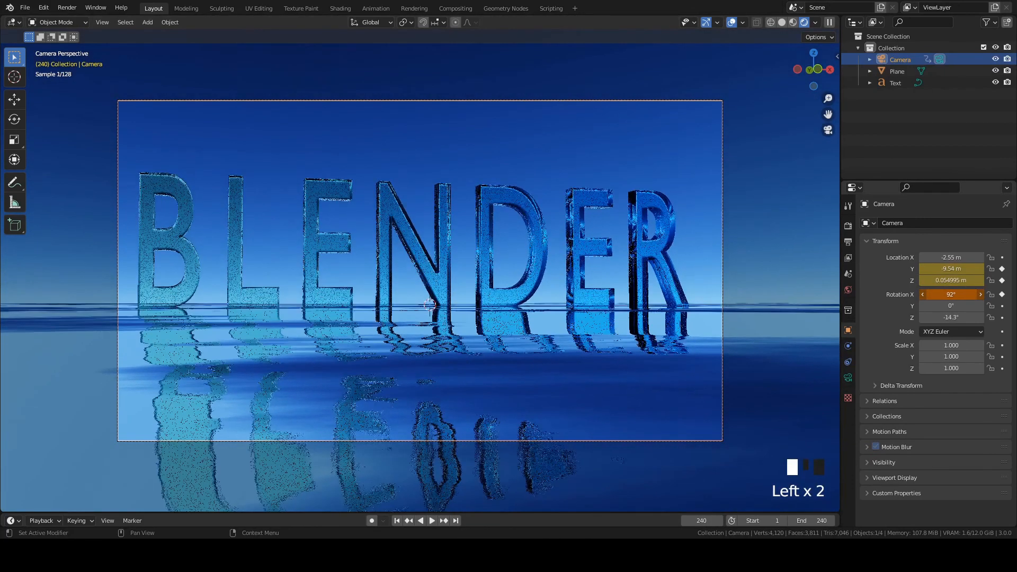
left_click_drag(662, 513, 662, 393)
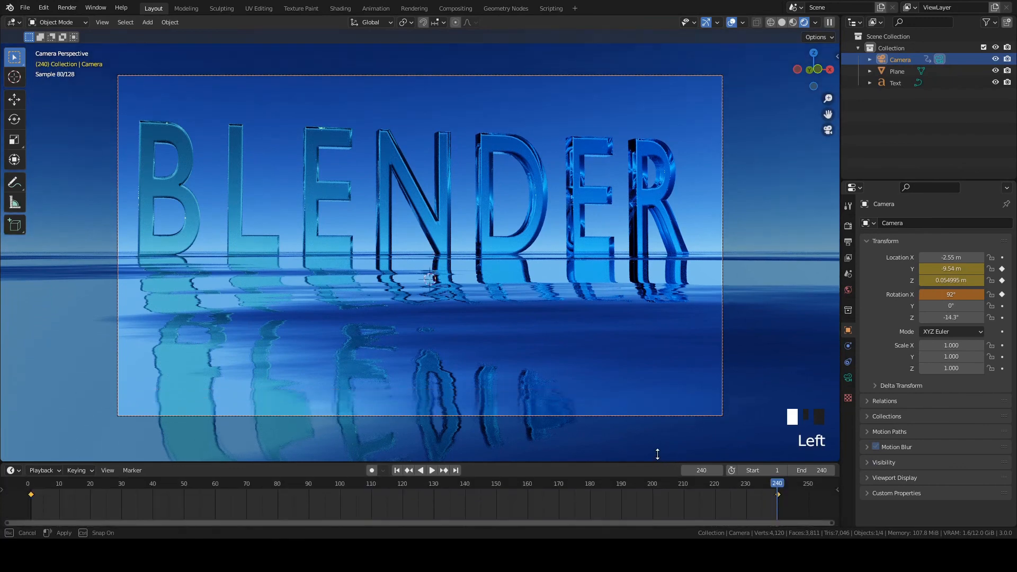
scroll(601, 249, "down", 2)
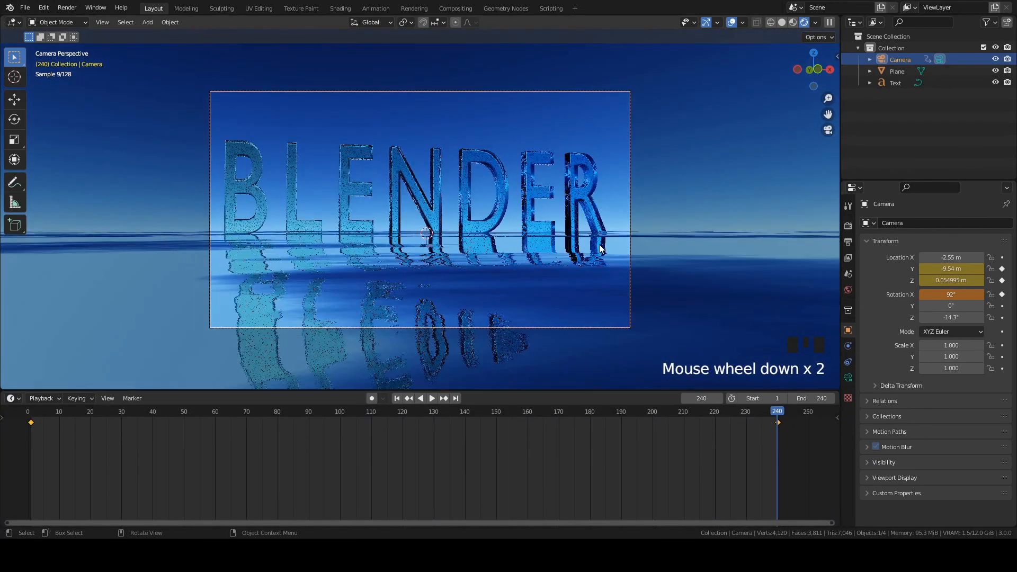
right_click(972, 292)
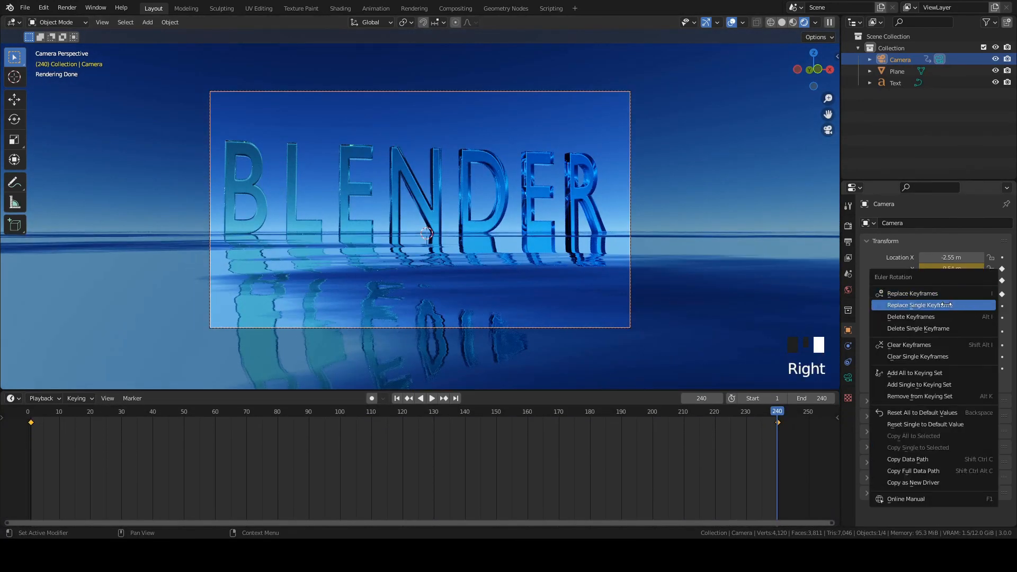
left_click(971, 293)
key("ctrl+s")
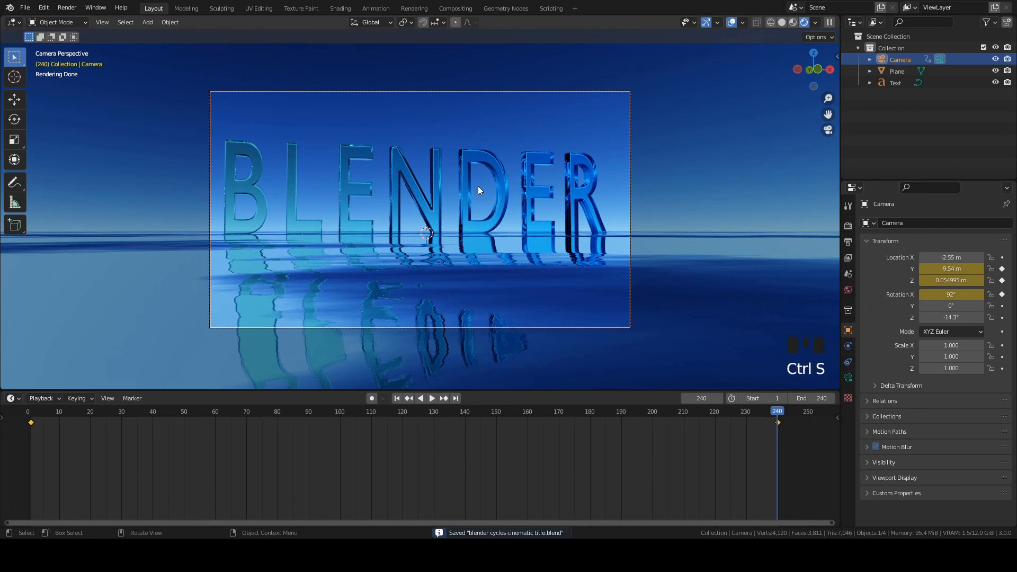
Select the reflective floor plane
left_click(446, 277)
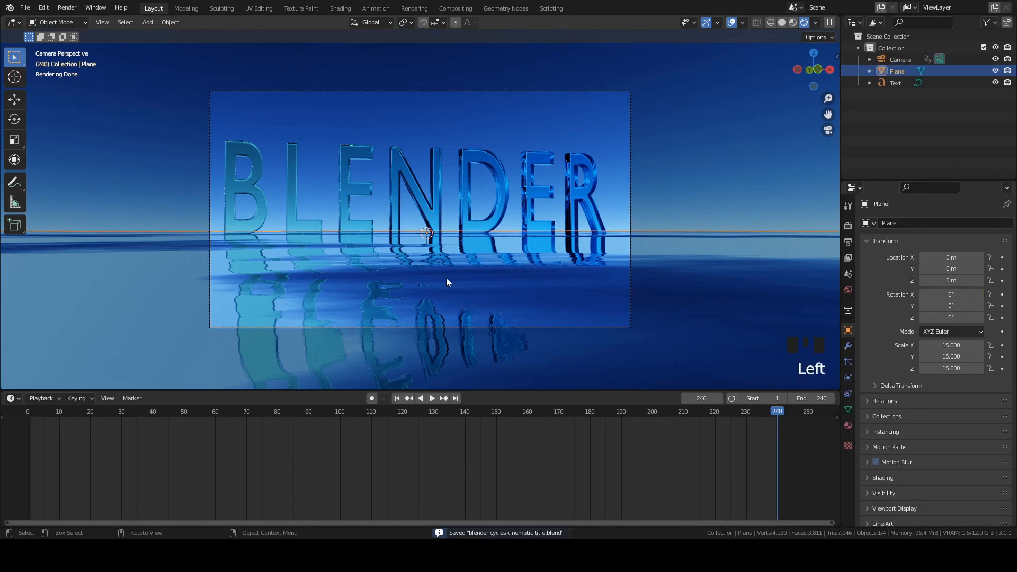